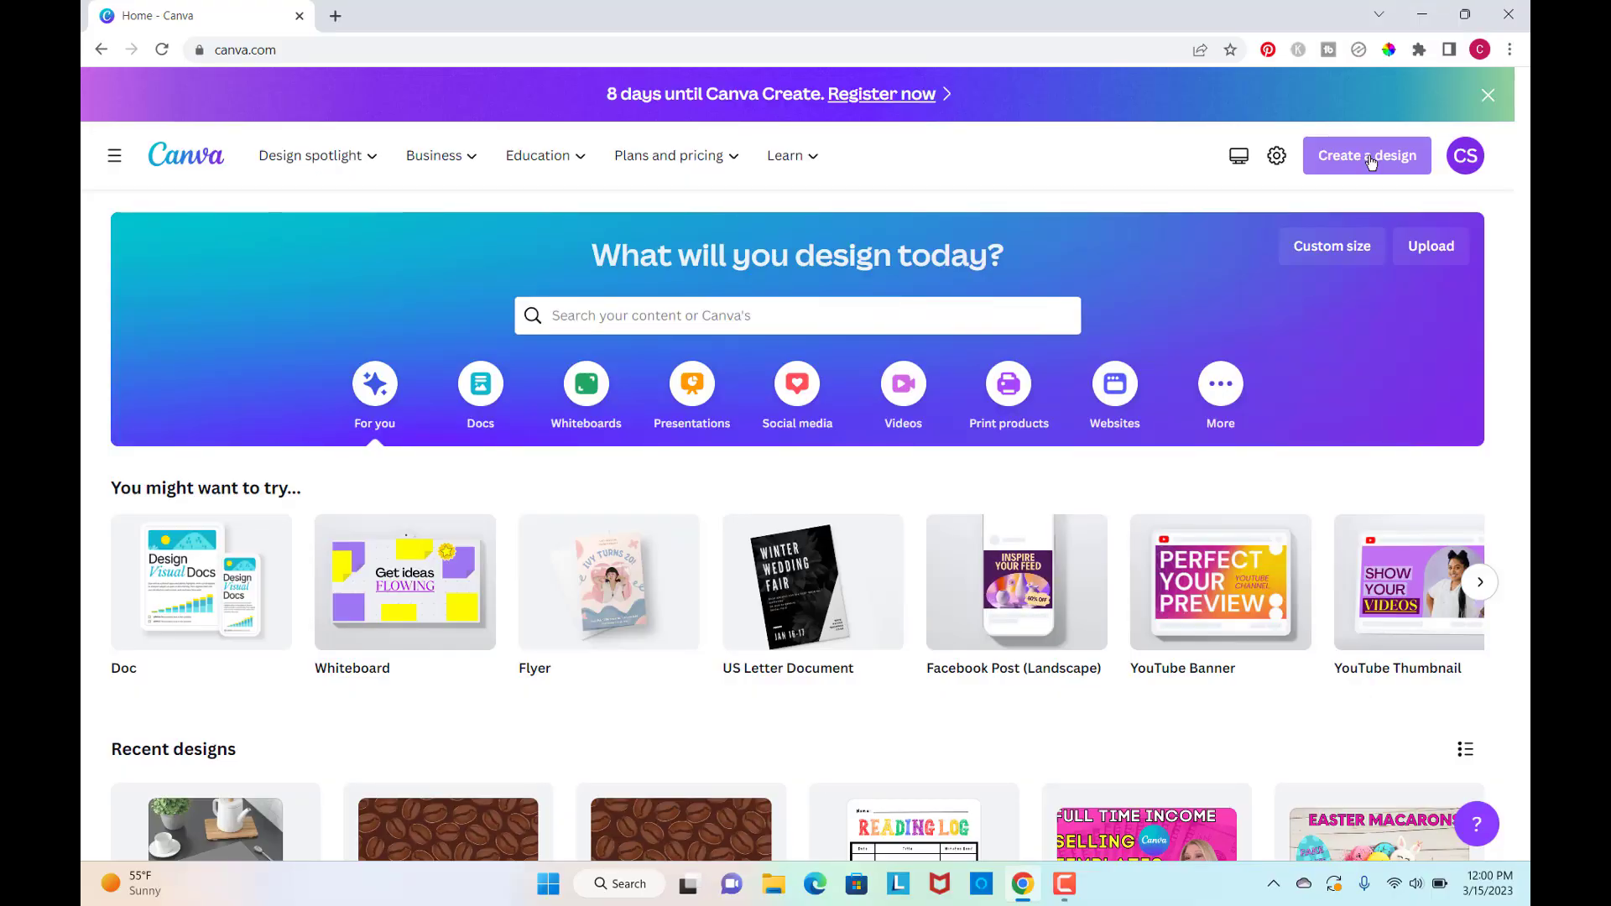
Start a US Letter document and add a pink rectangle resized to about 6.1 × 4.1, centred horizontally.
left_click(1369, 162)
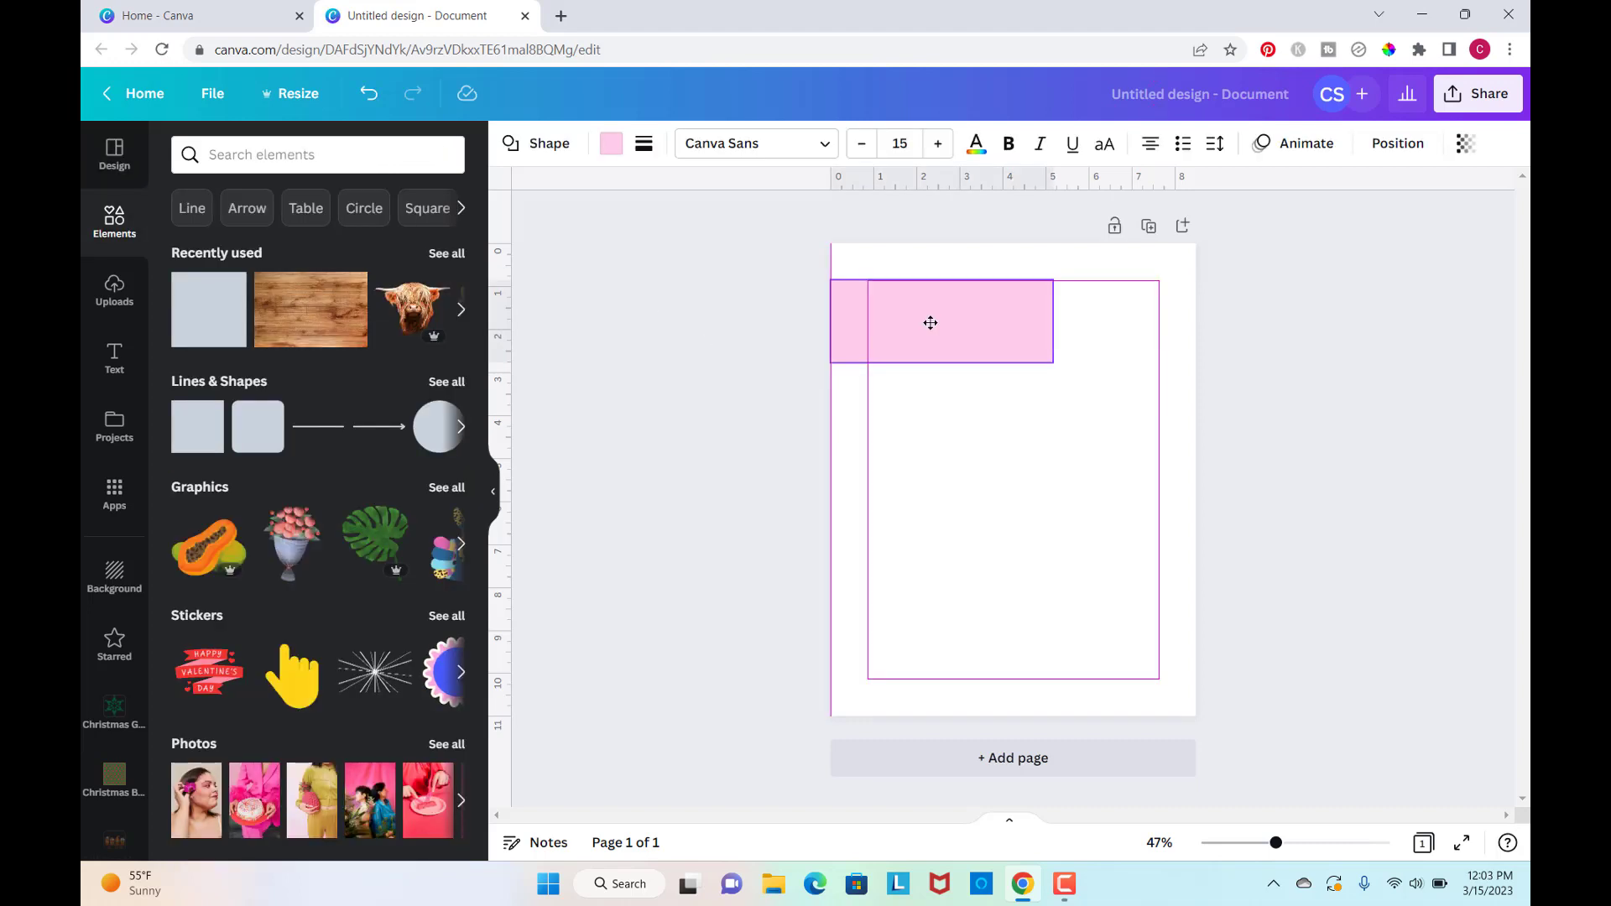
left_click_drag(927, 323, 928, 324)
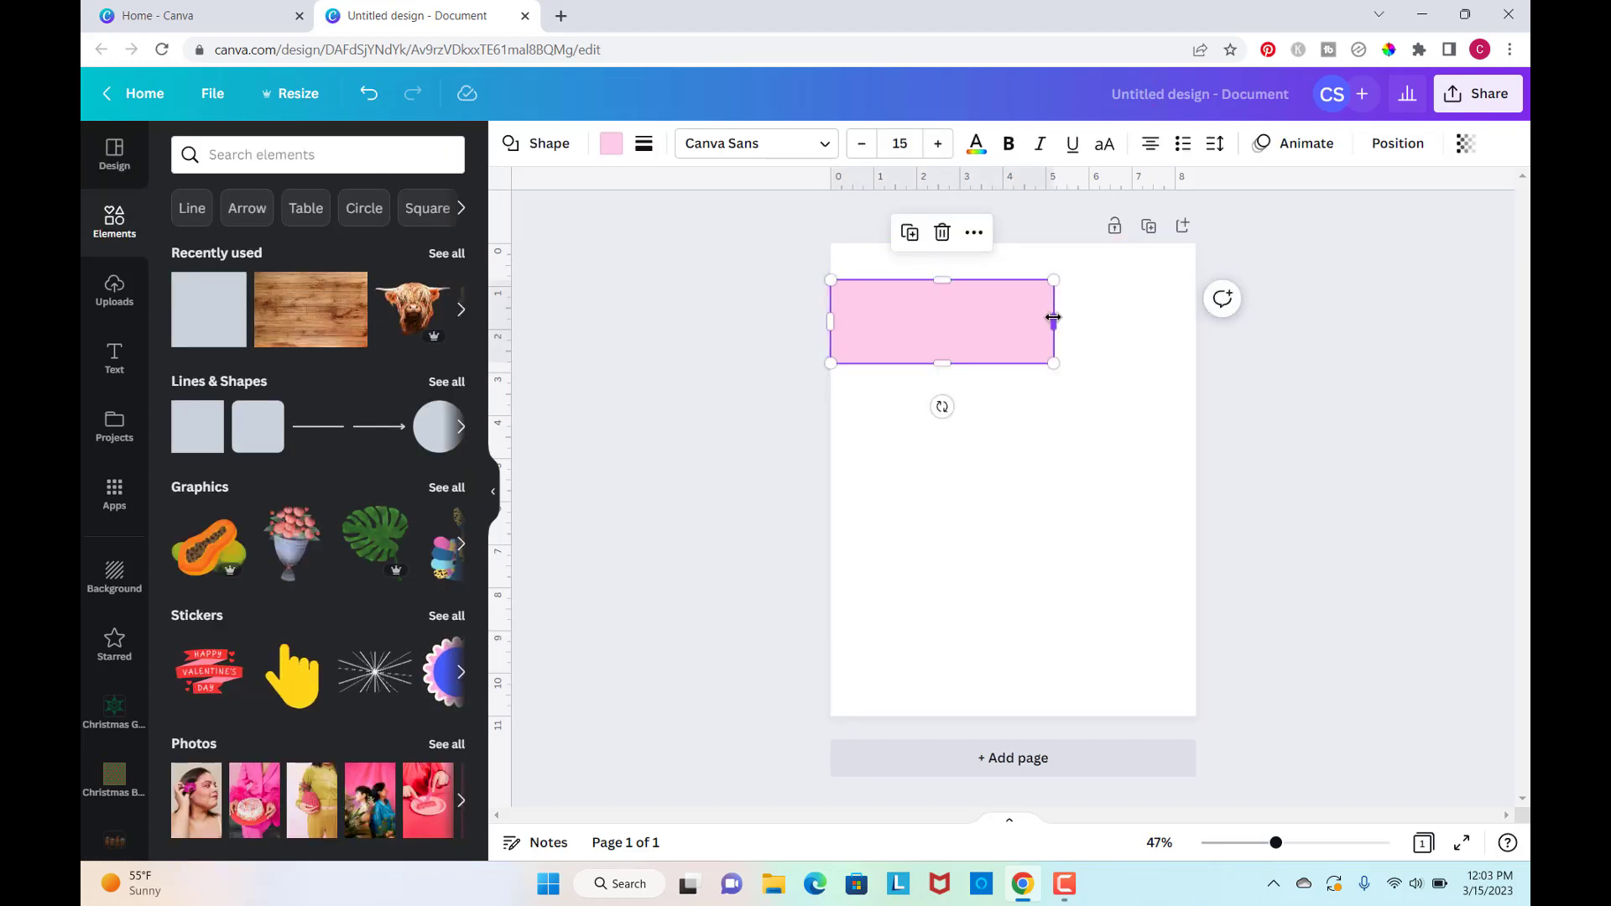
left_click_drag(1054, 317, 1092, 326)
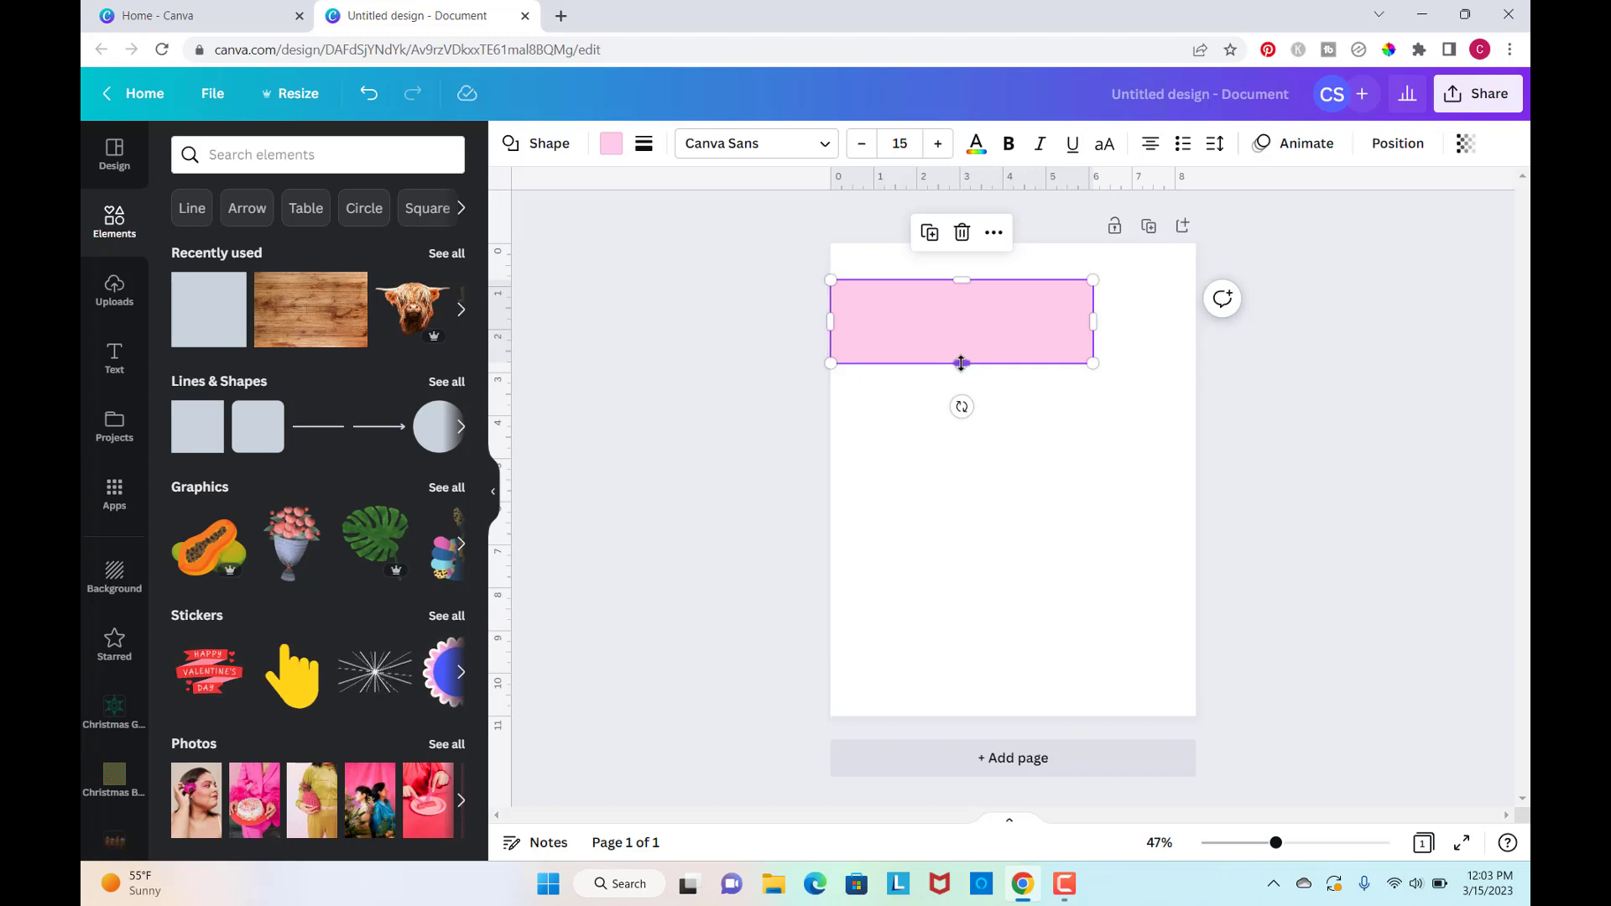
left_click_drag(961, 363, 973, 456)
left_click_drag(964, 356, 1013, 351)
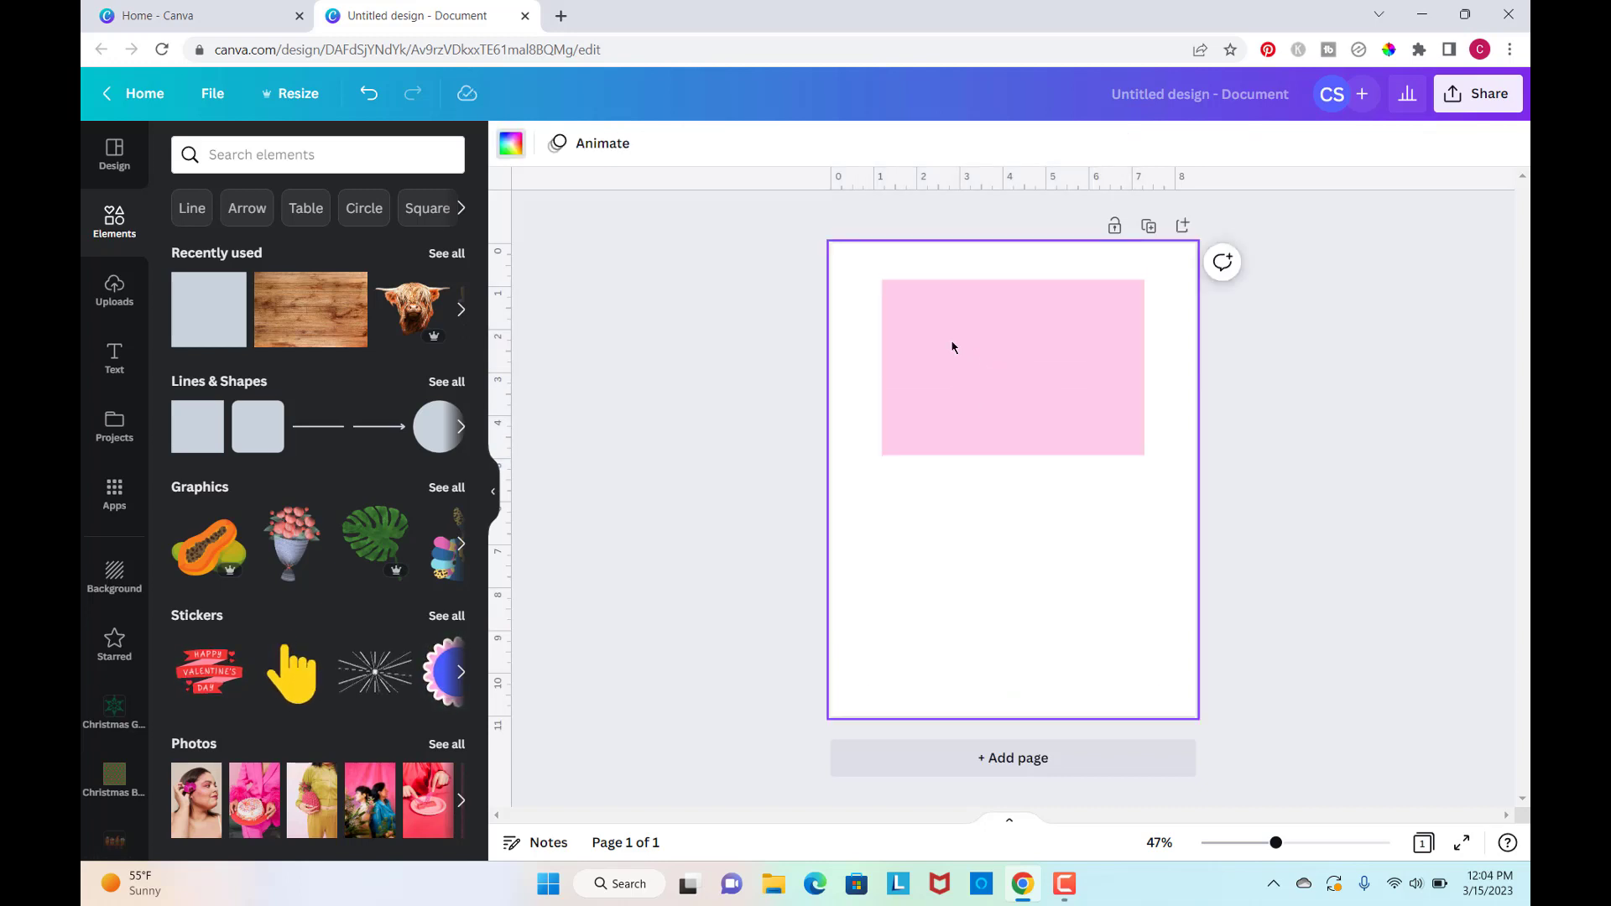
Add a 'cupcake' graphic at the rectangle's top-left and a duplicate at its top-right.
left_click(955, 349)
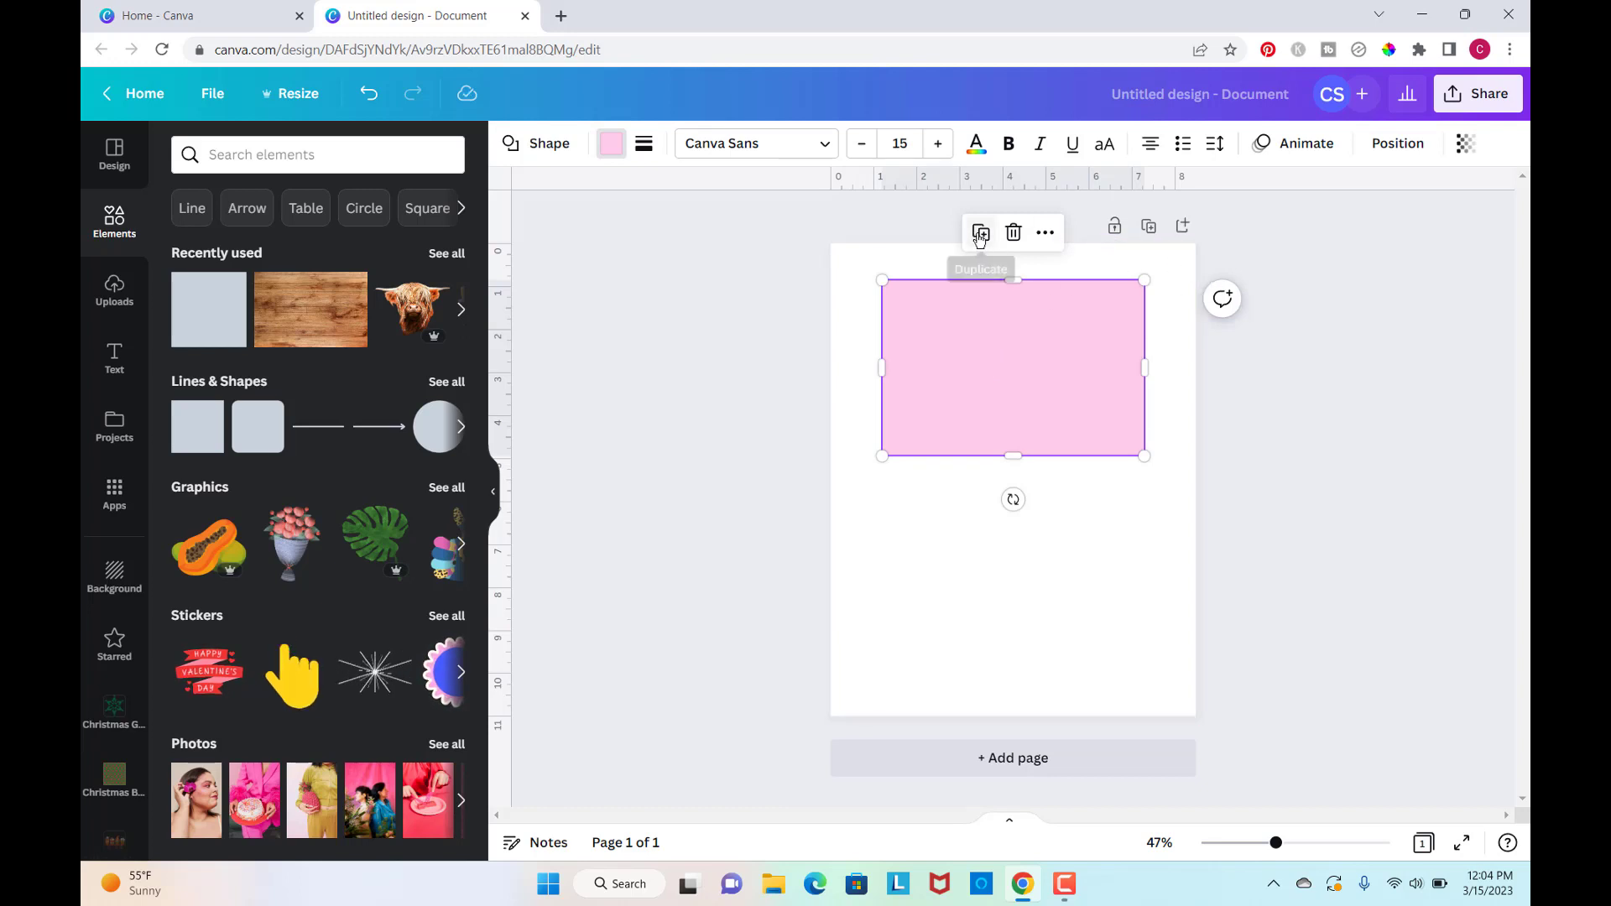
key("Escape")
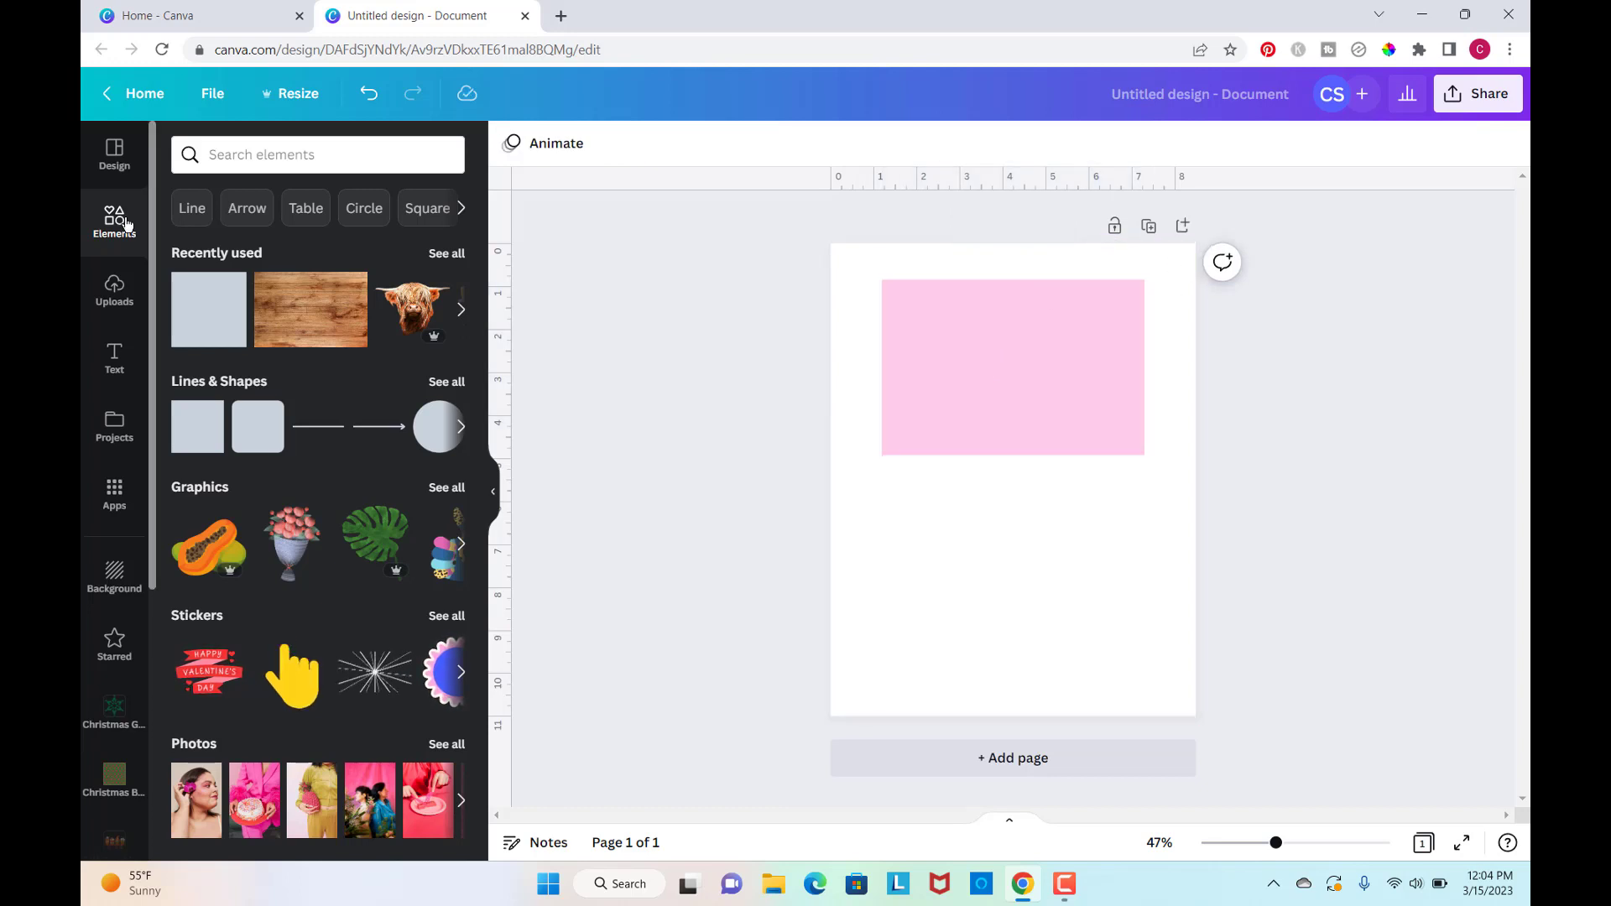
left_click(231, 158)
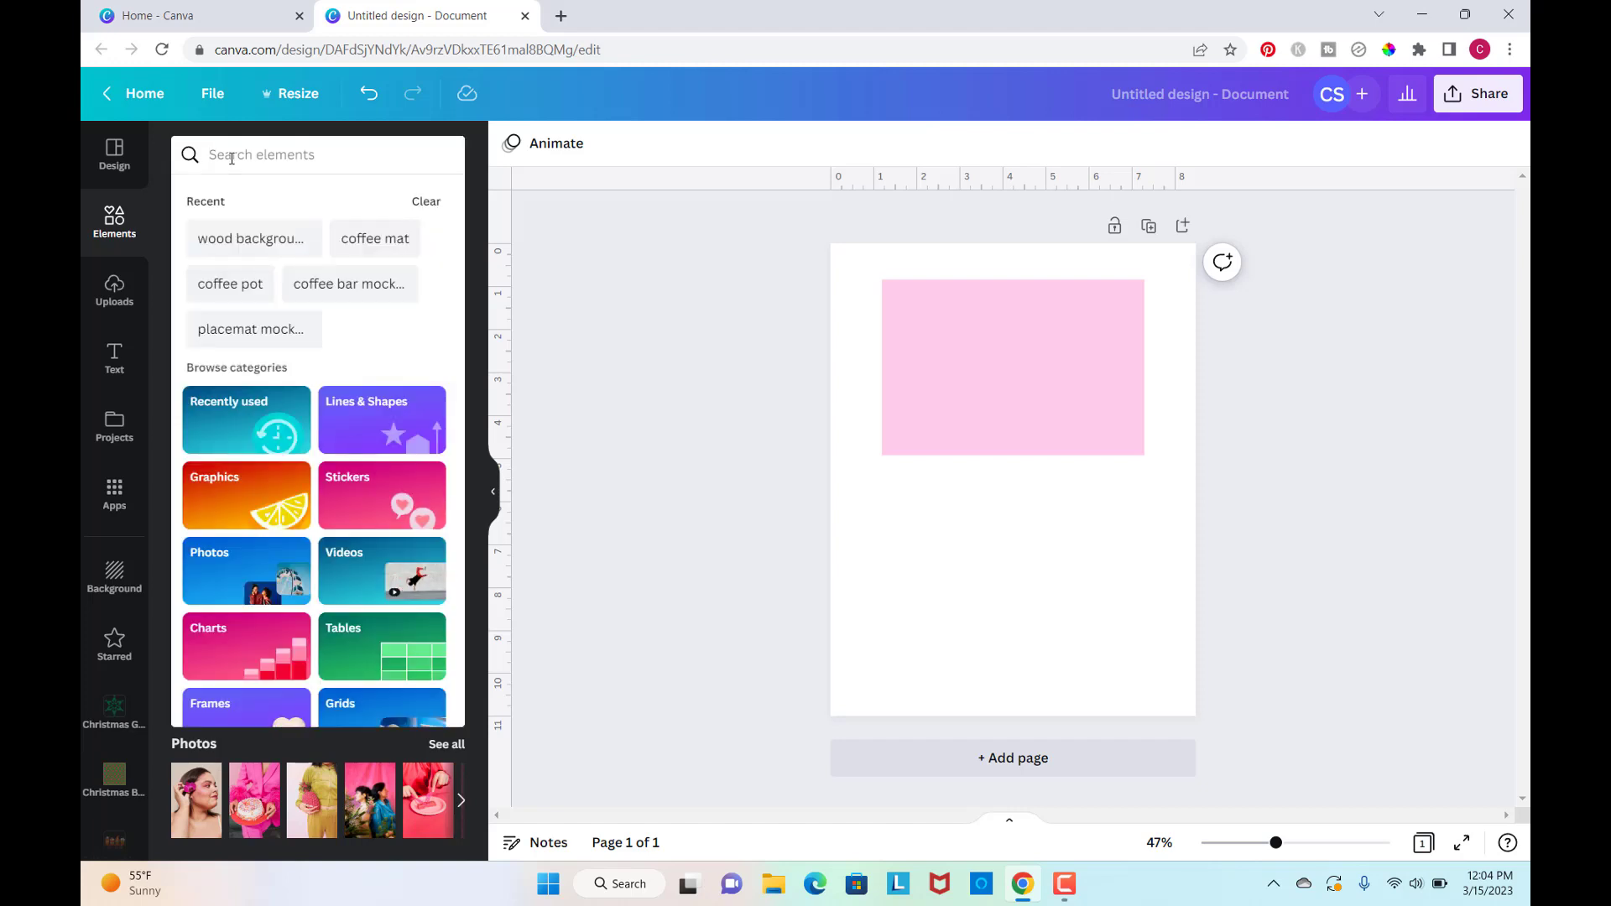
type("cupcake")
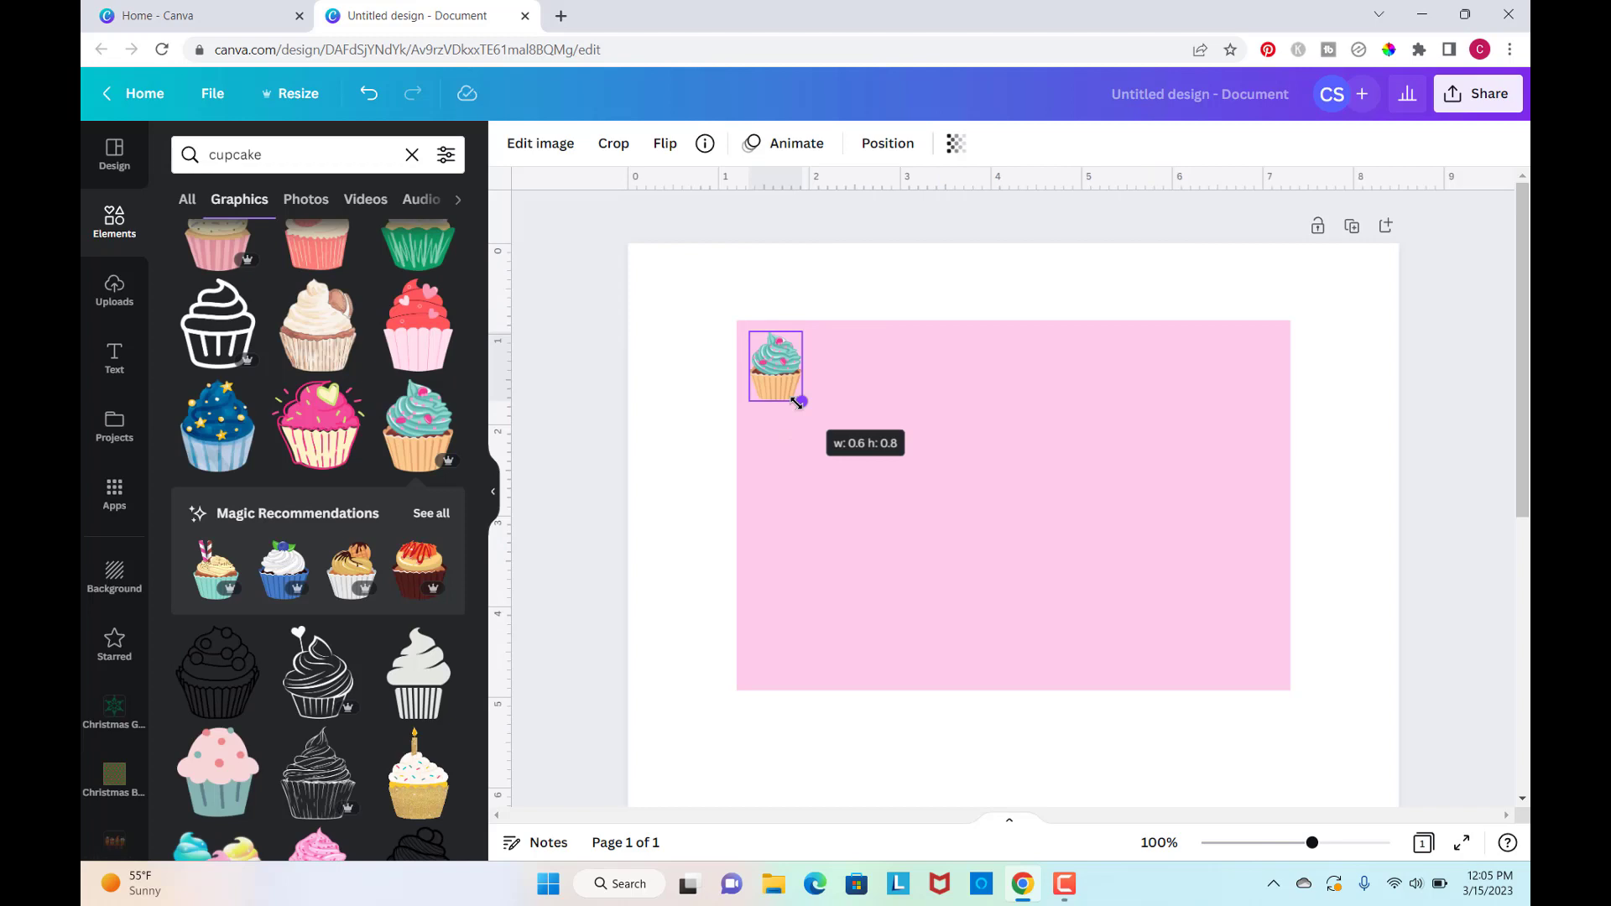
left_click_drag(798, 398, 810, 401)
left_click(752, 286)
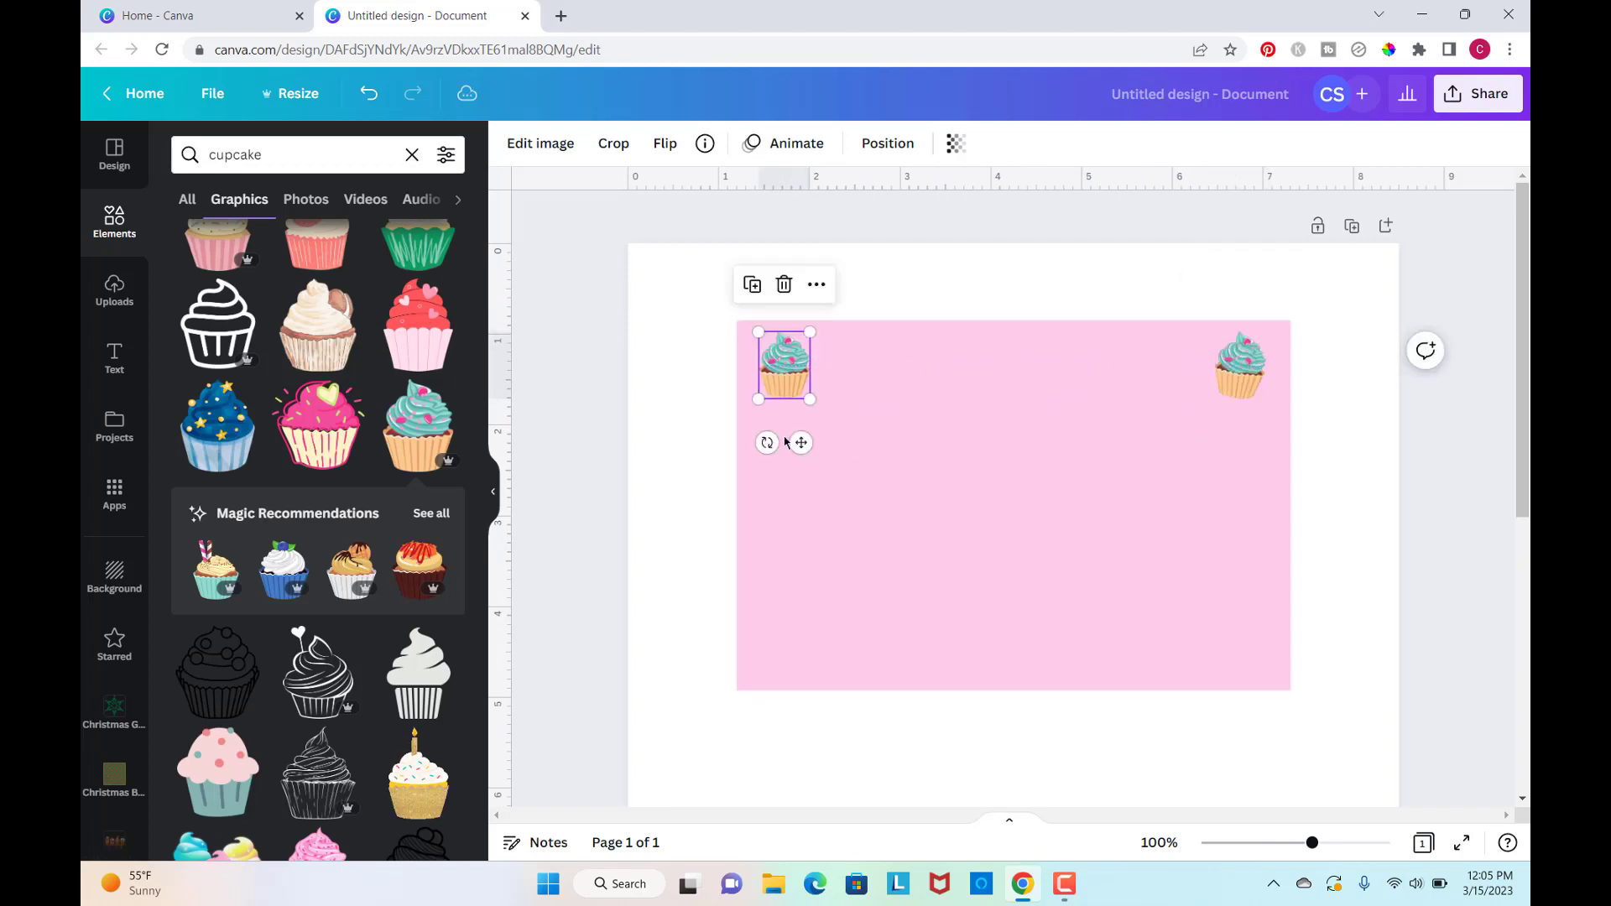
scroll(785, 461, "down", 1)
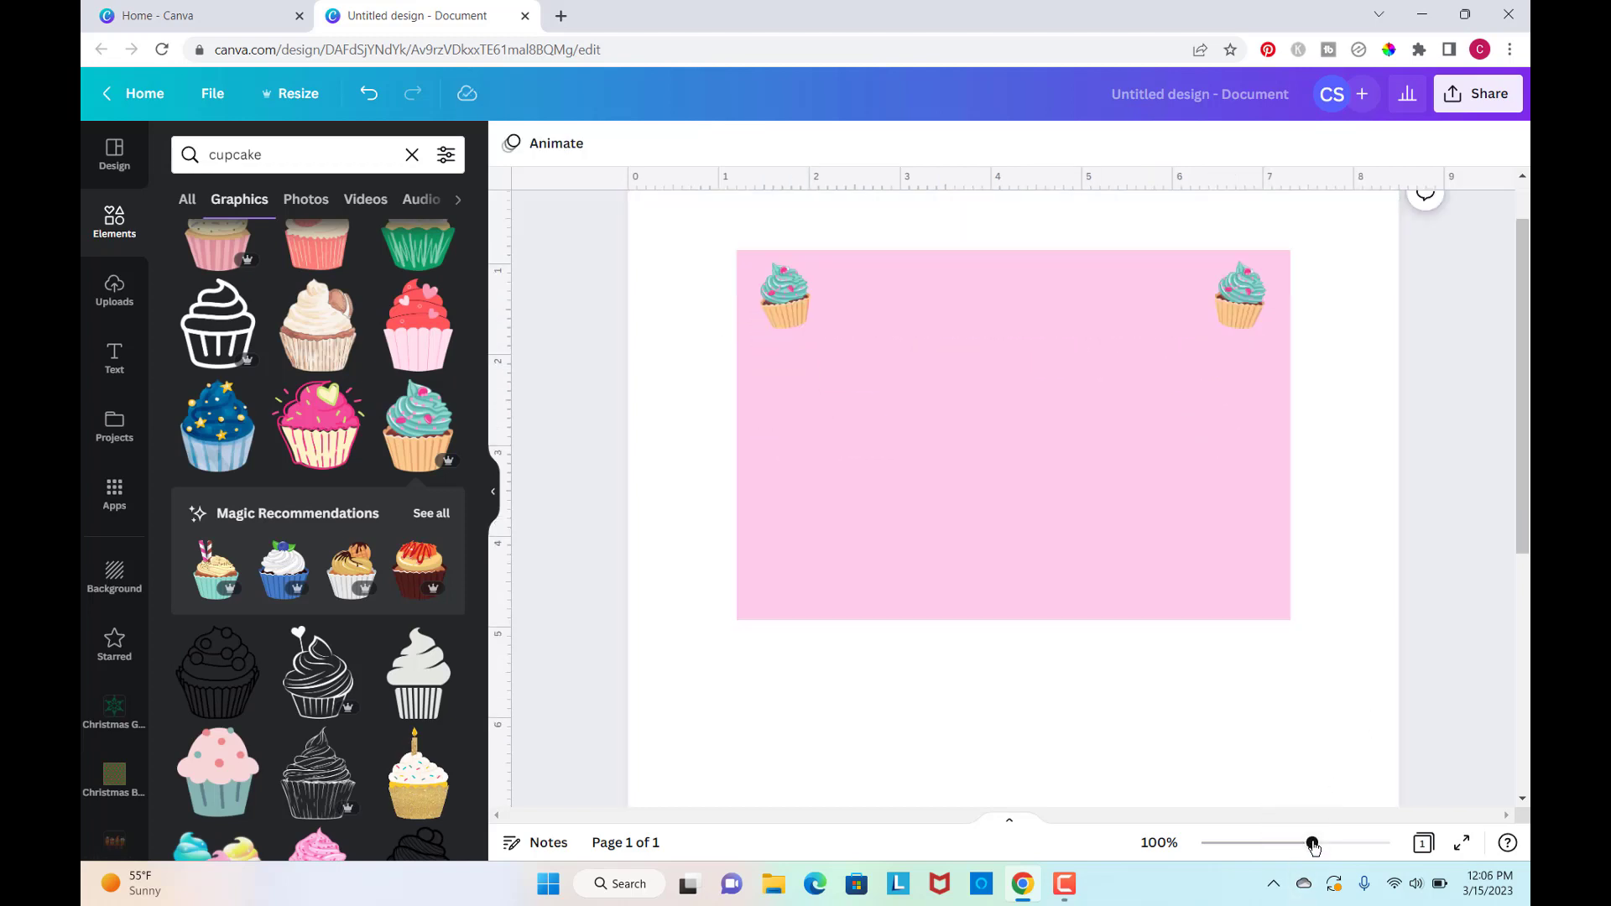
left_click_drag(1313, 844, 1292, 848)
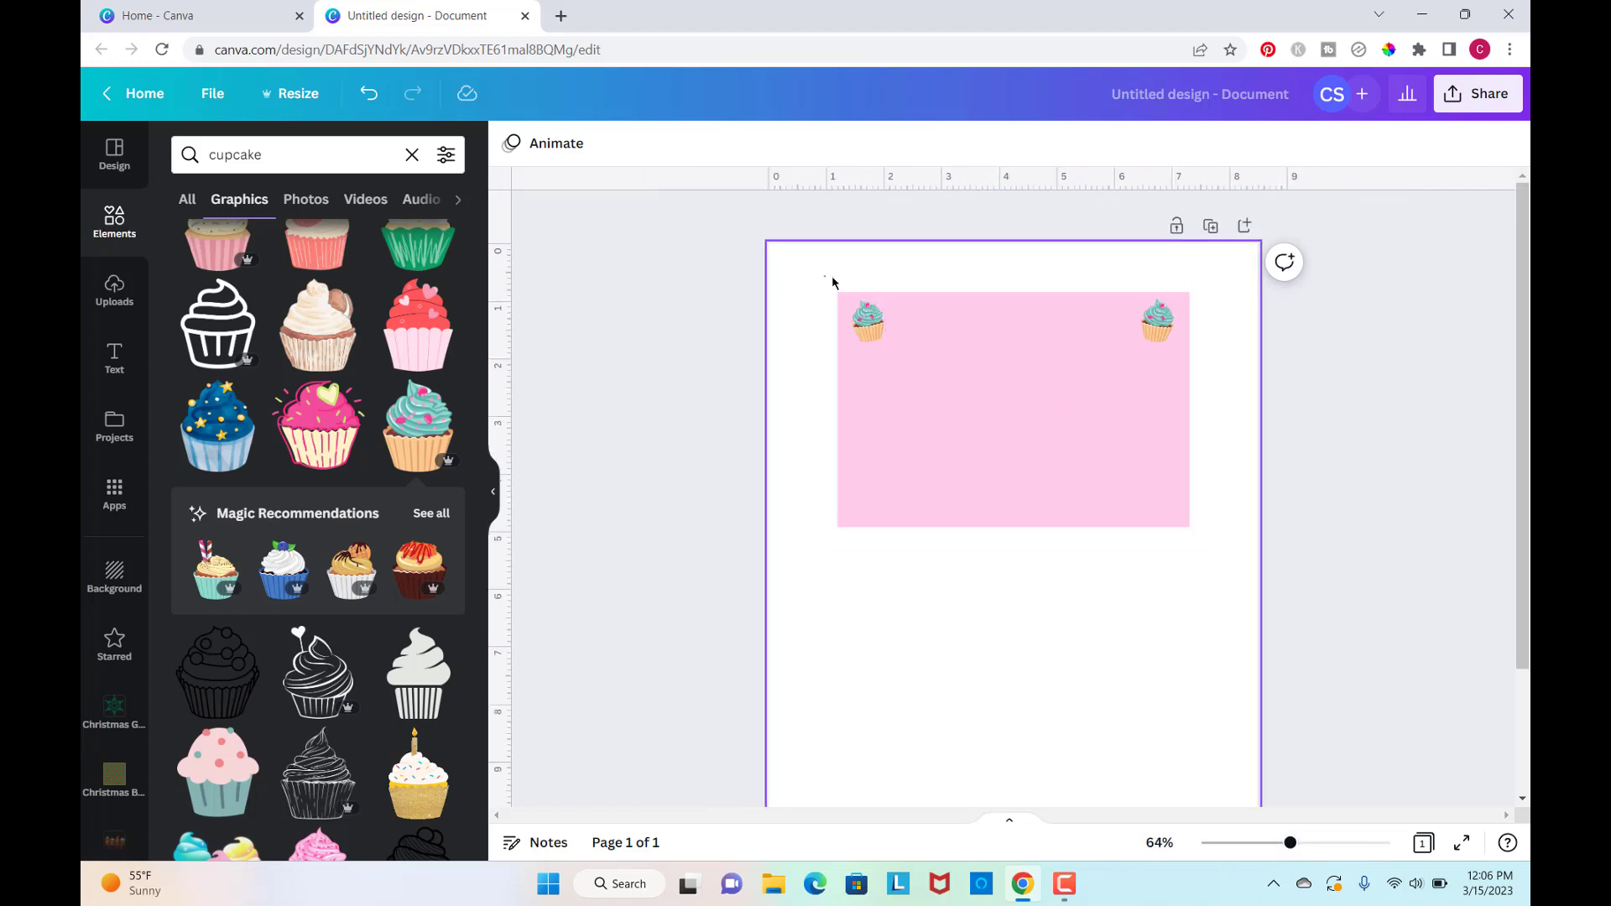
Duplicate the pink card with both cupcakes, move the copy below the original, and centre both cards.
left_click_drag(862, 288, 1247, 557)
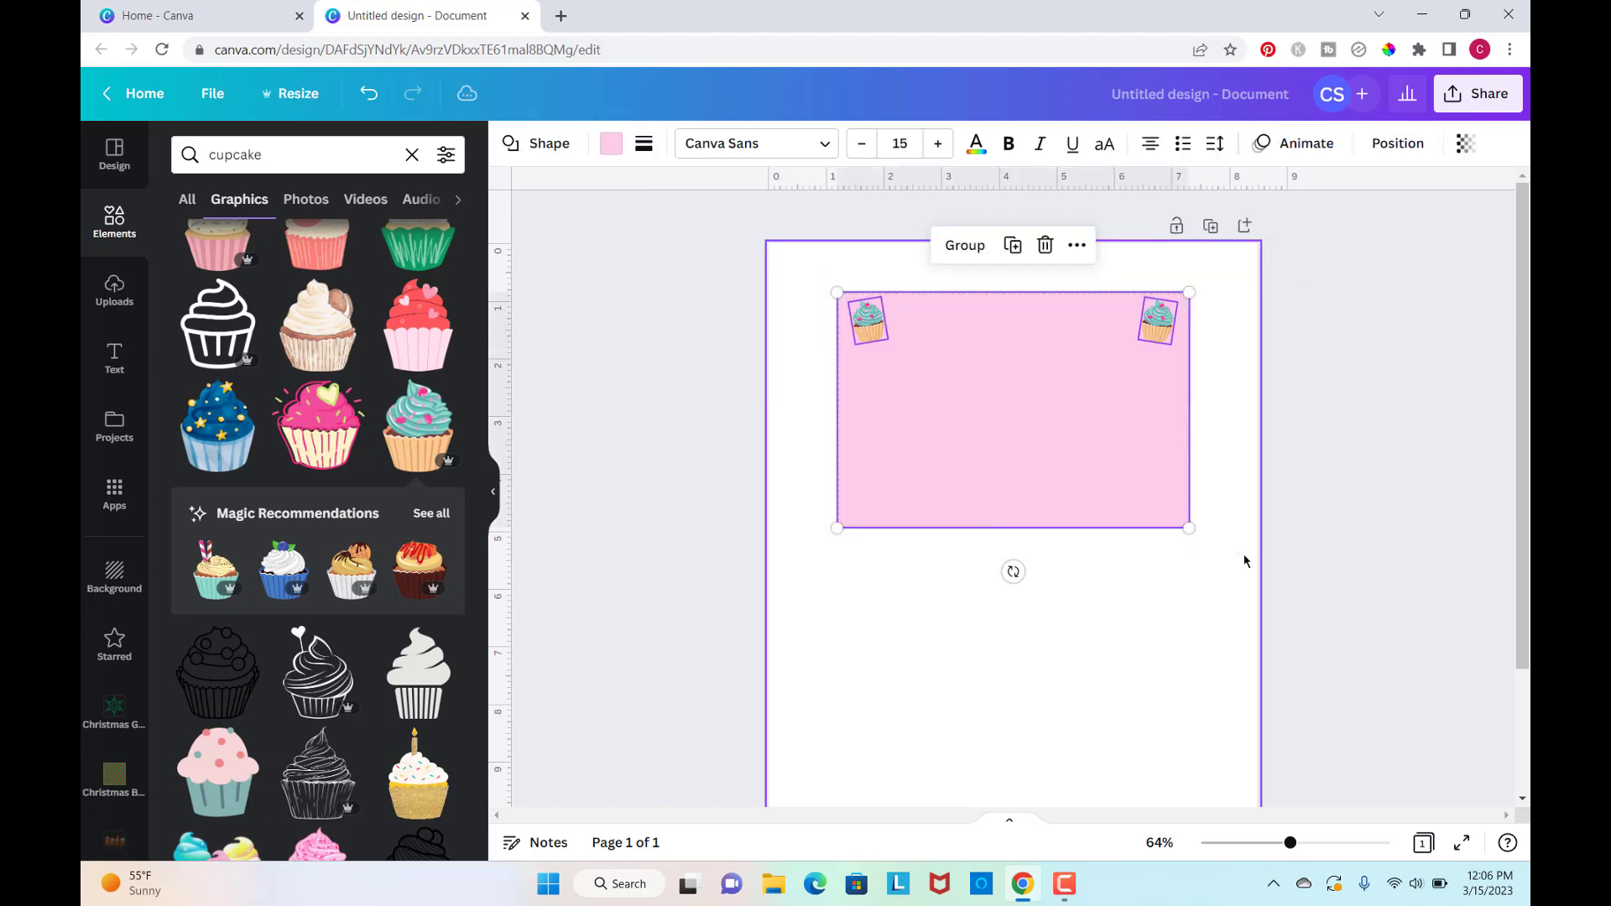
left_click(1028, 255)
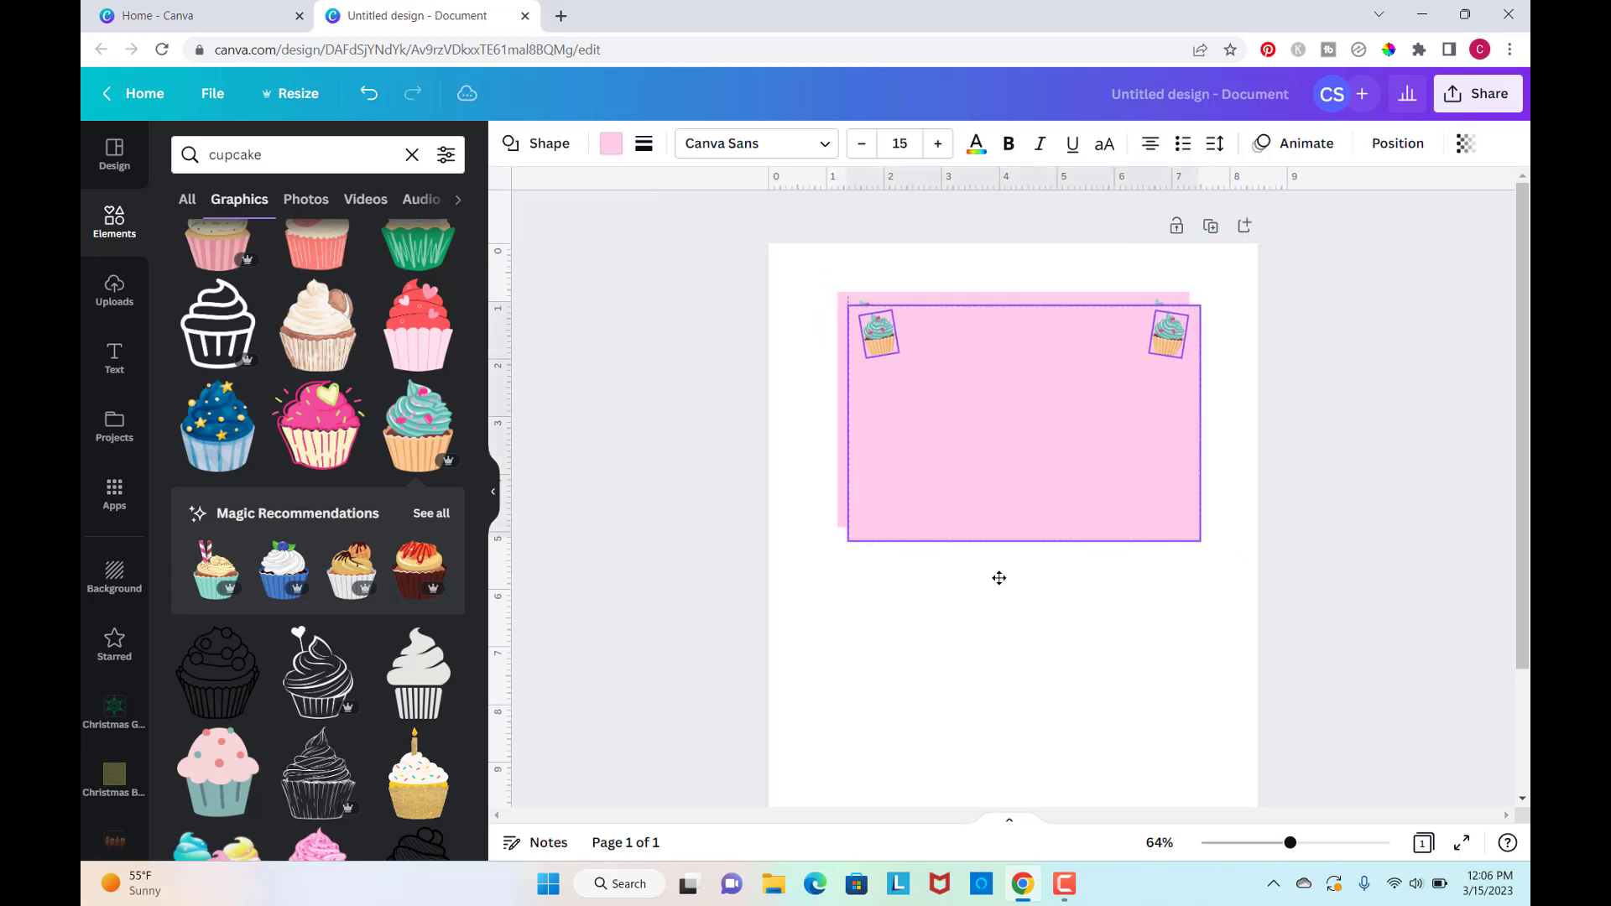
left_click_drag(998, 606, 992, 639)
scroll(1255, 798, "down", 2)
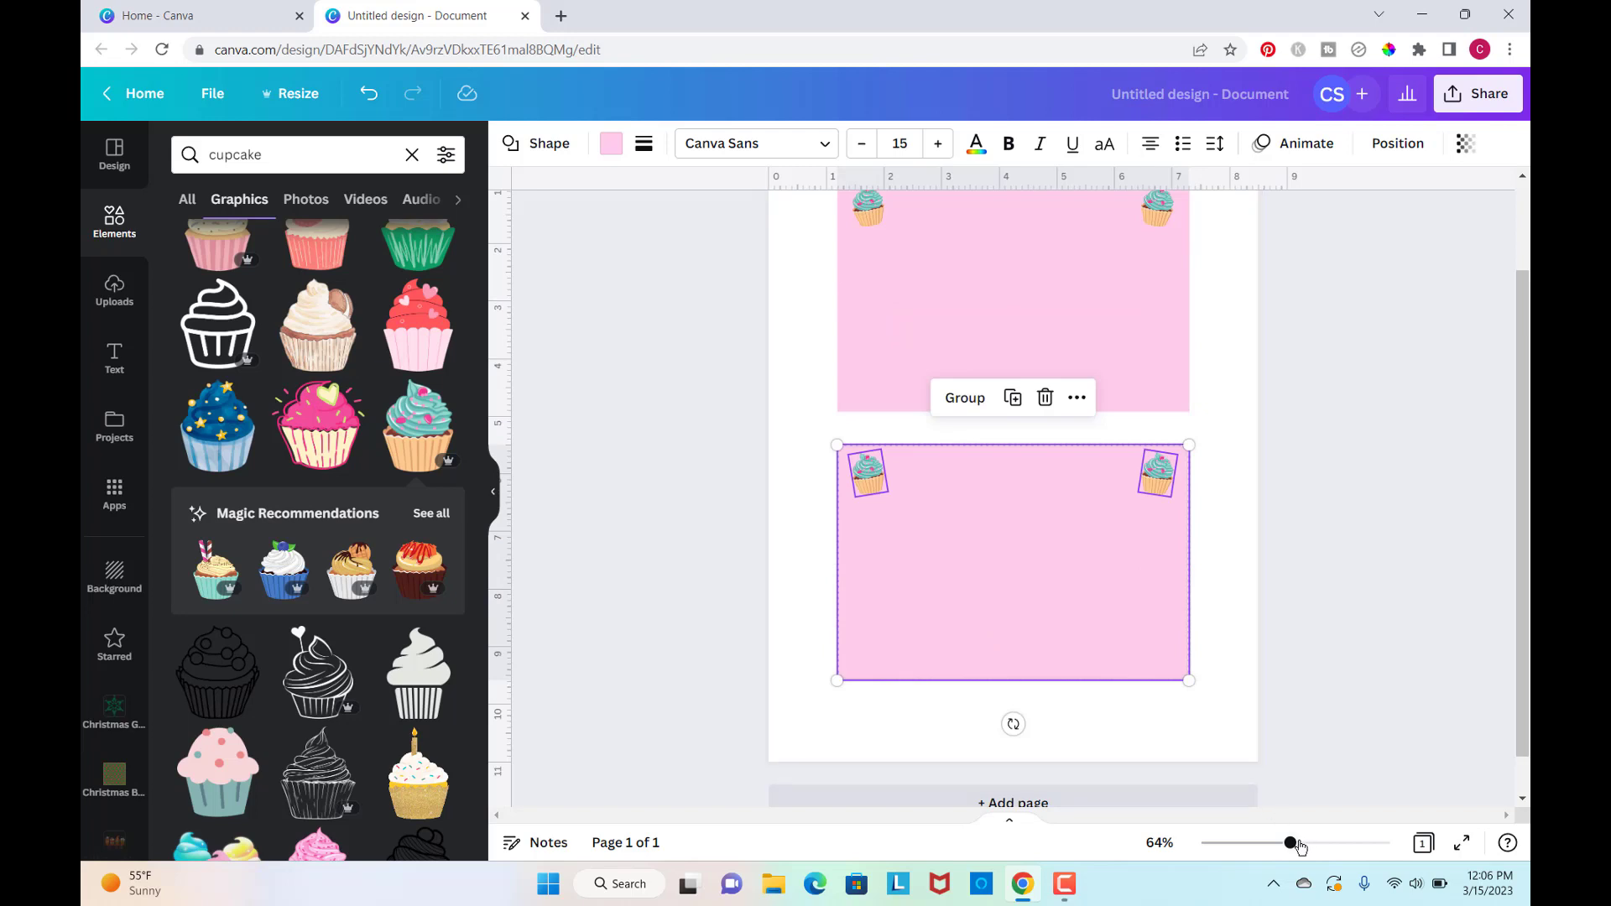
left_click_drag(1290, 843, 1267, 843)
left_click(1047, 392, "shift")
left_click_drag(1047, 392, 1044, 397)
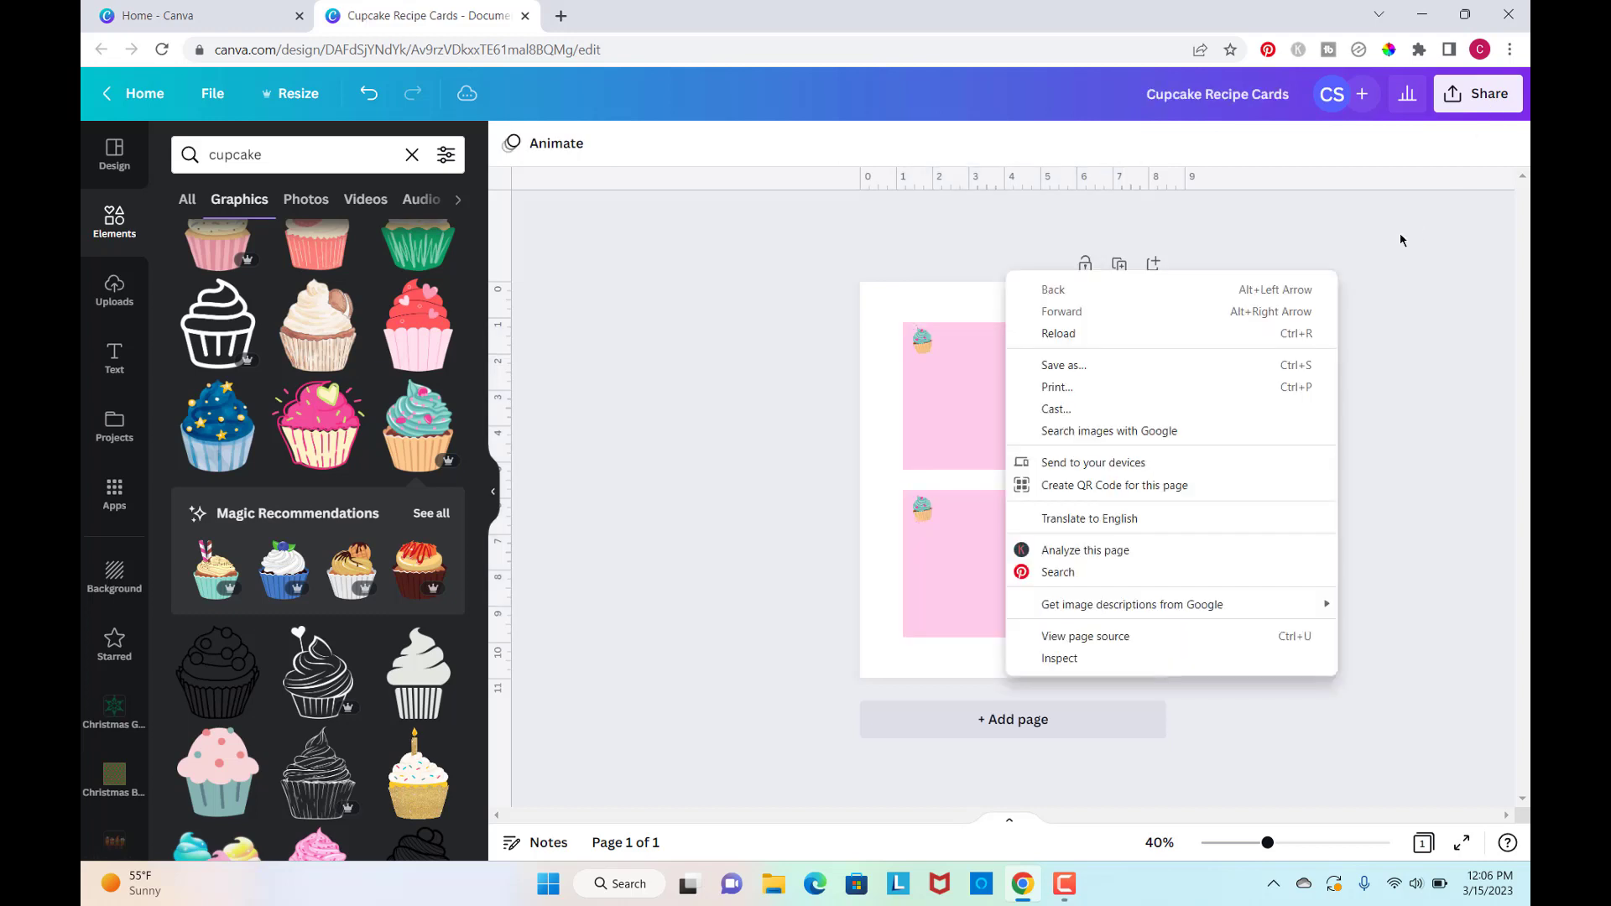
Download the Cupcake Recipe Cards design with the PDF Print file type.
left_click(1400, 240)
left_click(1476, 100)
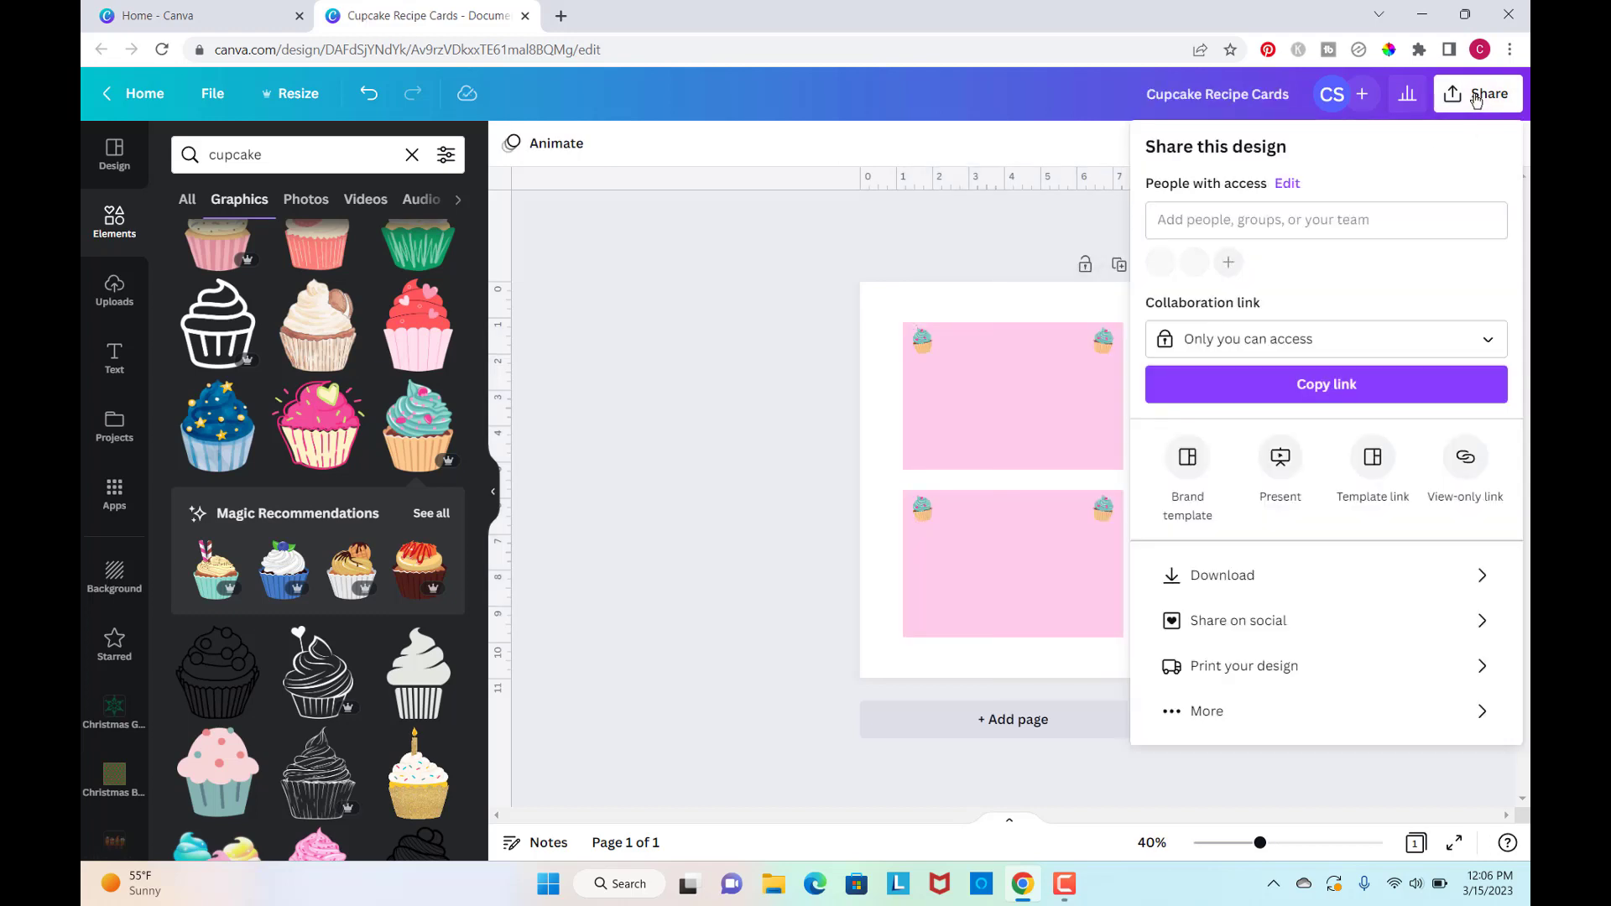
left_click(1482, 575)
left_click(1488, 227)
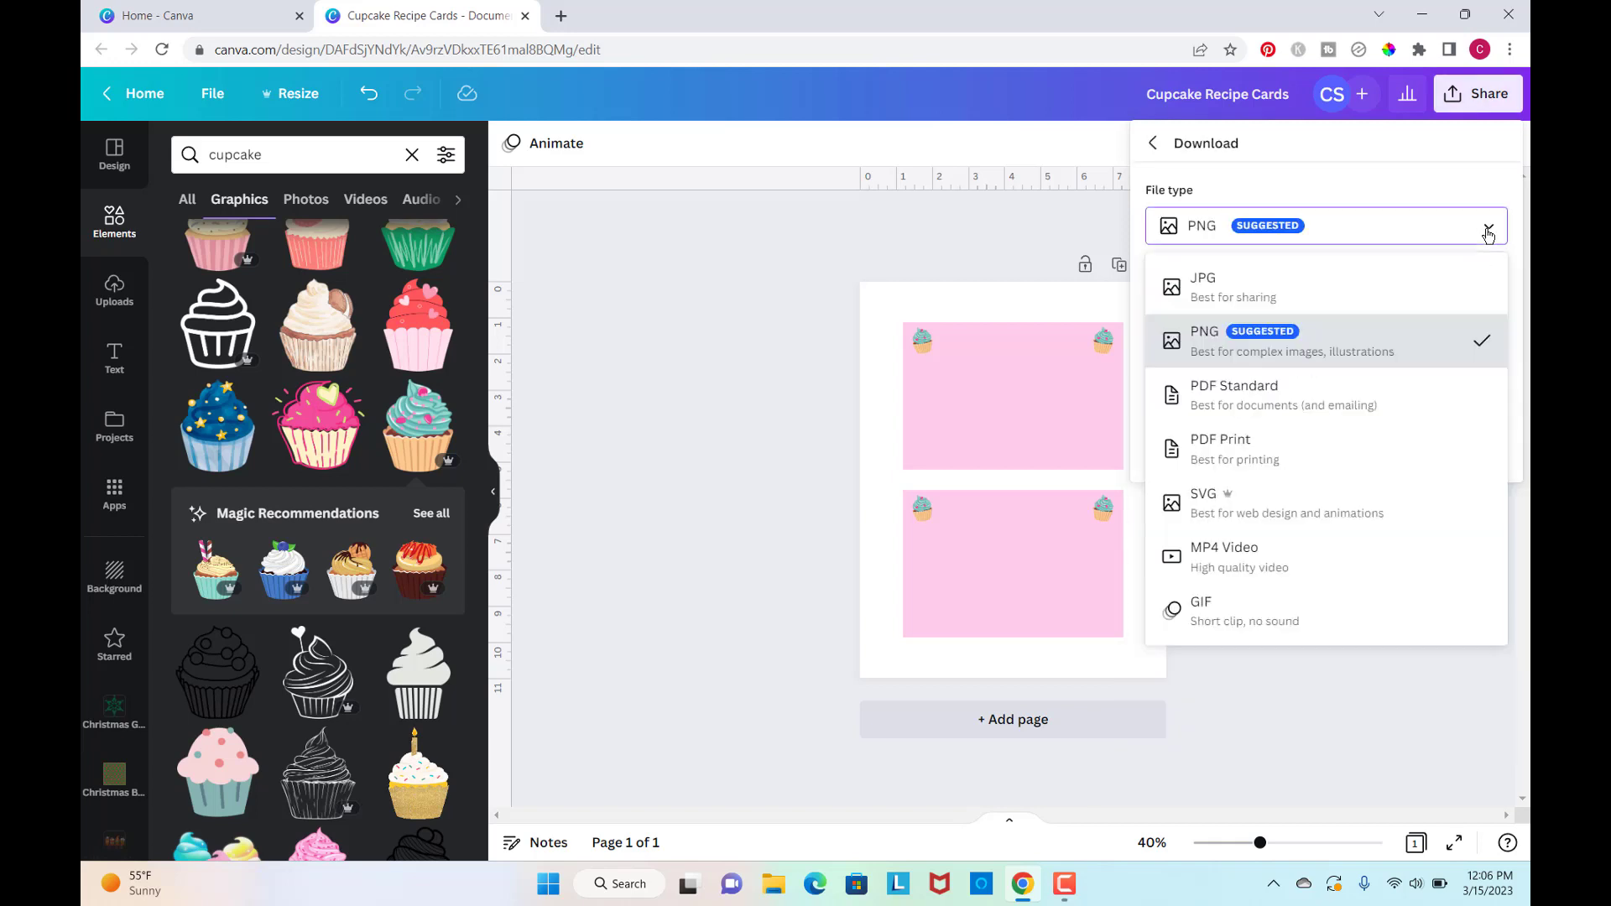
left_click(1208, 449)
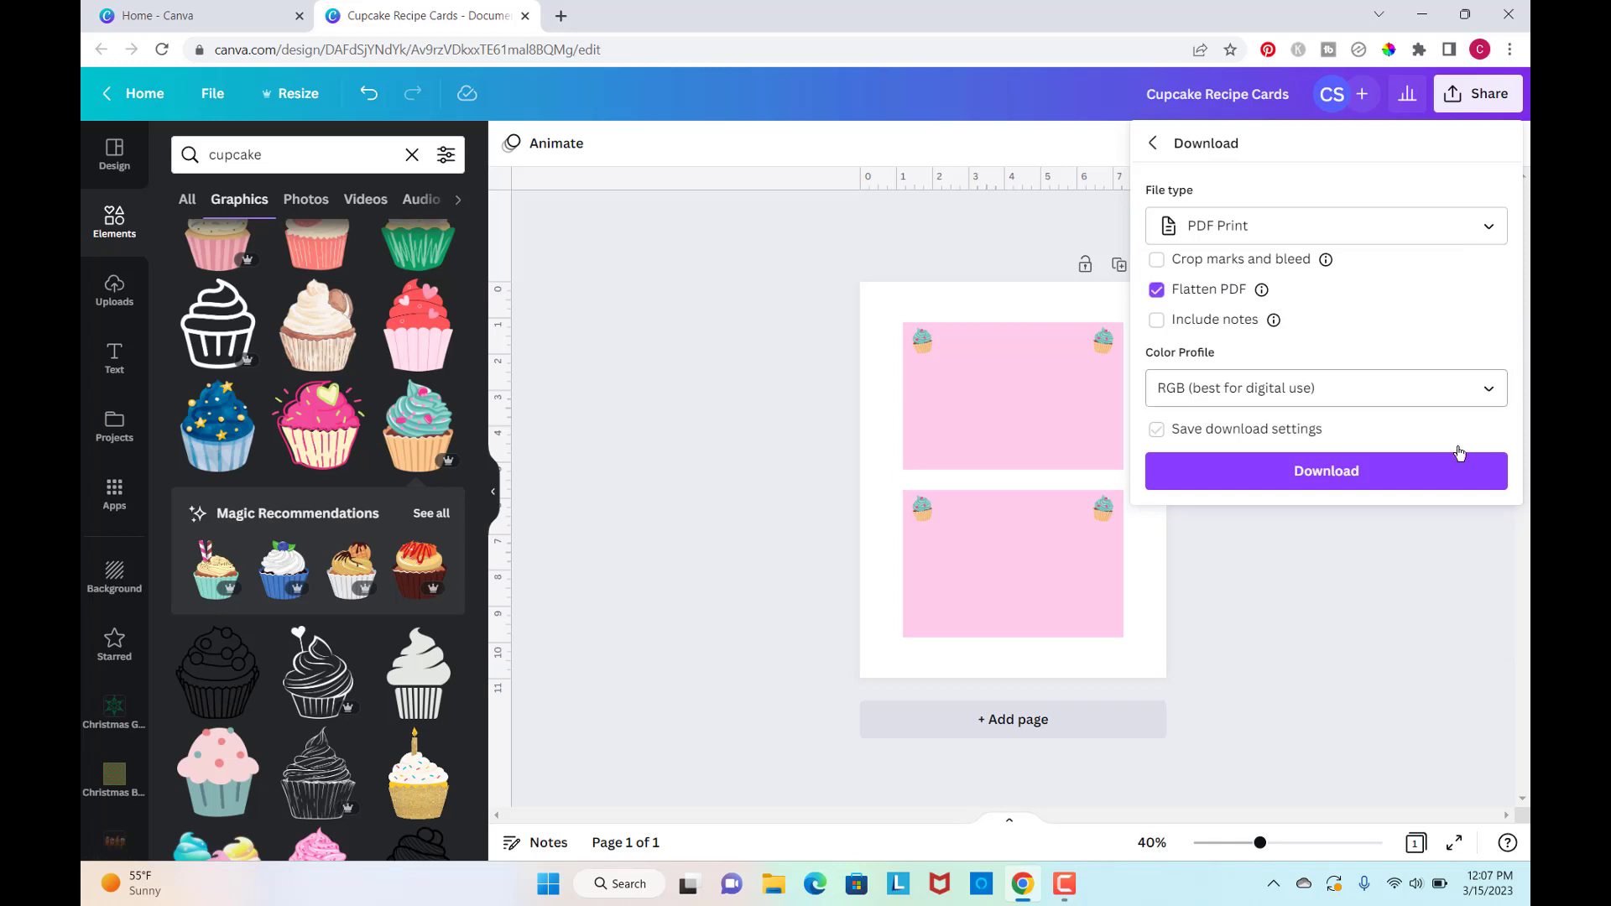
left_click(1359, 474)
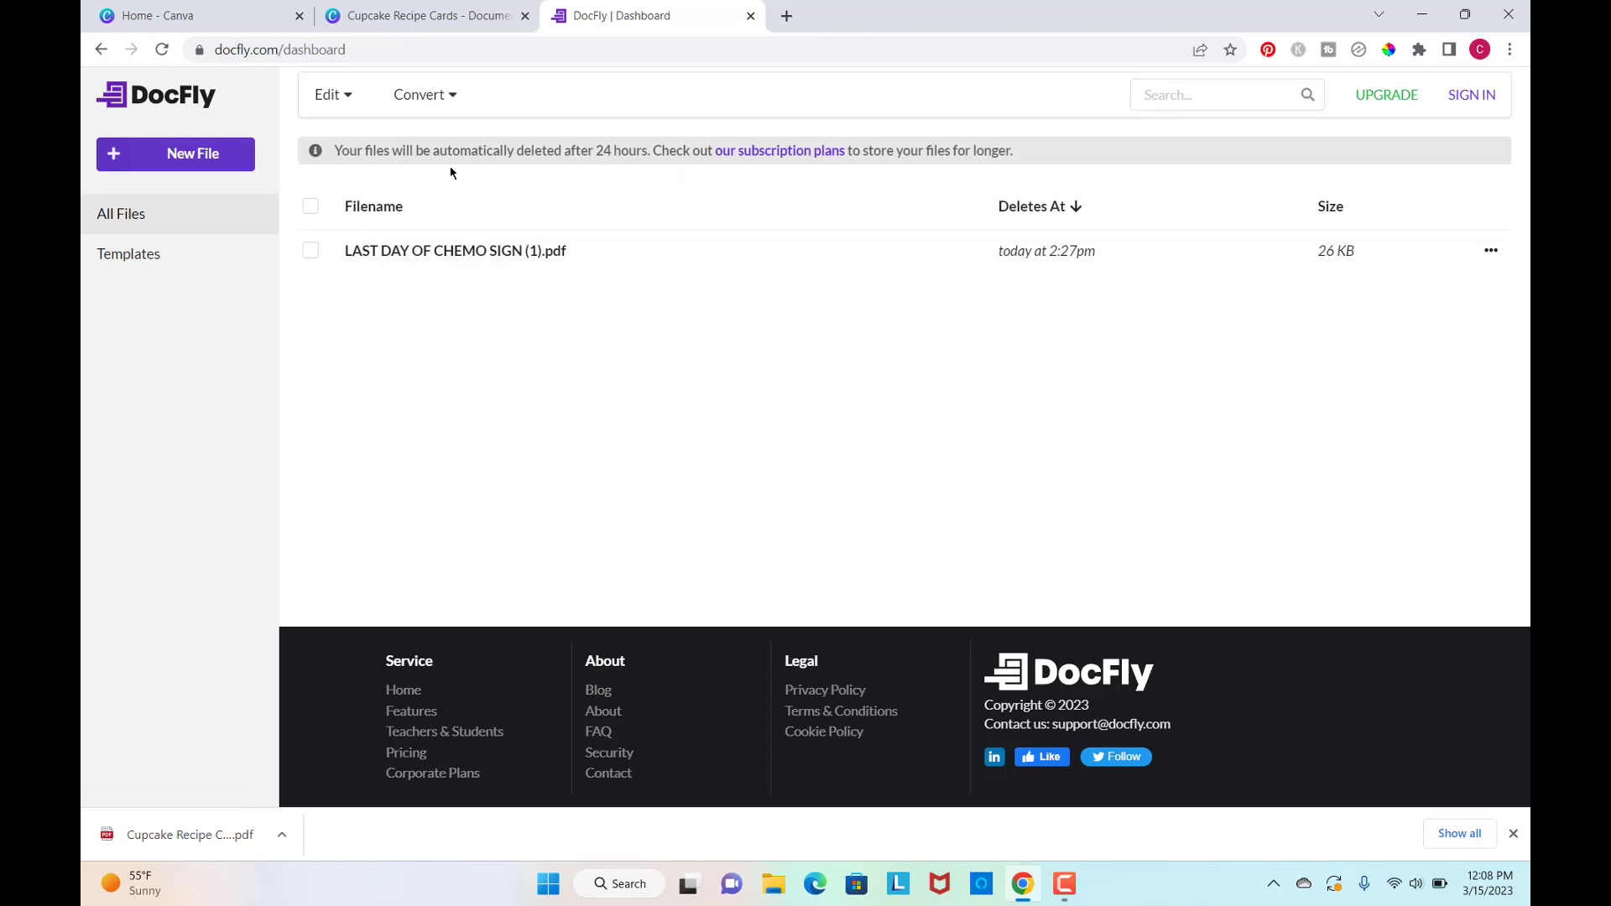
Upload the downloaded Cupcake Recipe Cards.pdf from the computer so it opens in the PDF editor.
left_click(203, 155)
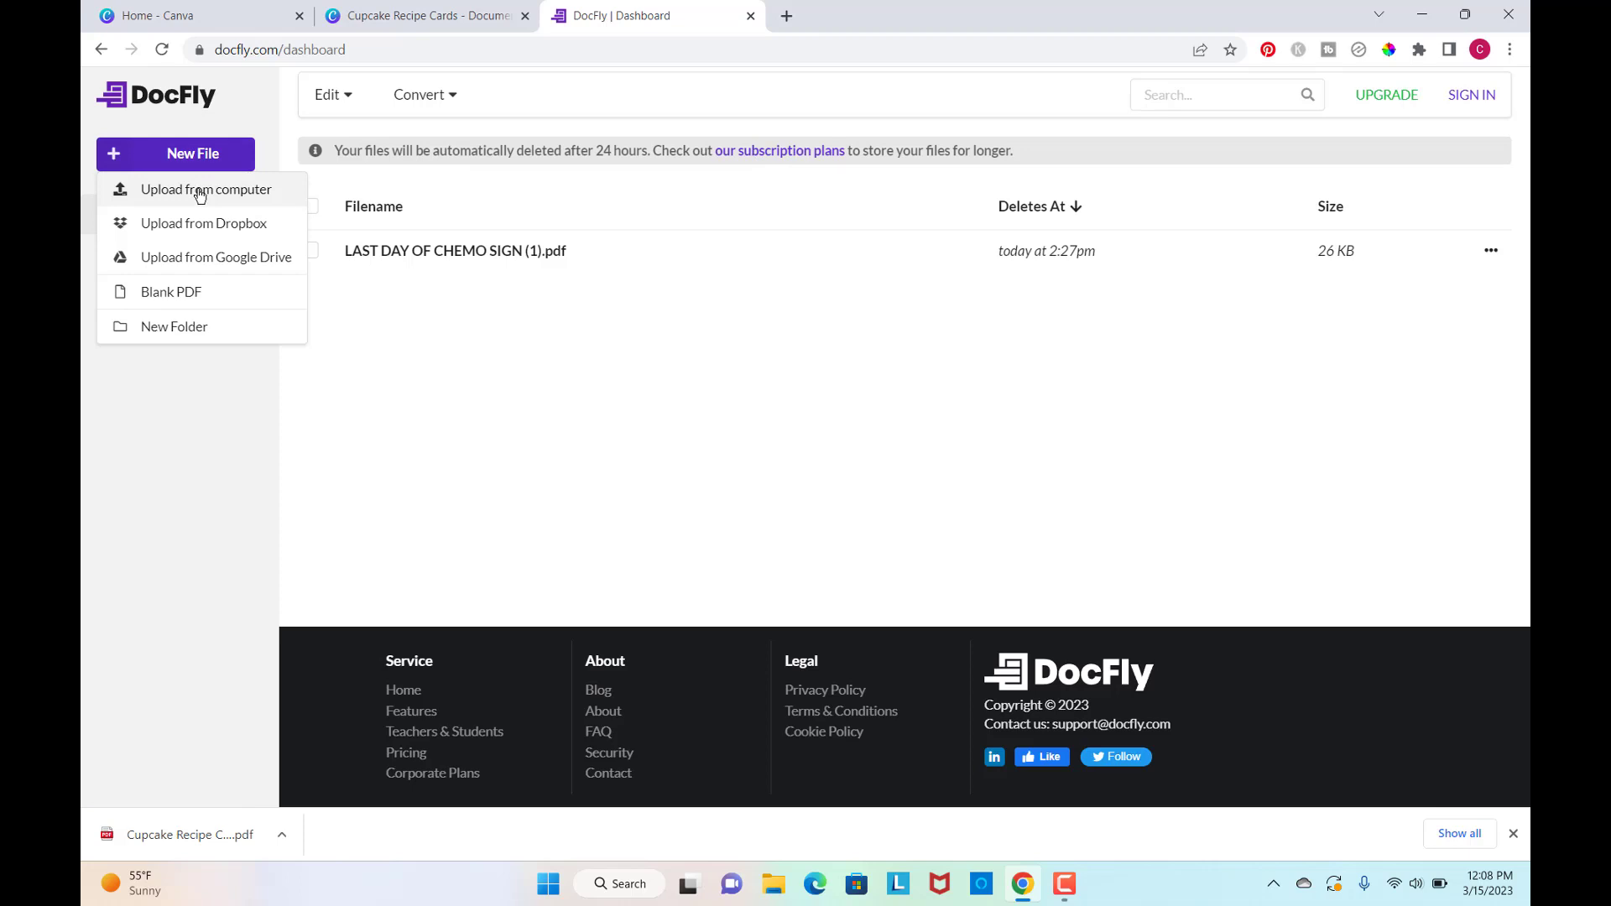
left_click(200, 191)
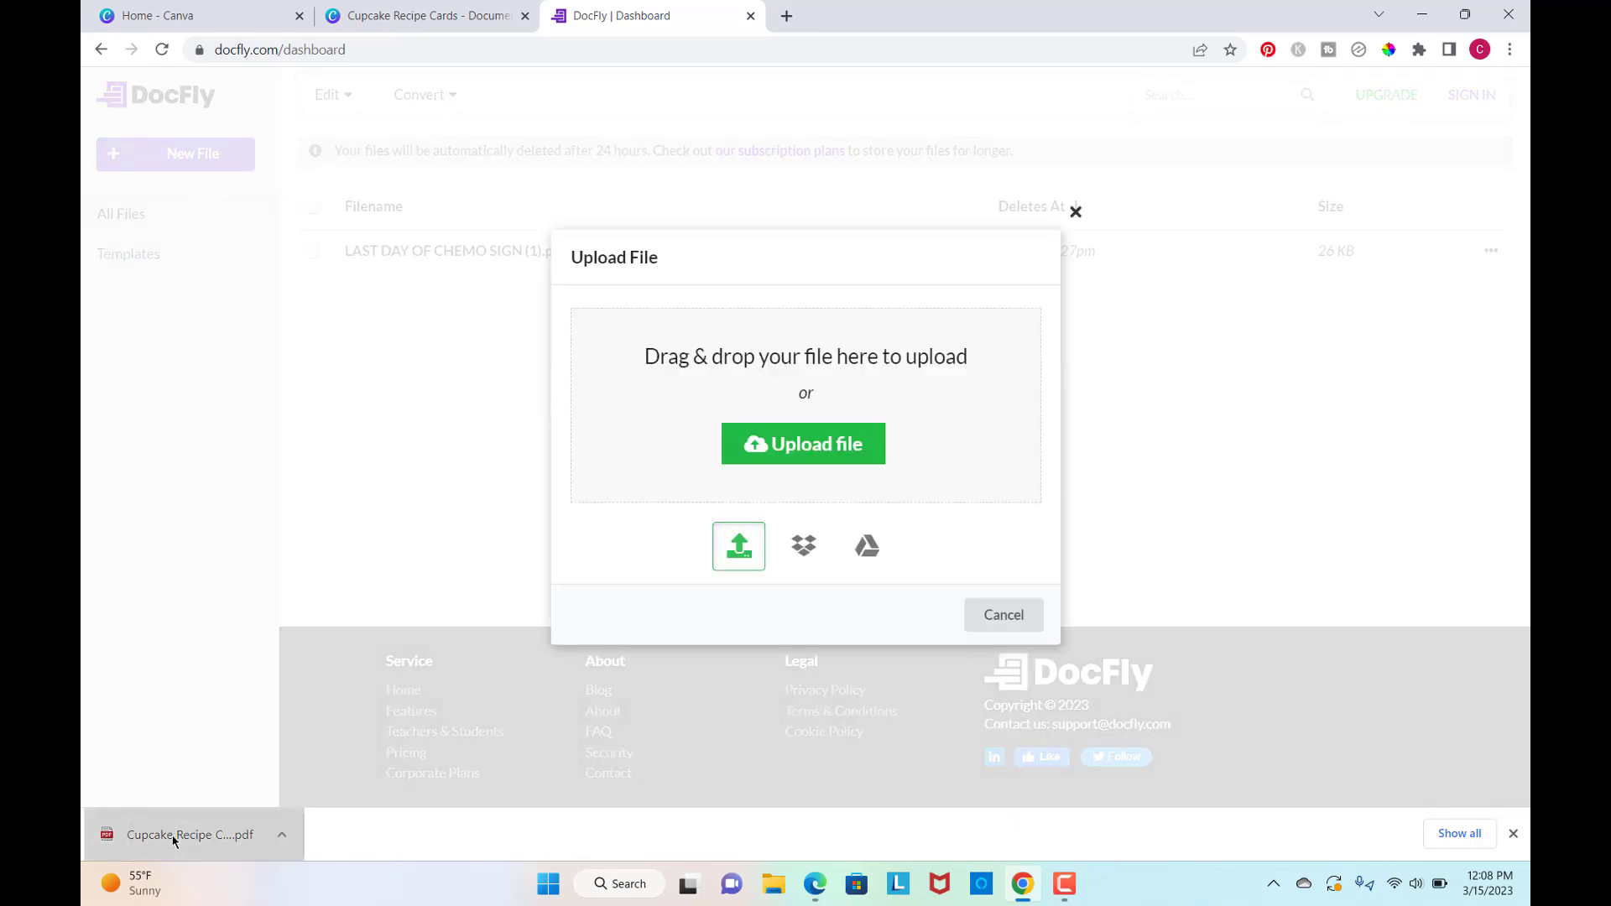
left_click_drag(177, 835, 797, 434)
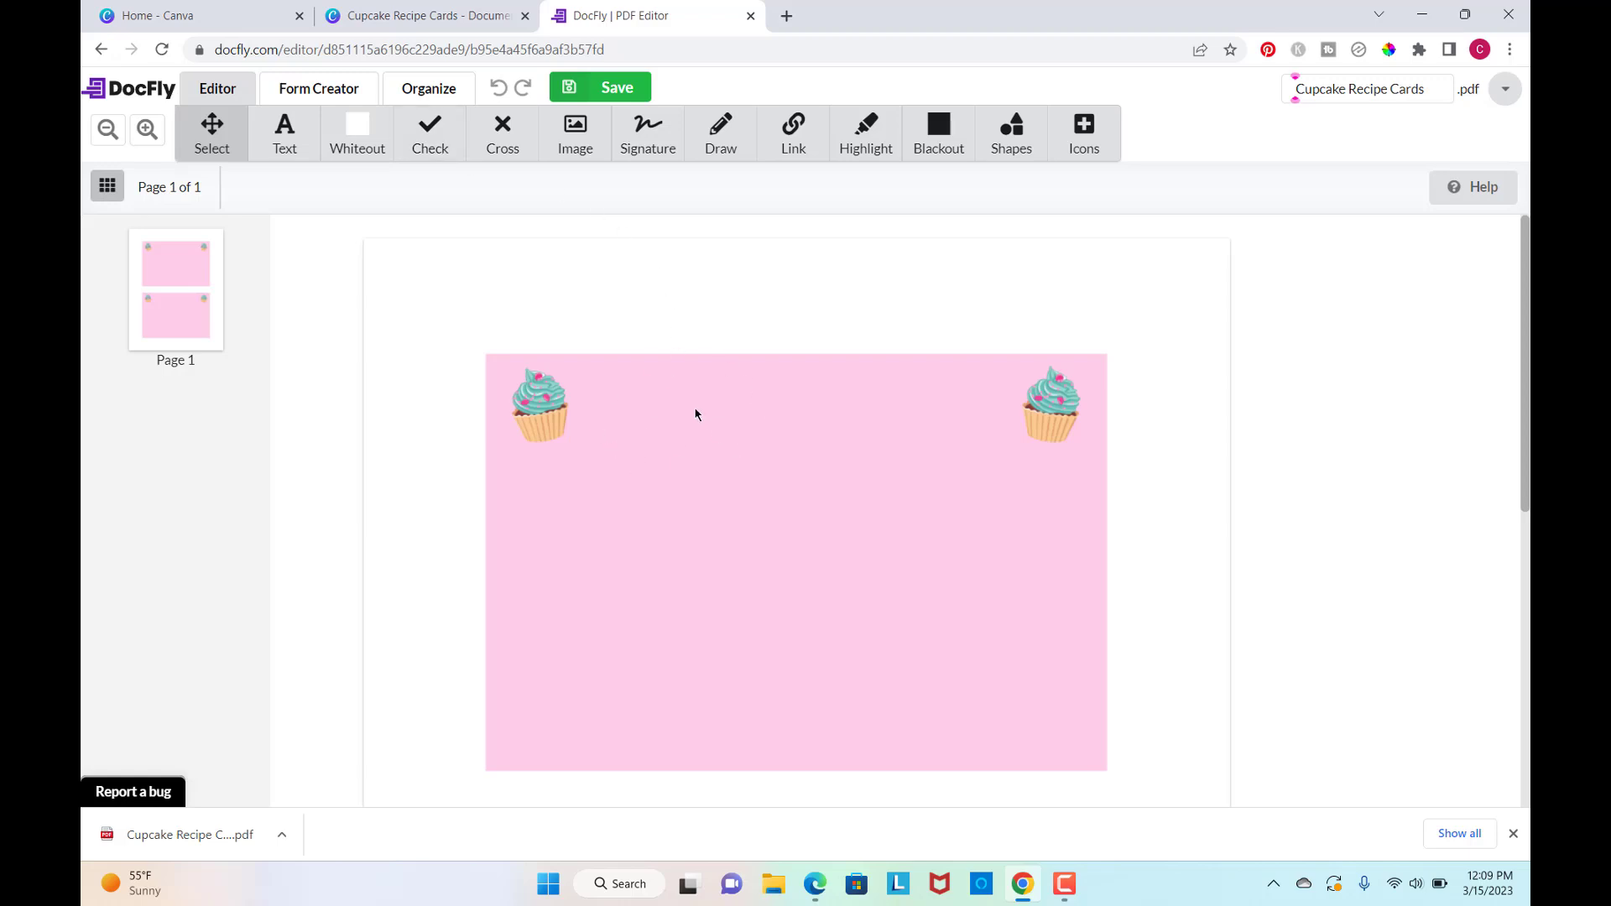
Add a wide text field between the cupcakes reading 'Grandma's Chocolate Chip Cookies', size 16, centred.
left_click(316, 90)
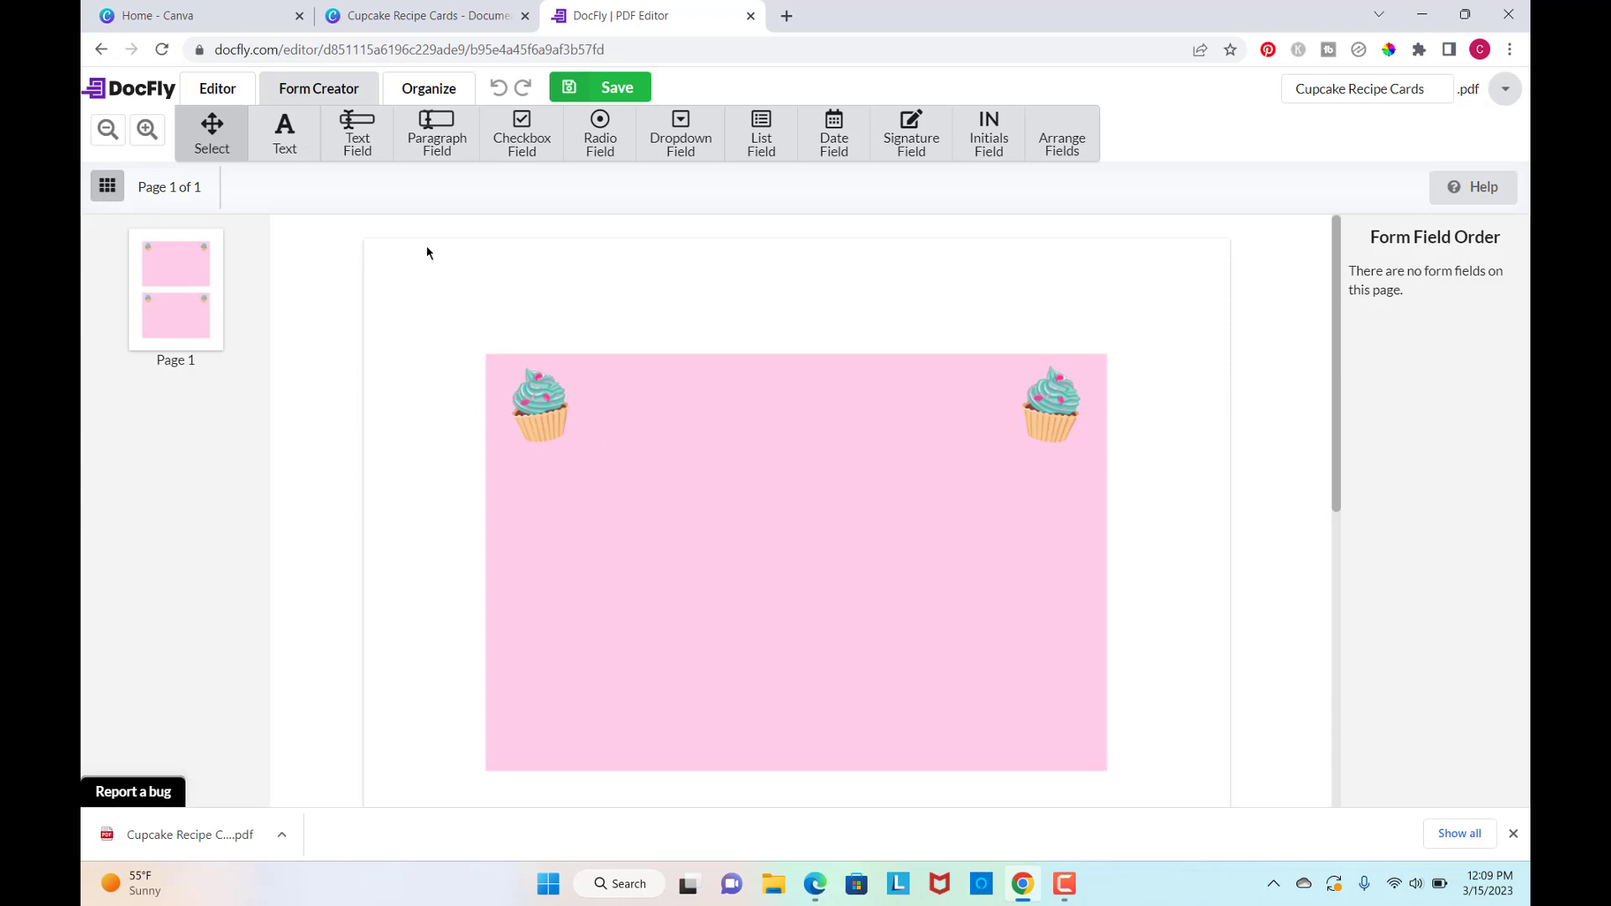
left_click(358, 136)
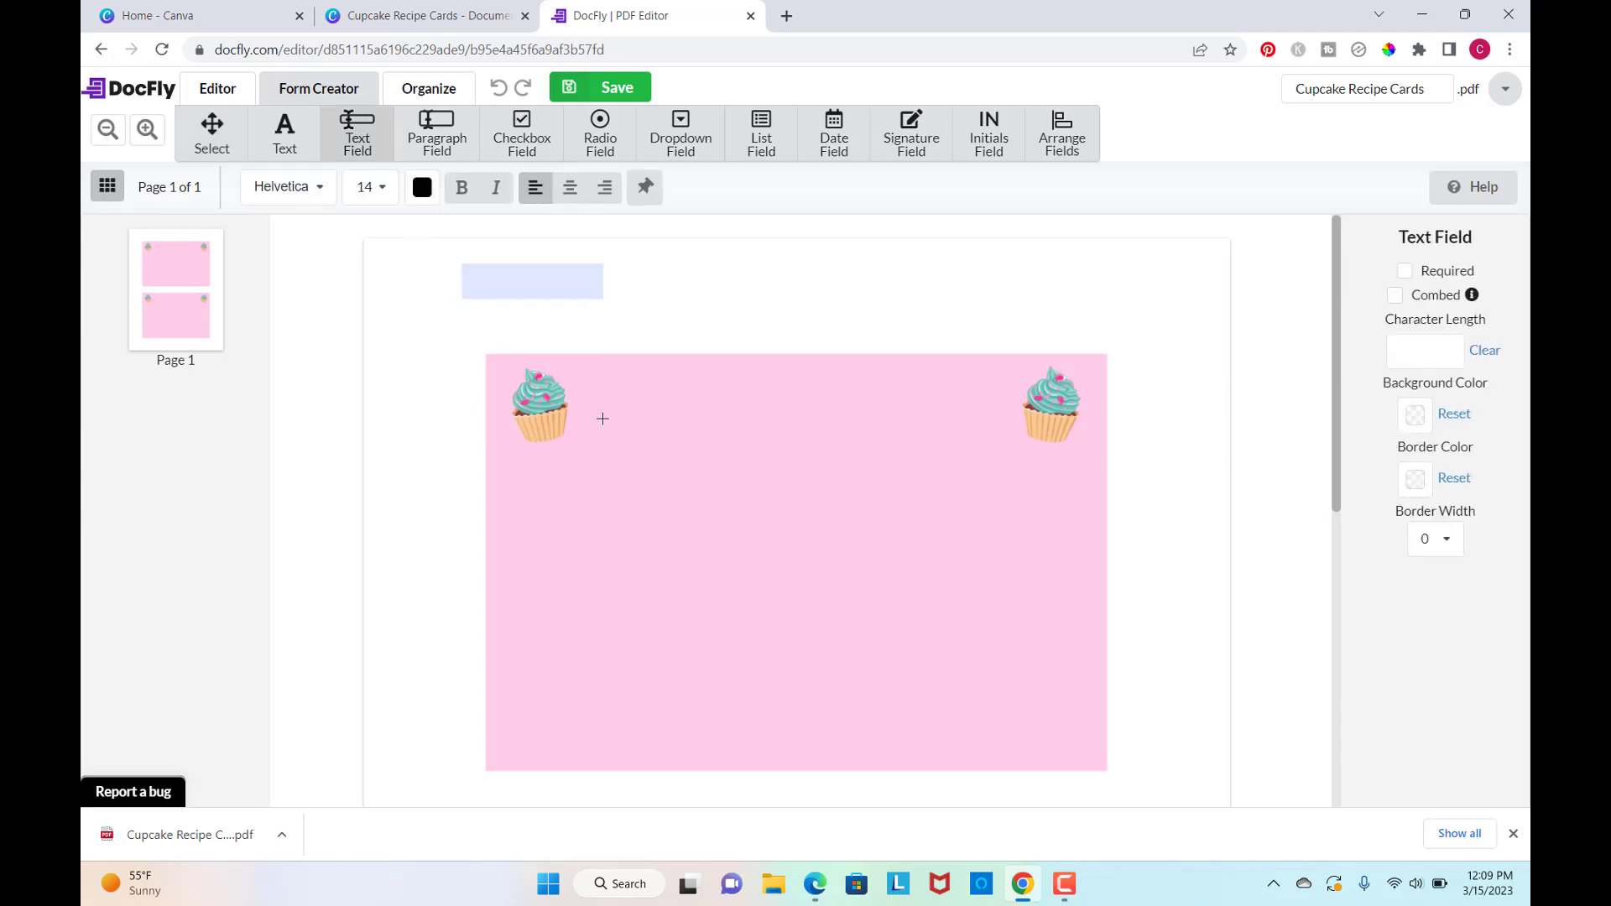
left_click(581, 373)
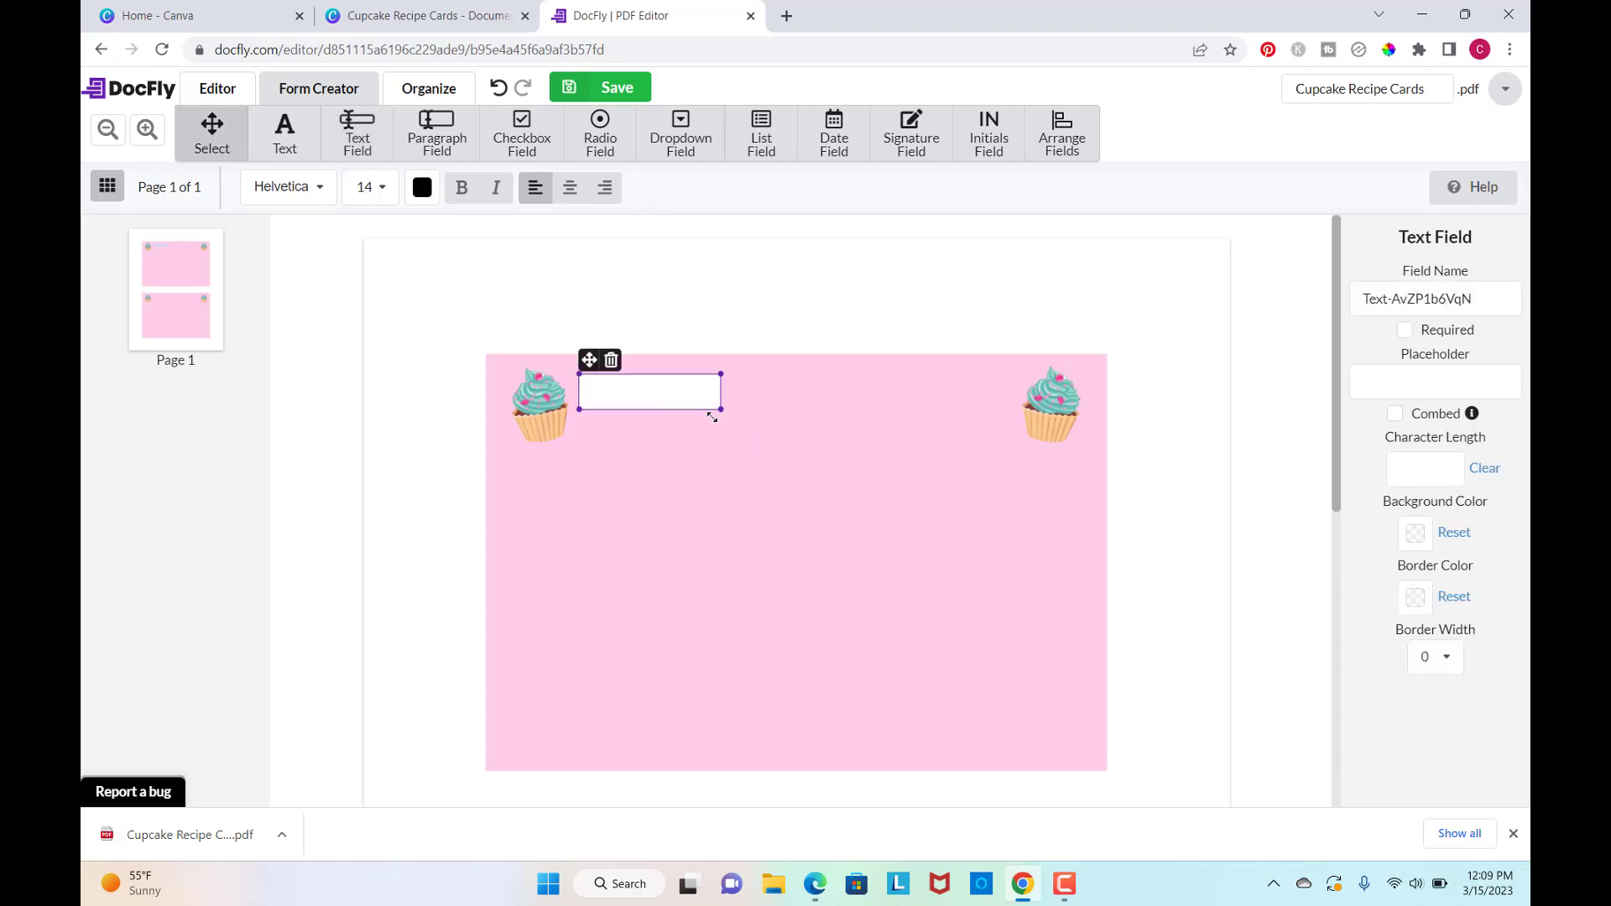
left_click_drag(719, 409, 1015, 427)
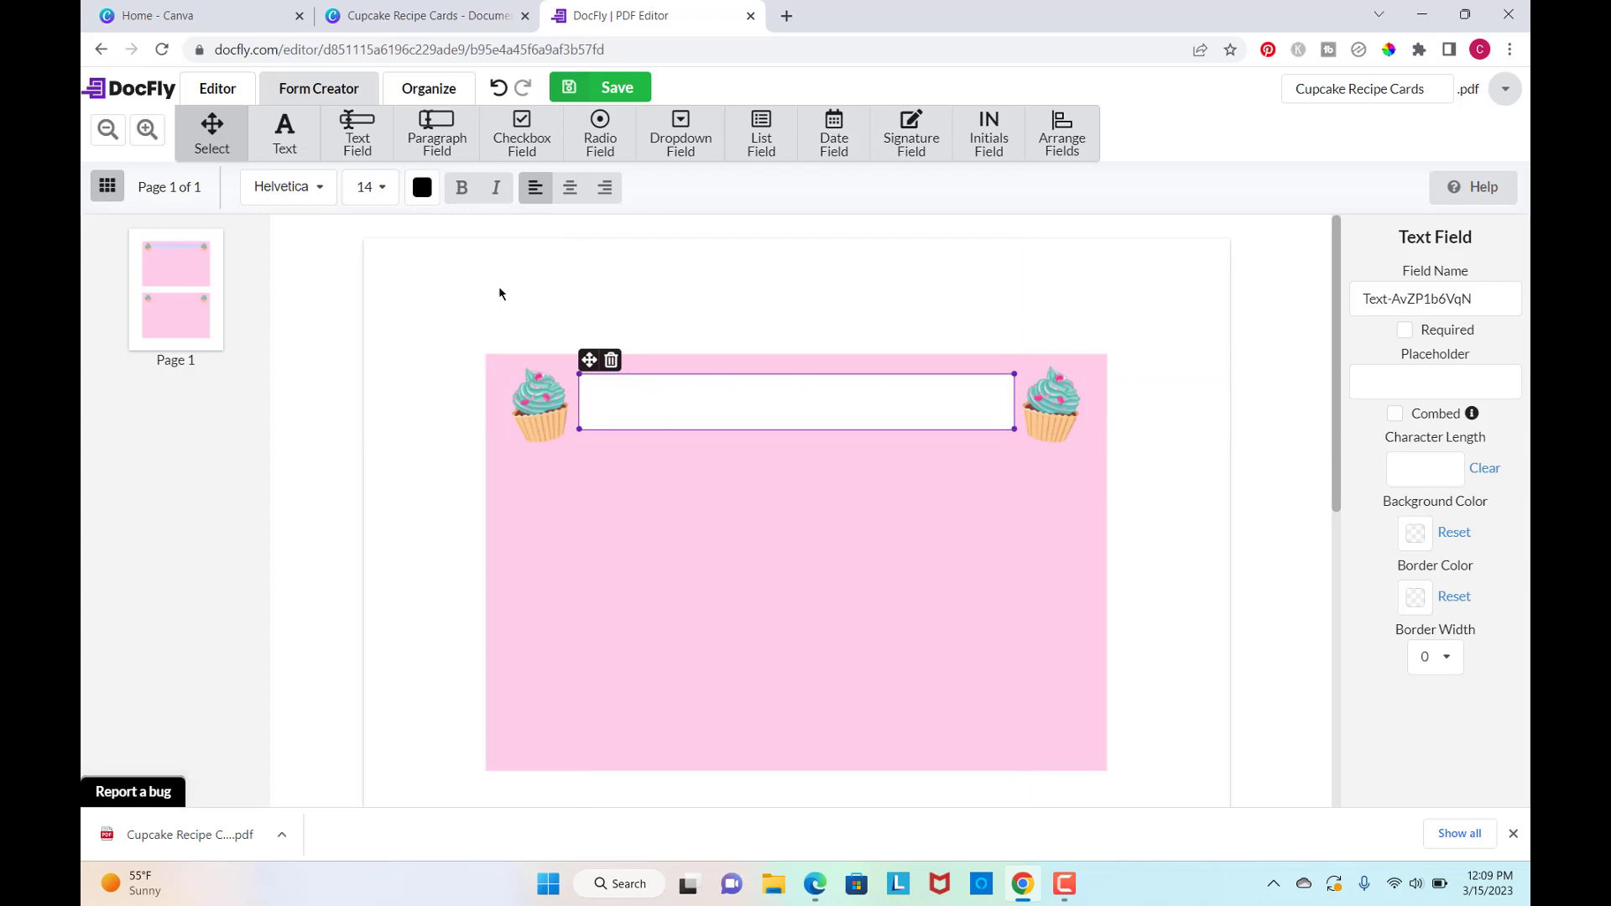
left_click(323, 191)
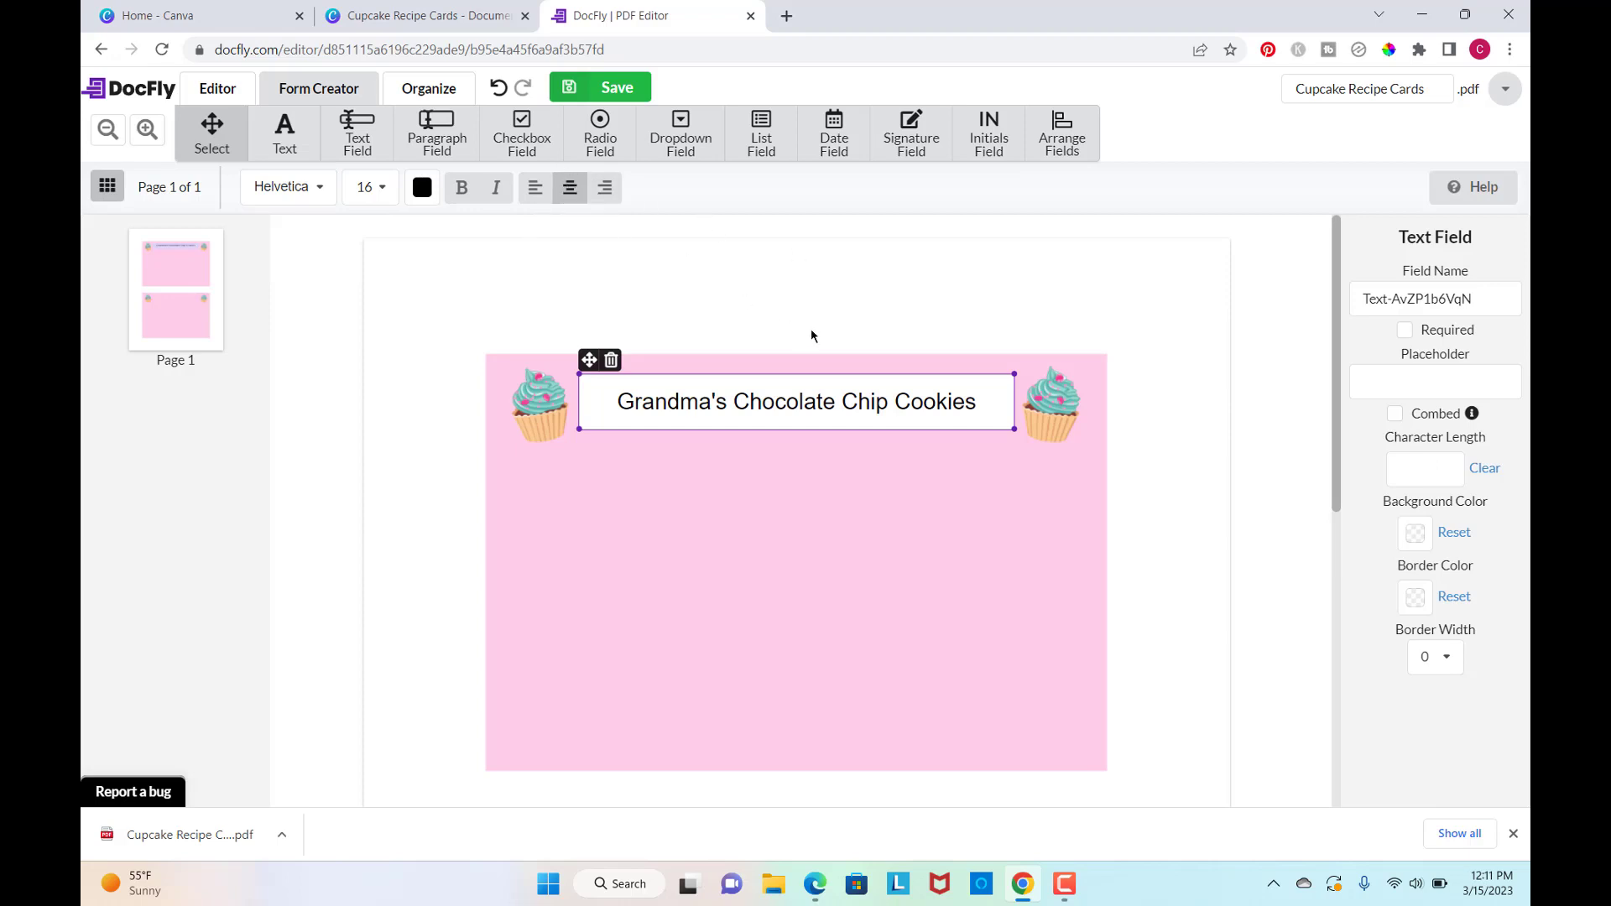
left_click(835, 312)
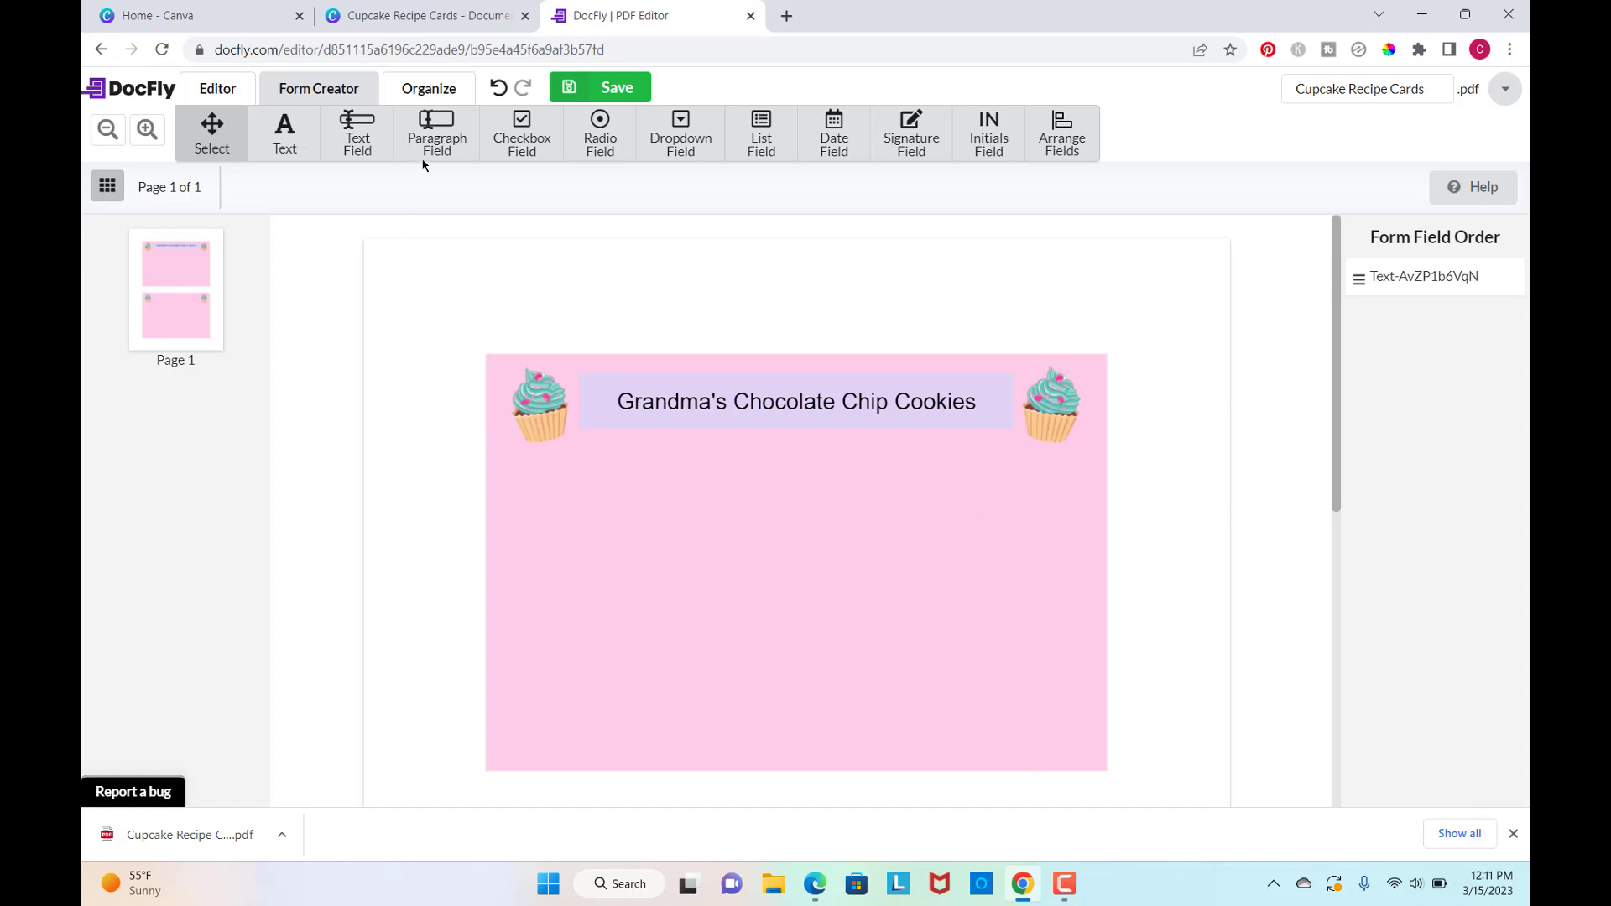
Place a paragraph field below the left cupcake and stretch it across and down the first card.
left_click(439, 131)
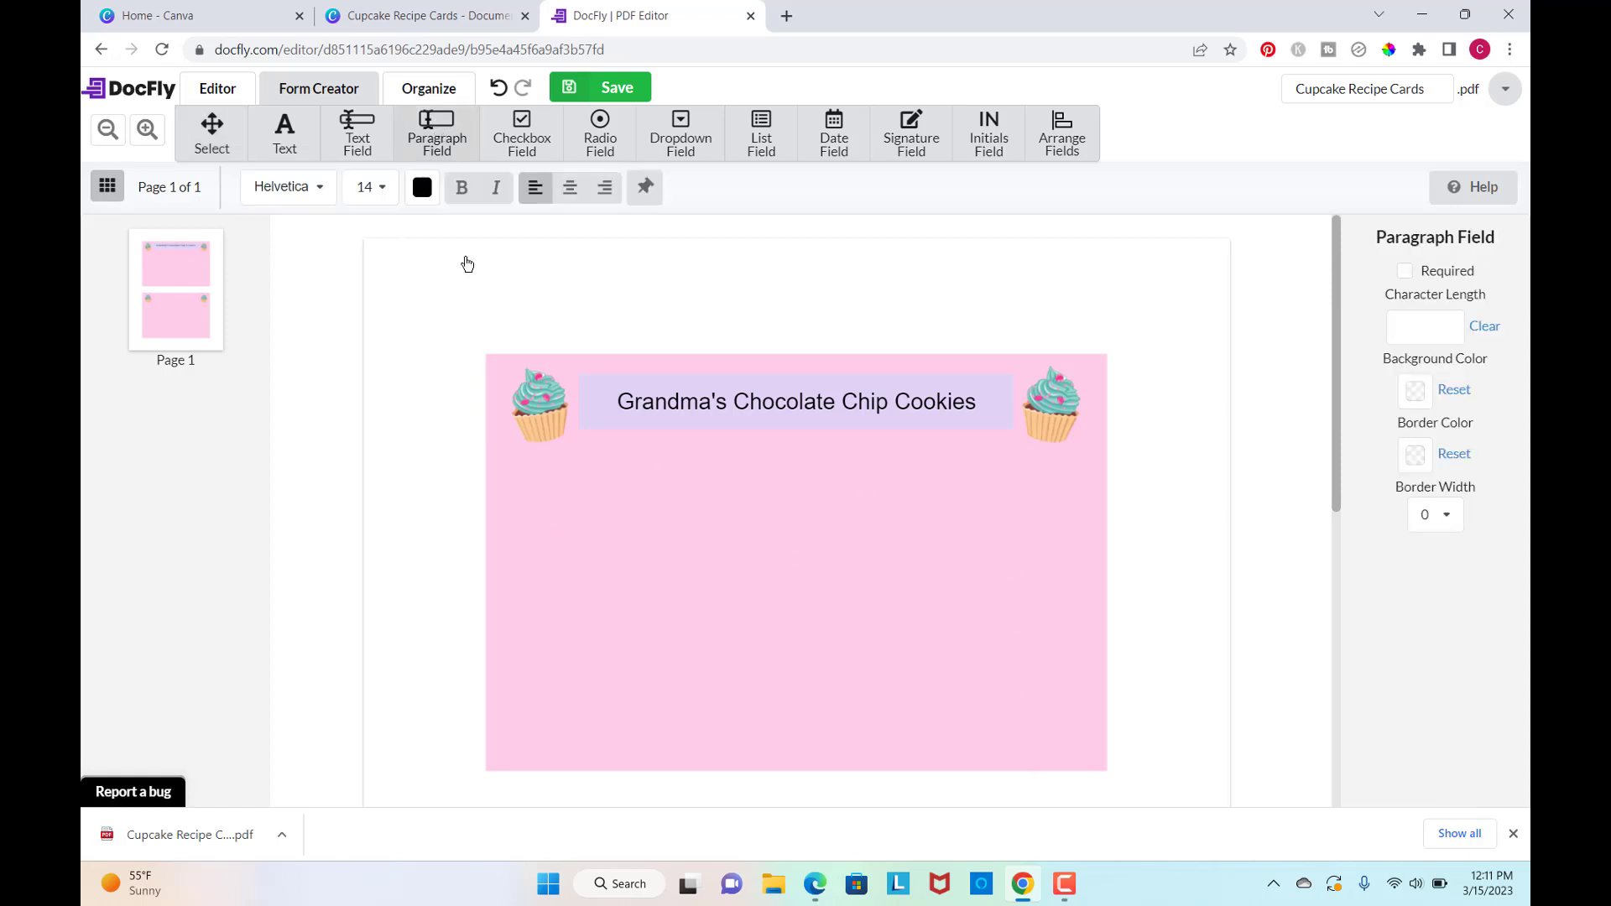
left_click(503, 450)
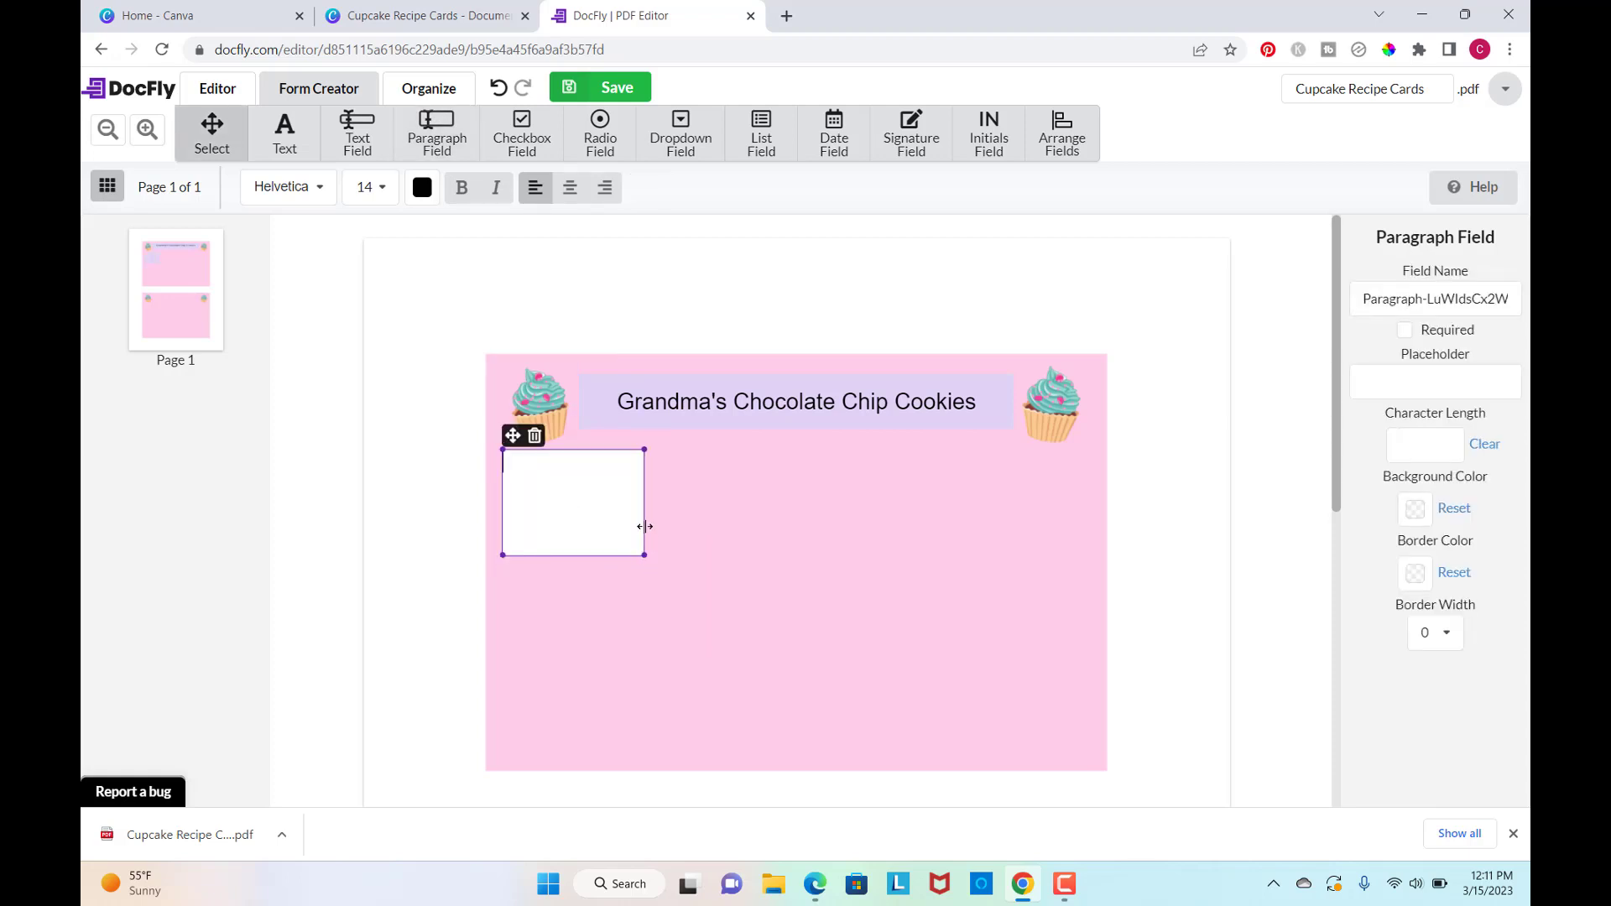
left_click_drag(644, 526, 1086, 544)
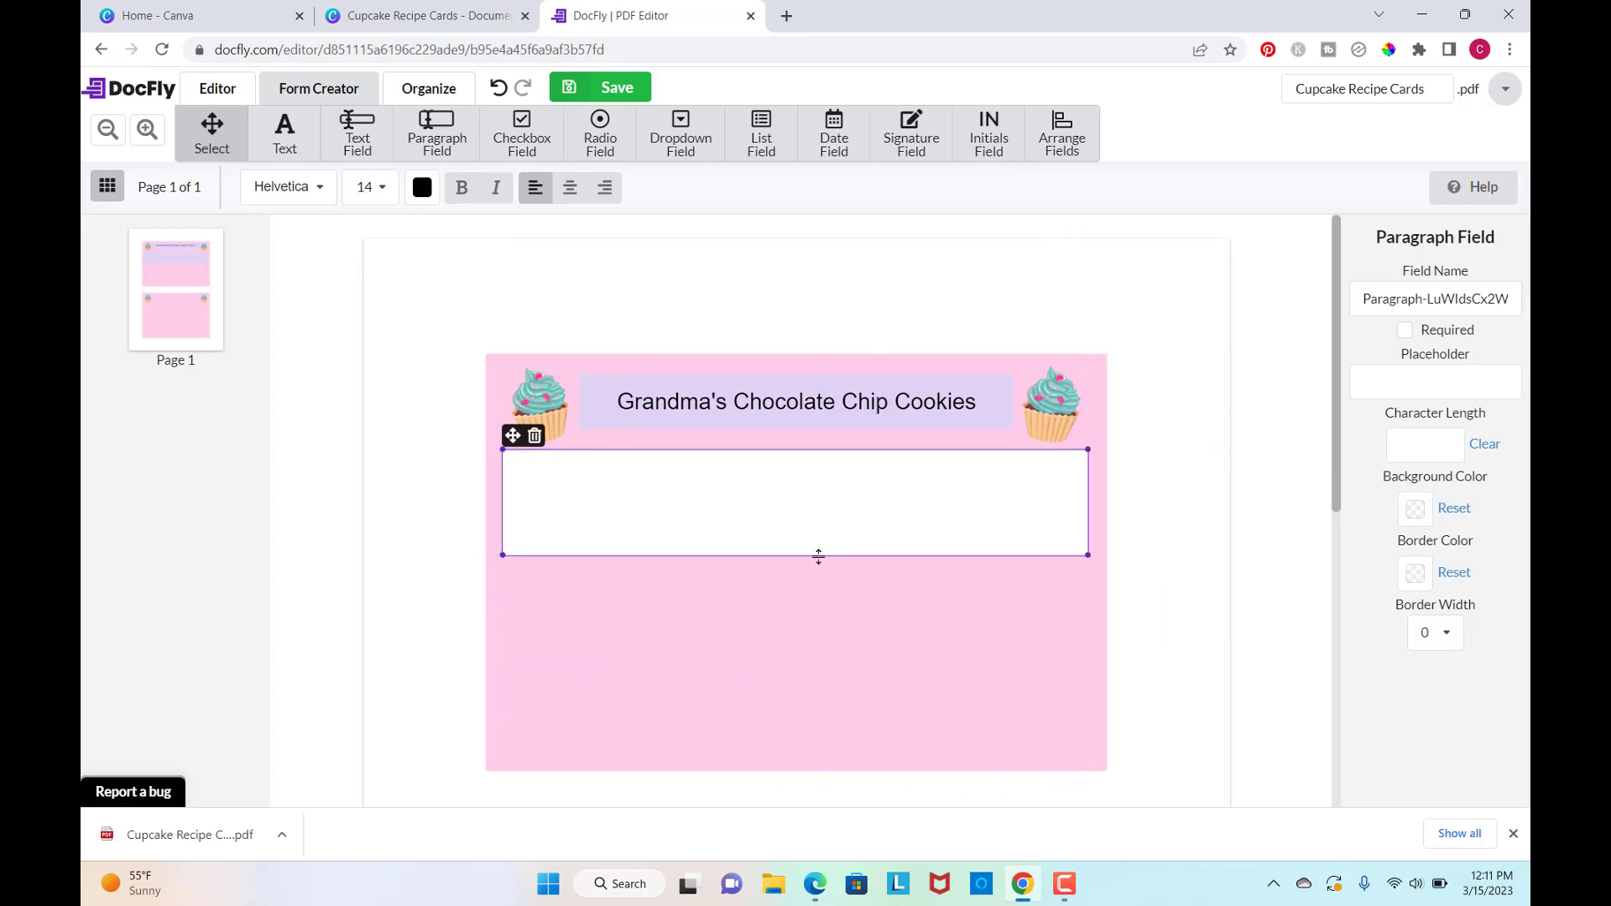
left_click_drag(818, 557, 817, 749)
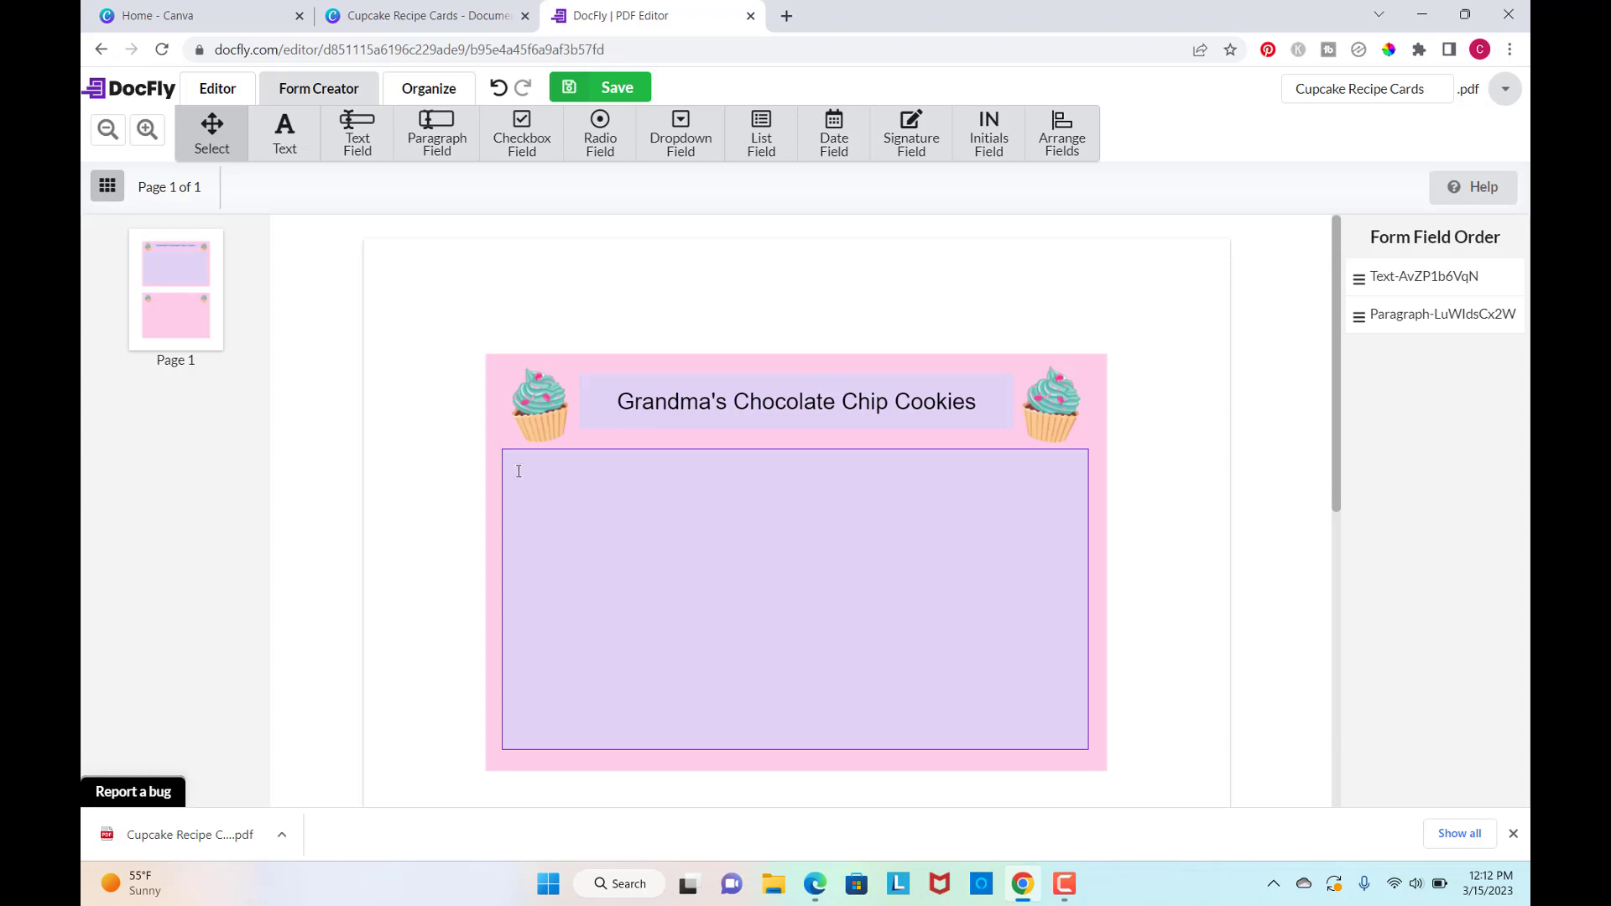
left_click(569, 479)
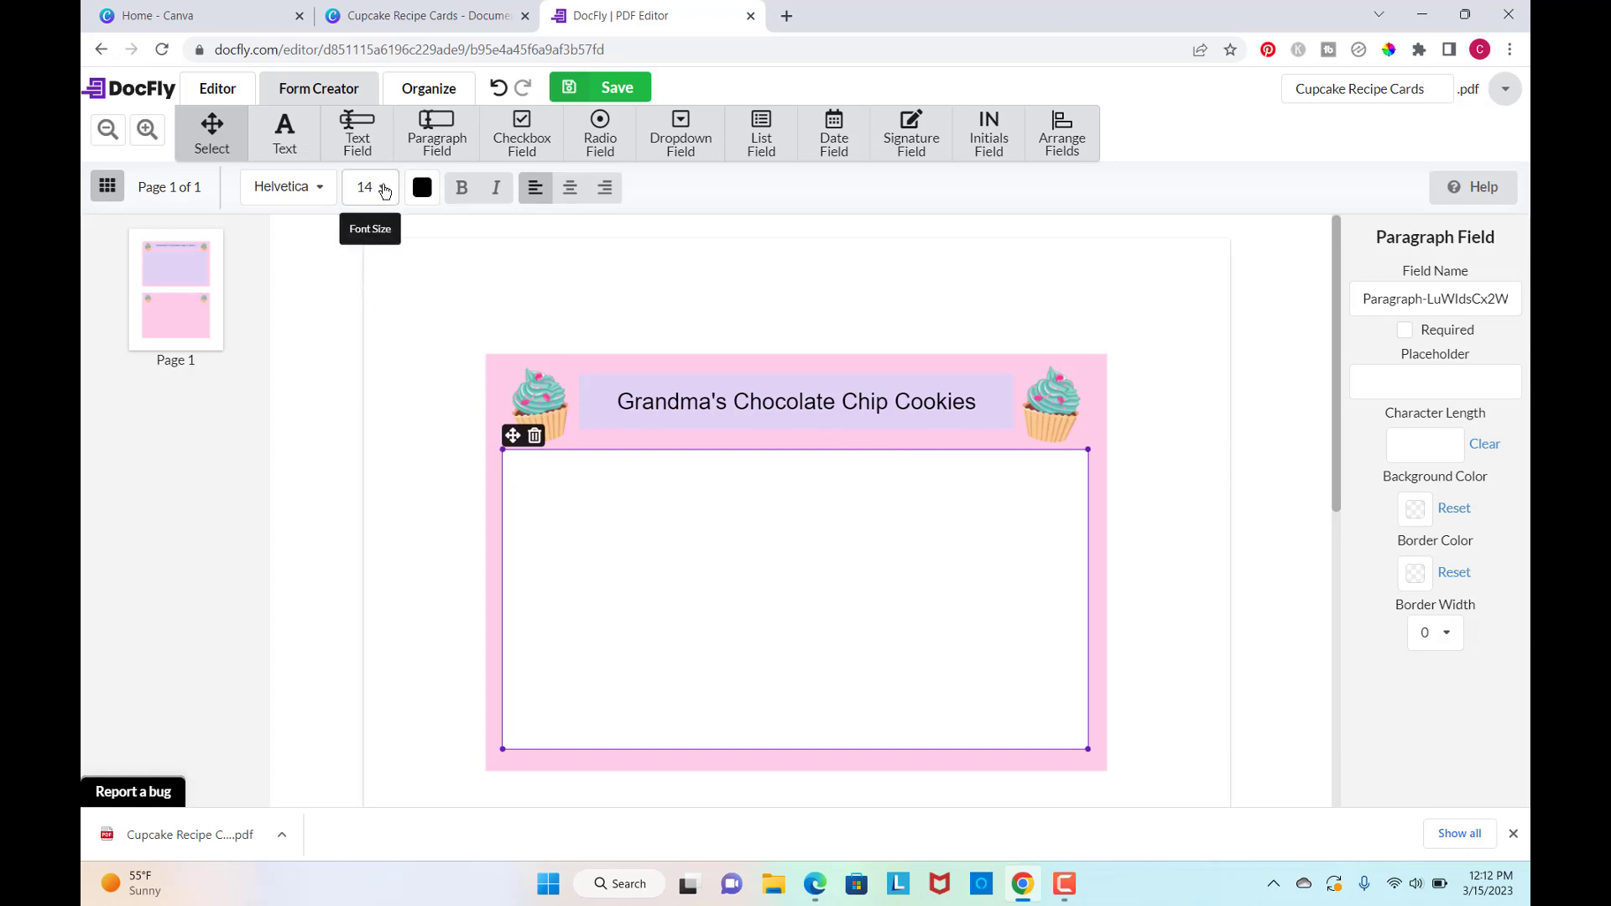
Set the paragraph field to size 12 Helvetica and test it with '1/2 Cup Shortening'.
left_click(525, 467)
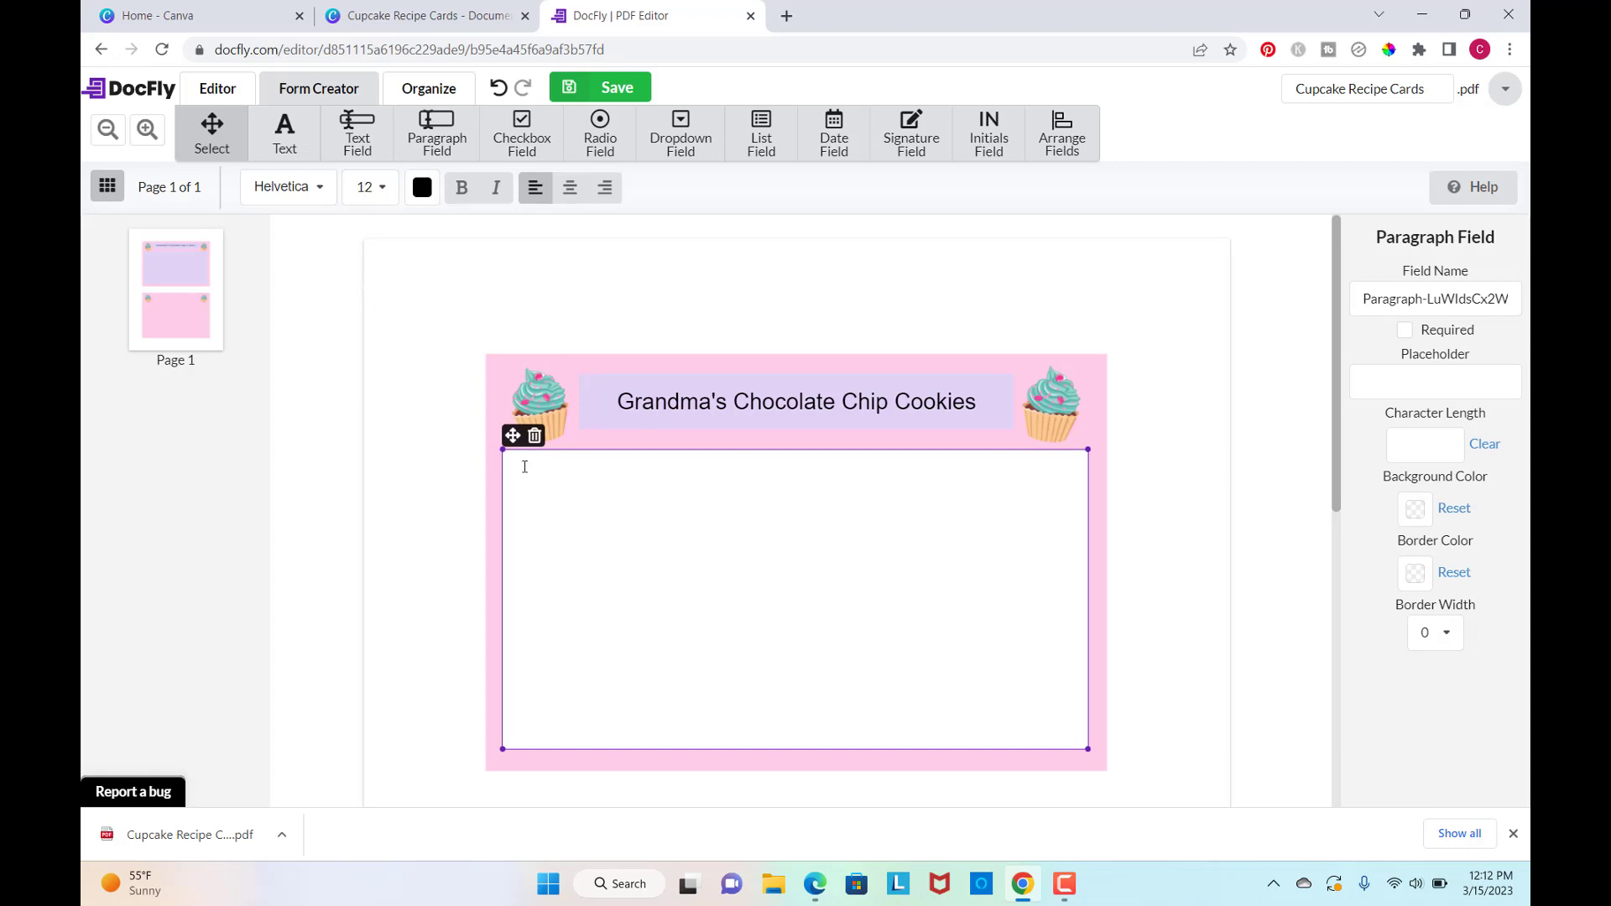
left_click(320, 190)
left_click(503, 260)
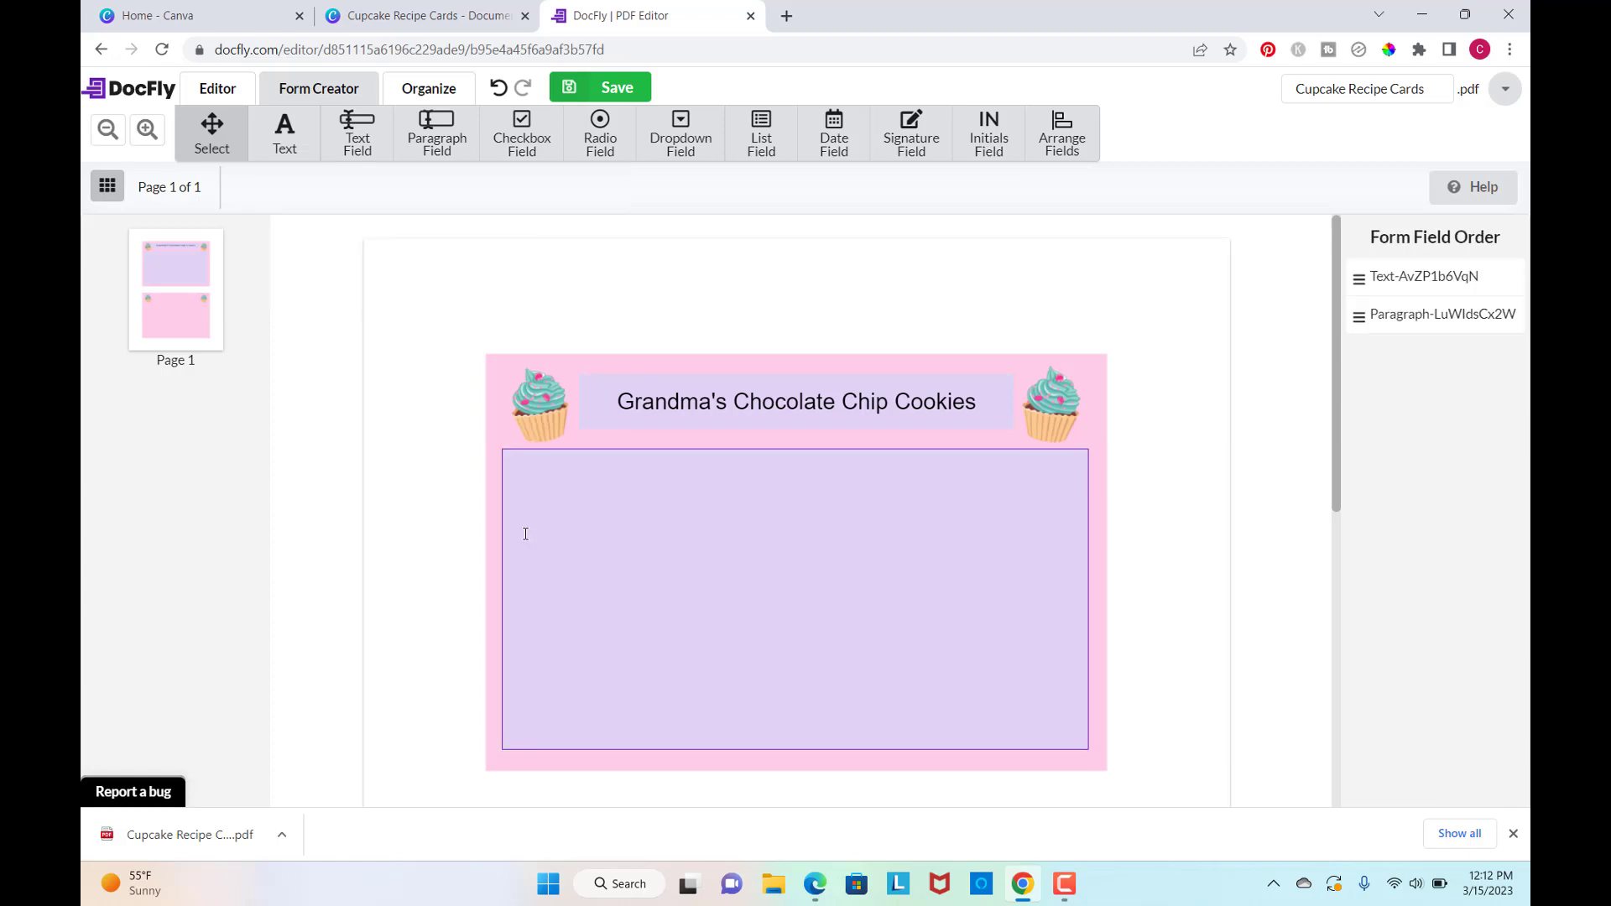
left_click(541, 472)
type("1/2 Cup Shortening")
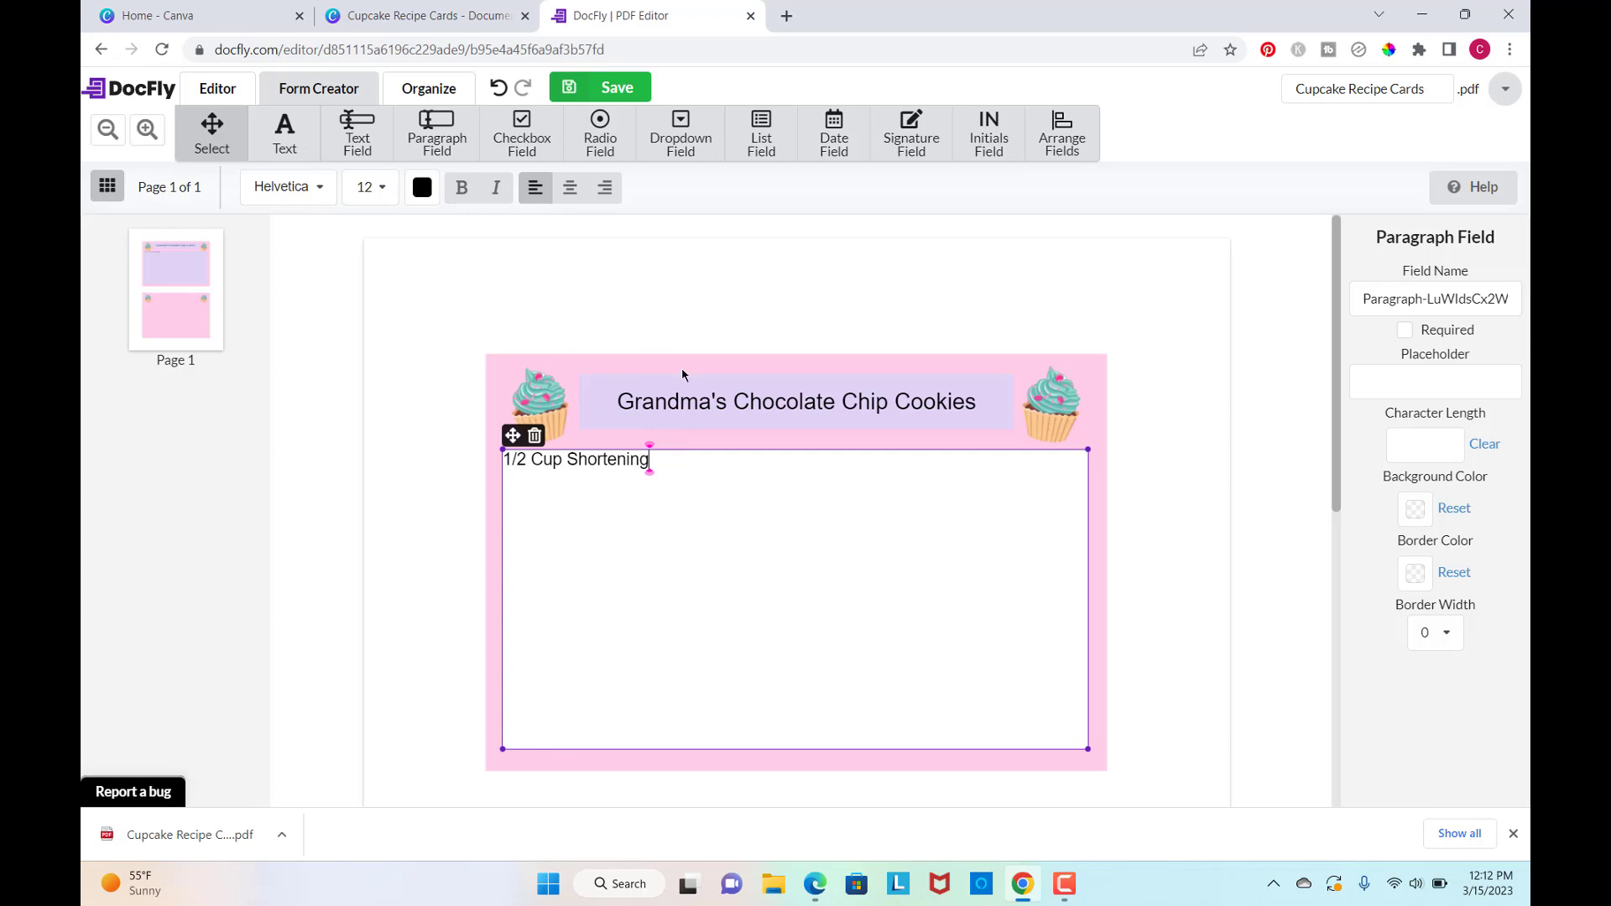
left_click(1145, 581)
scroll(1145, 581, "down", 1)
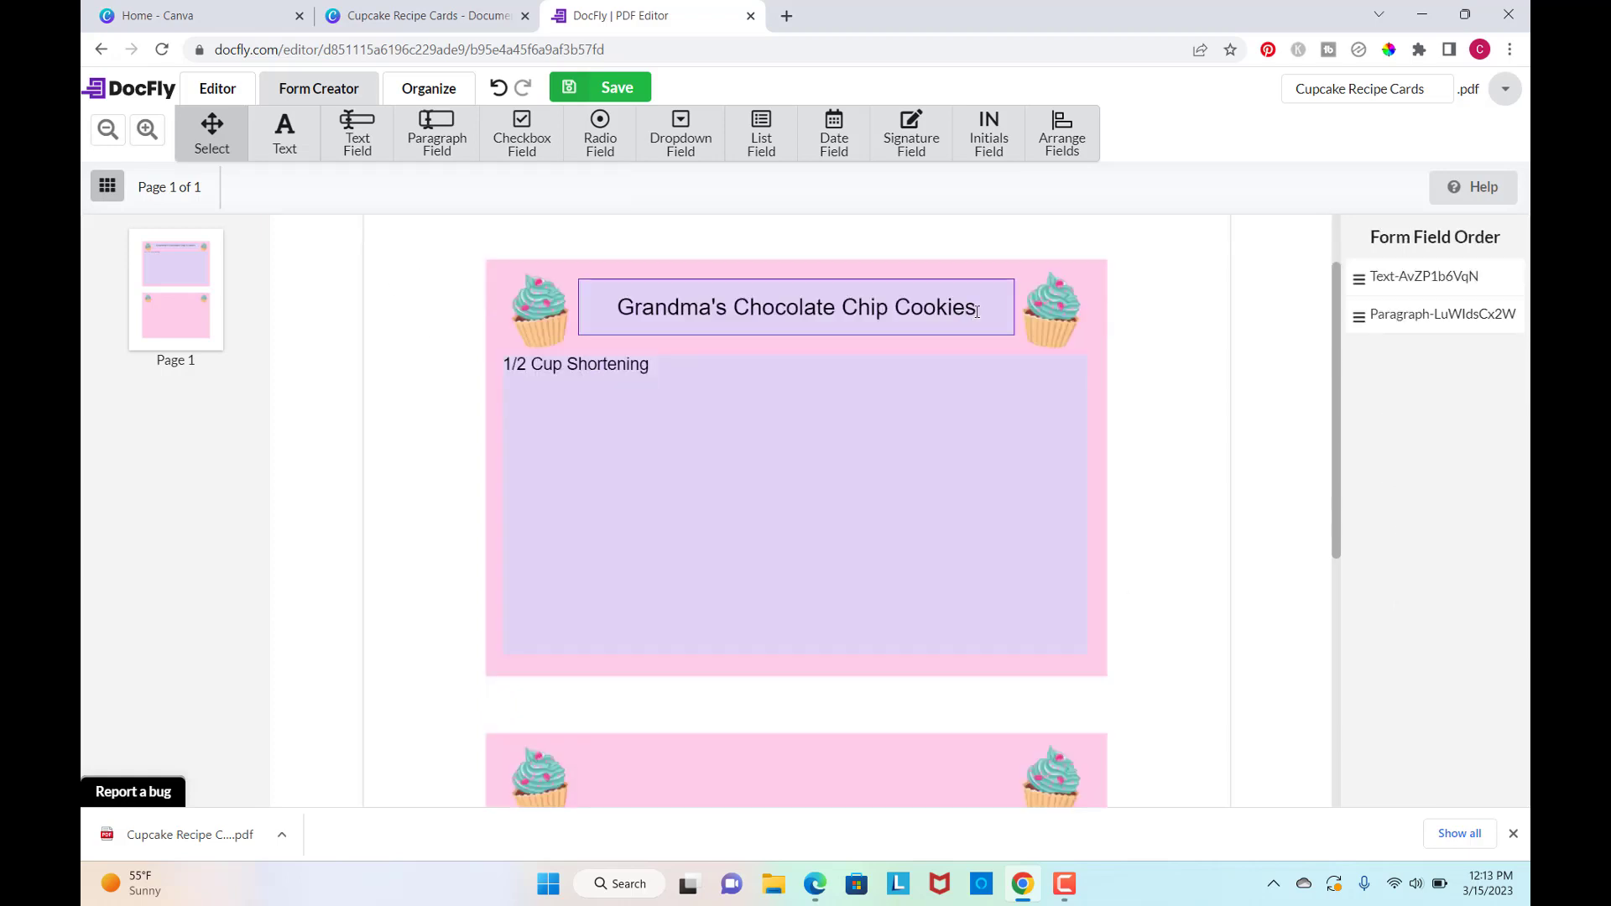
Delete the sample text from the title and paragraph fields, leaving them blank.
triple_click(683, 310)
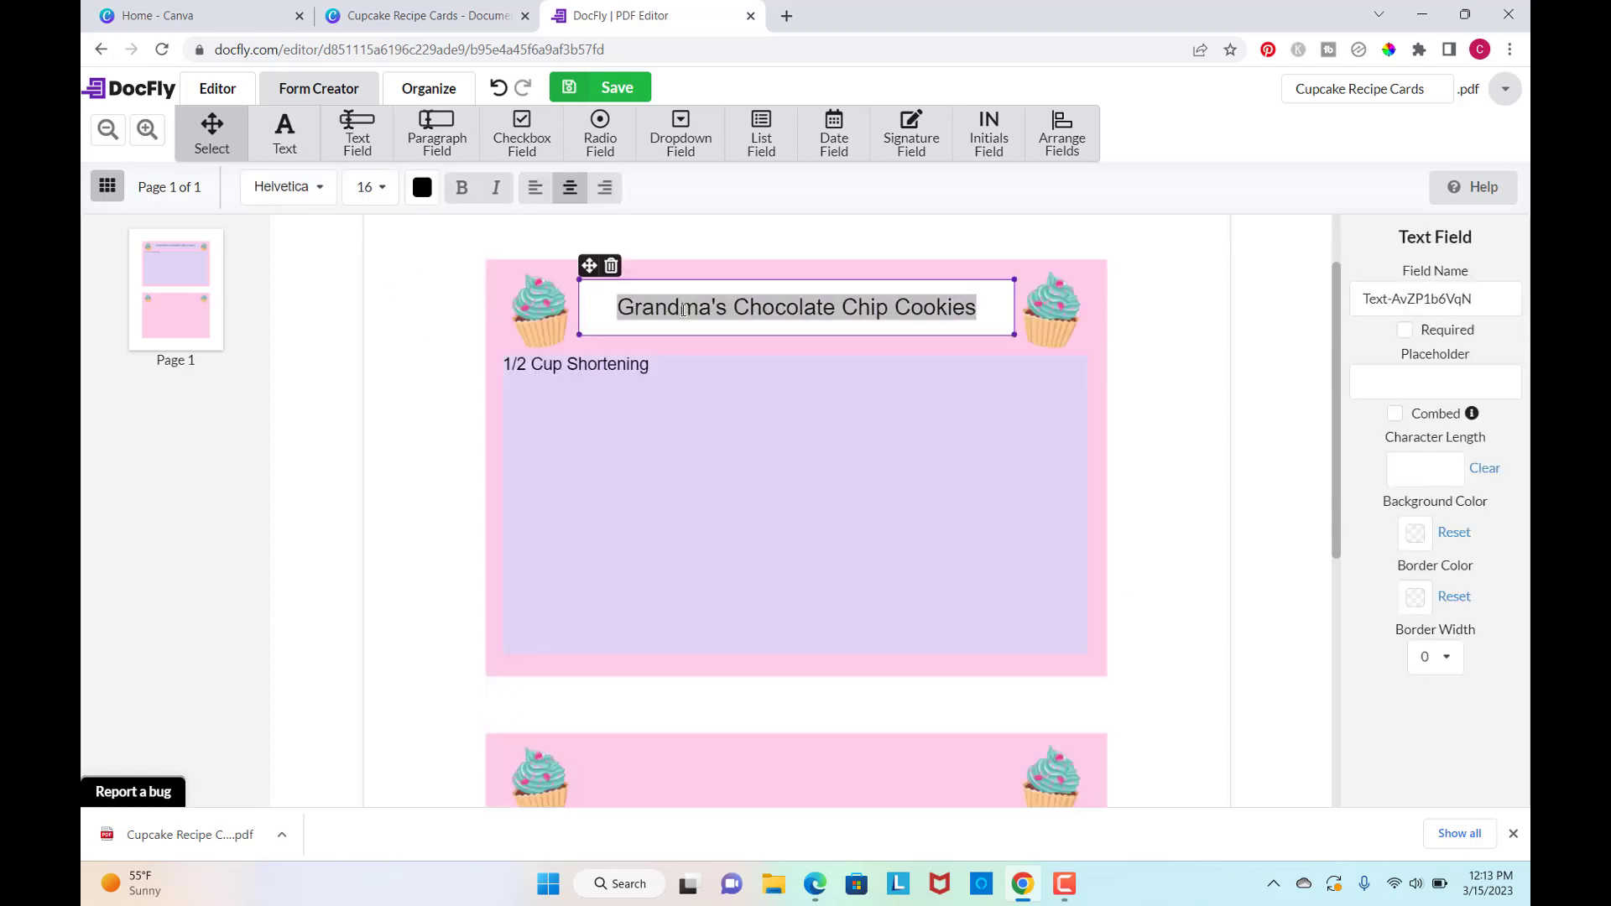
key("BackSpace")
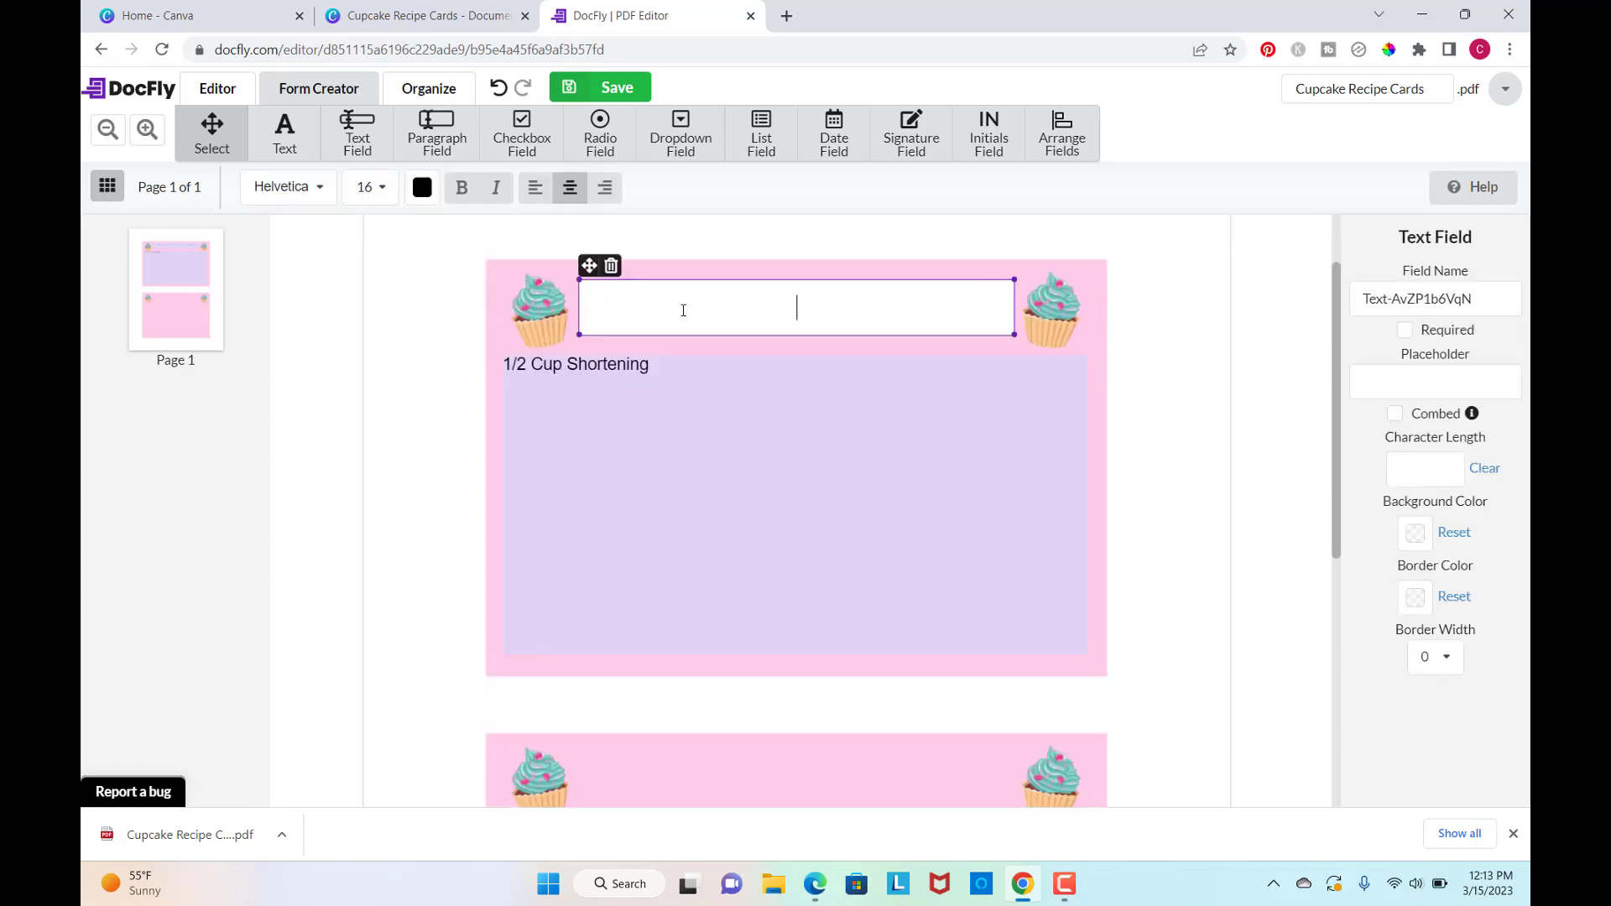
double_click(662, 374)
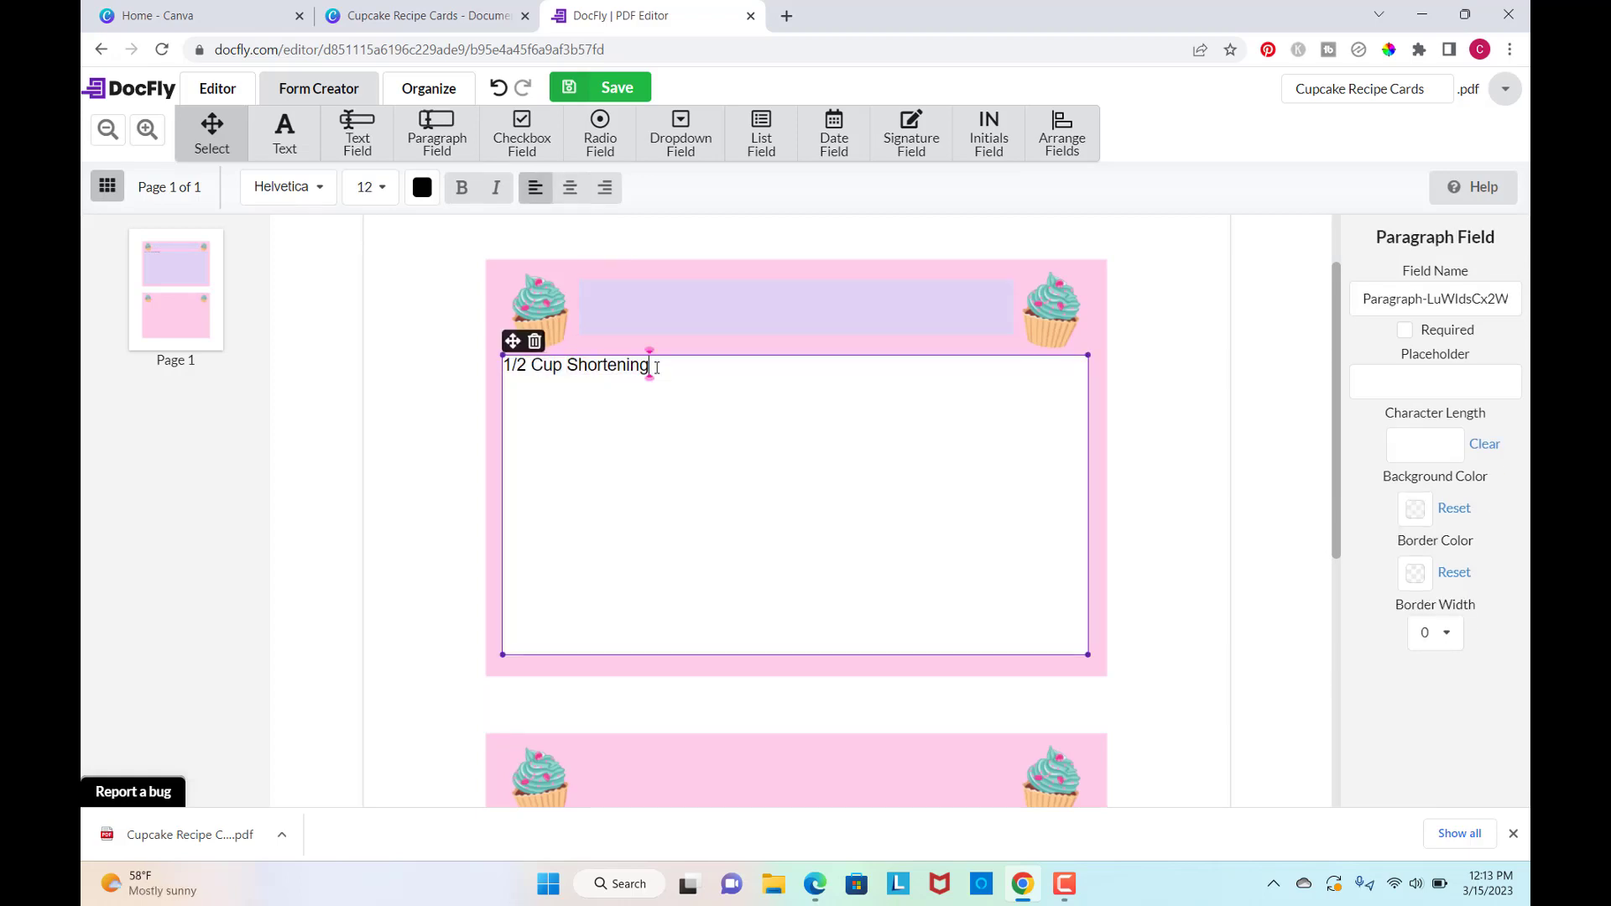
left_click_drag(648, 364, 493, 359)
key("BackSpace")
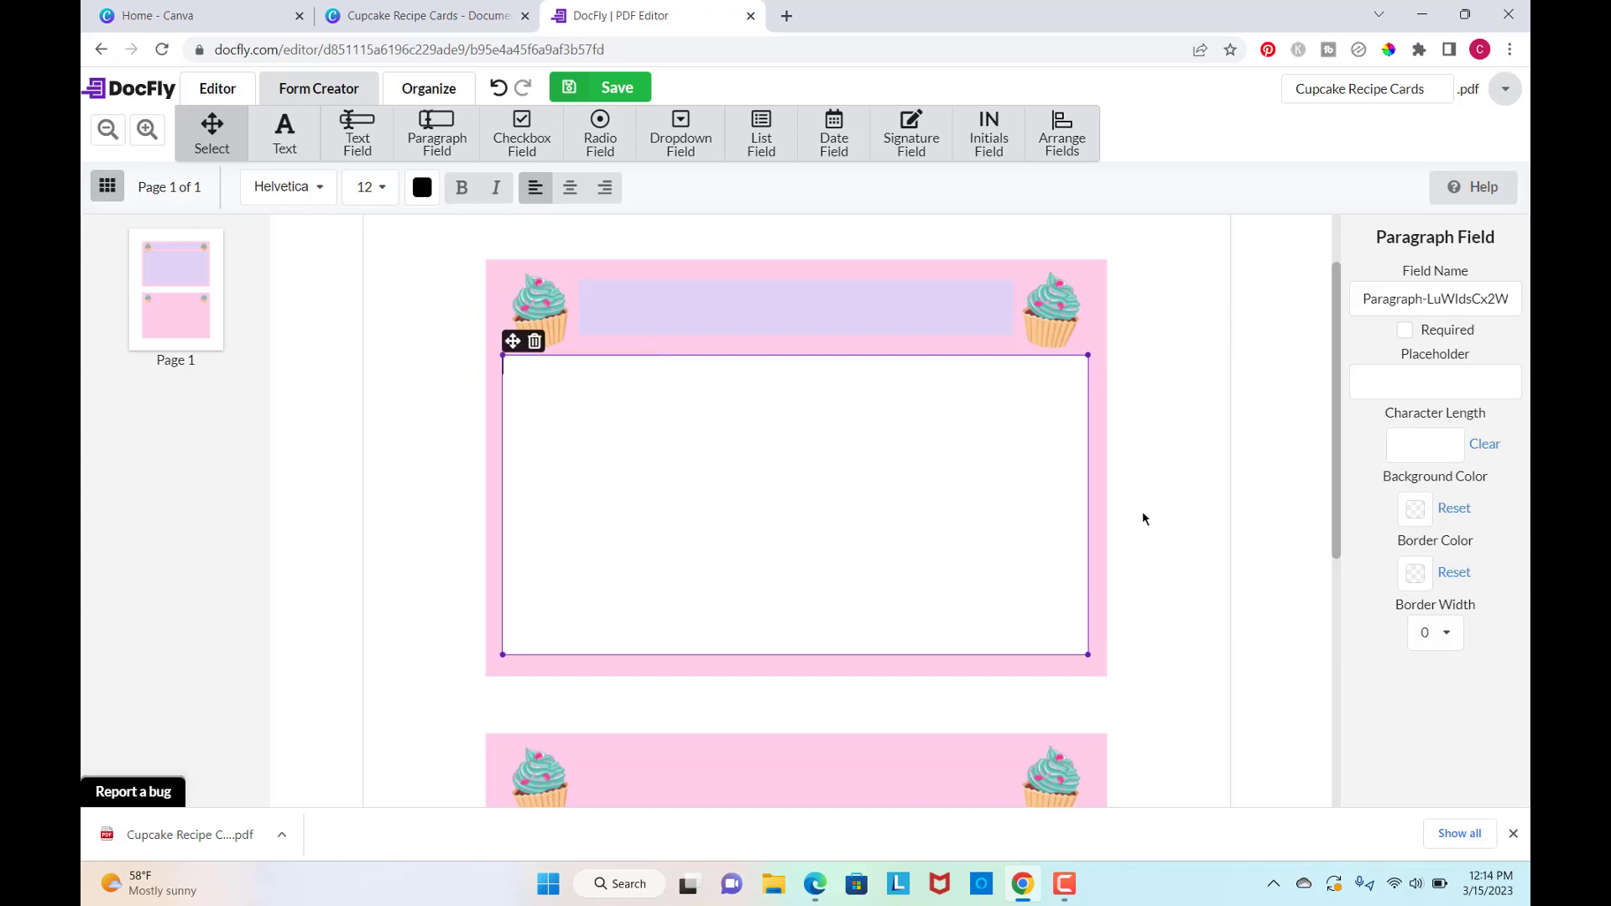
Place a checkbox below the second card's left cupcake, then tick and untick it to test.
scroll(1140, 515, "down", 2)
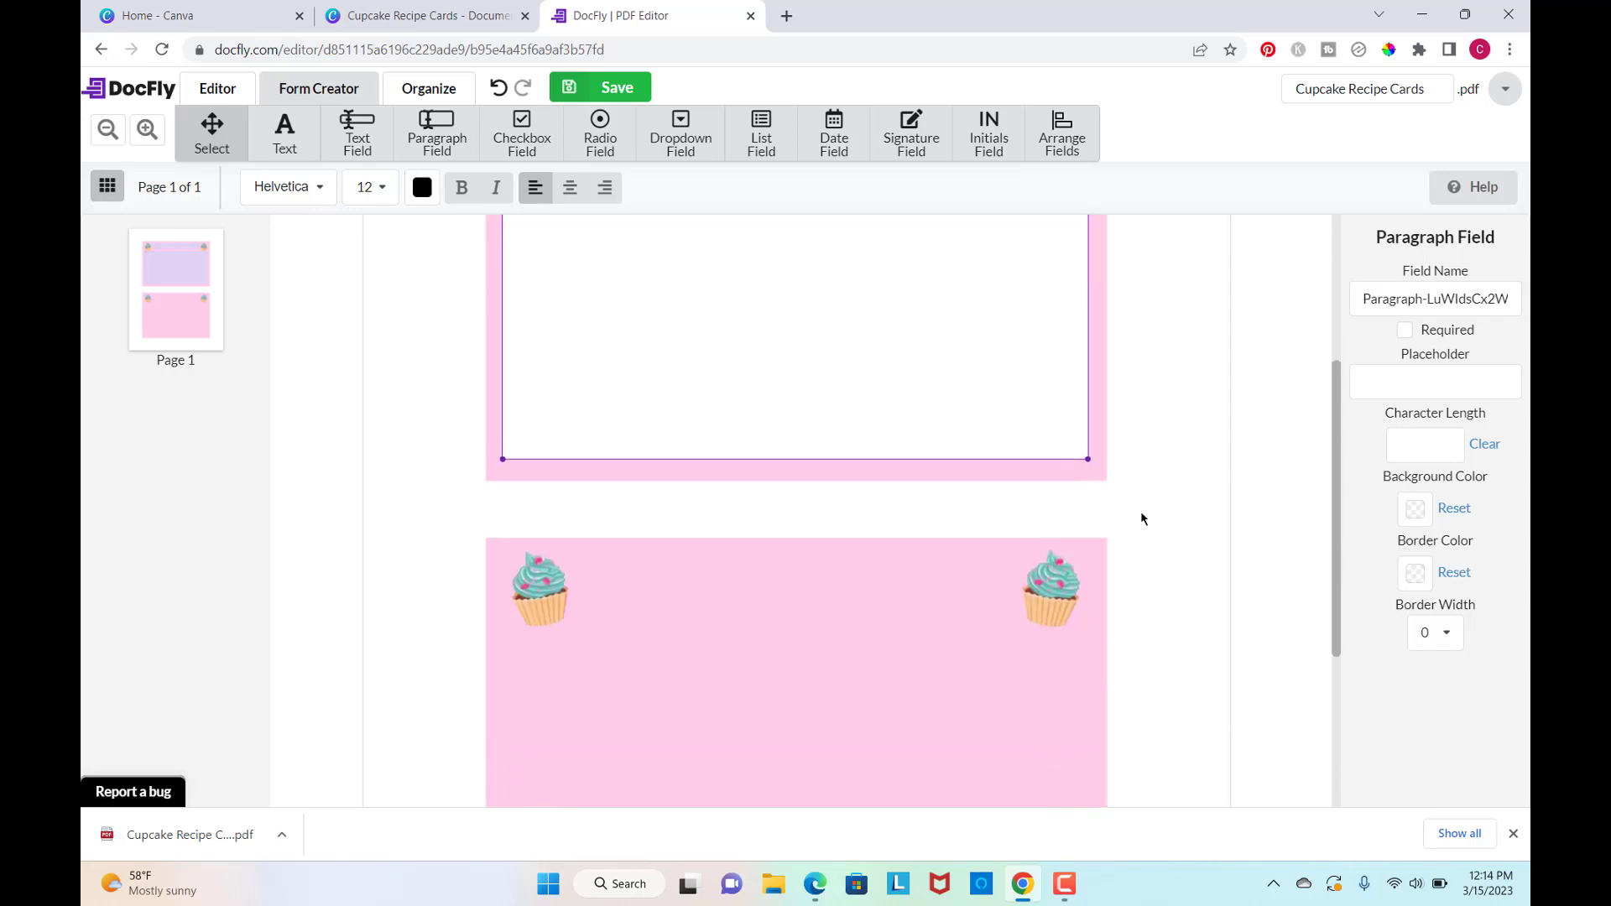
scroll(1141, 518, "down", 2)
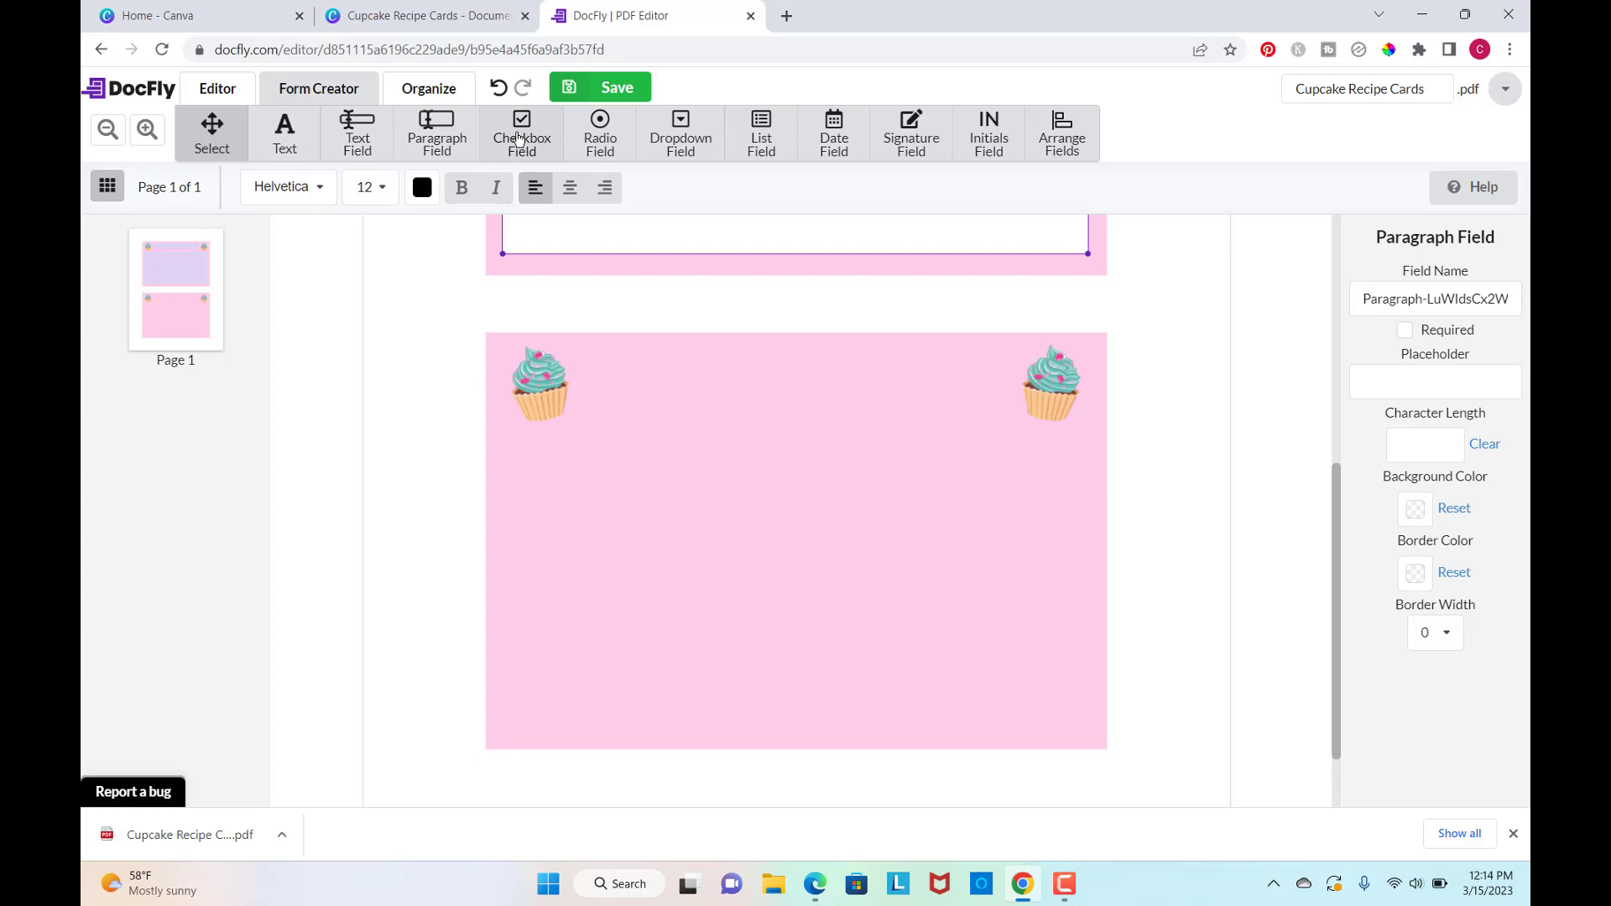
left_click(519, 137)
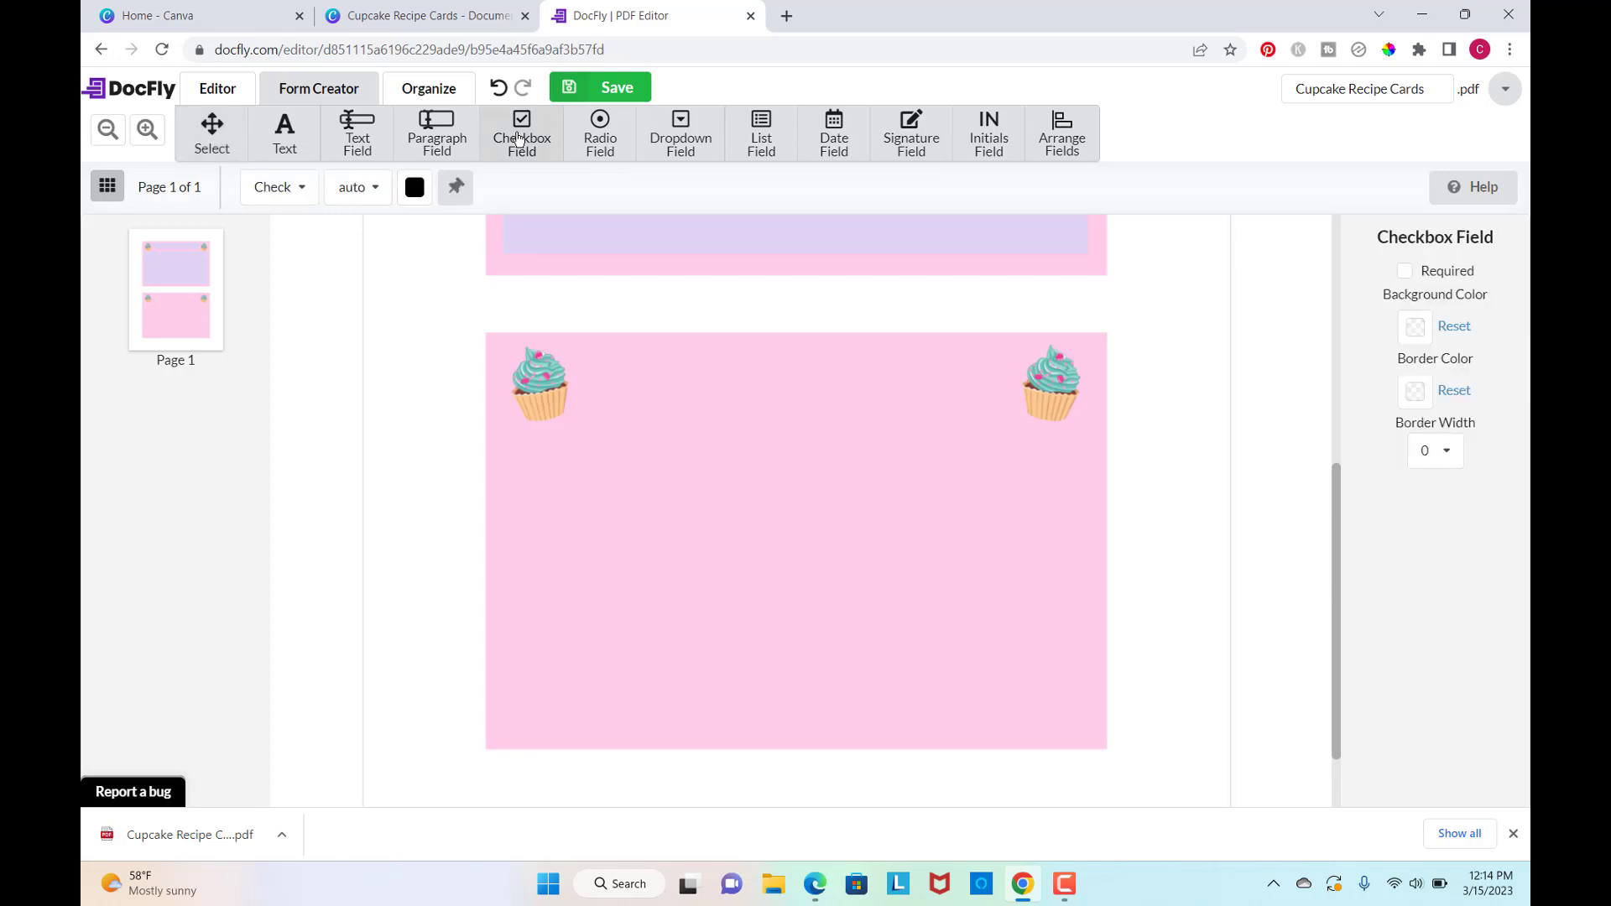
scroll(839, 386, "up", 1)
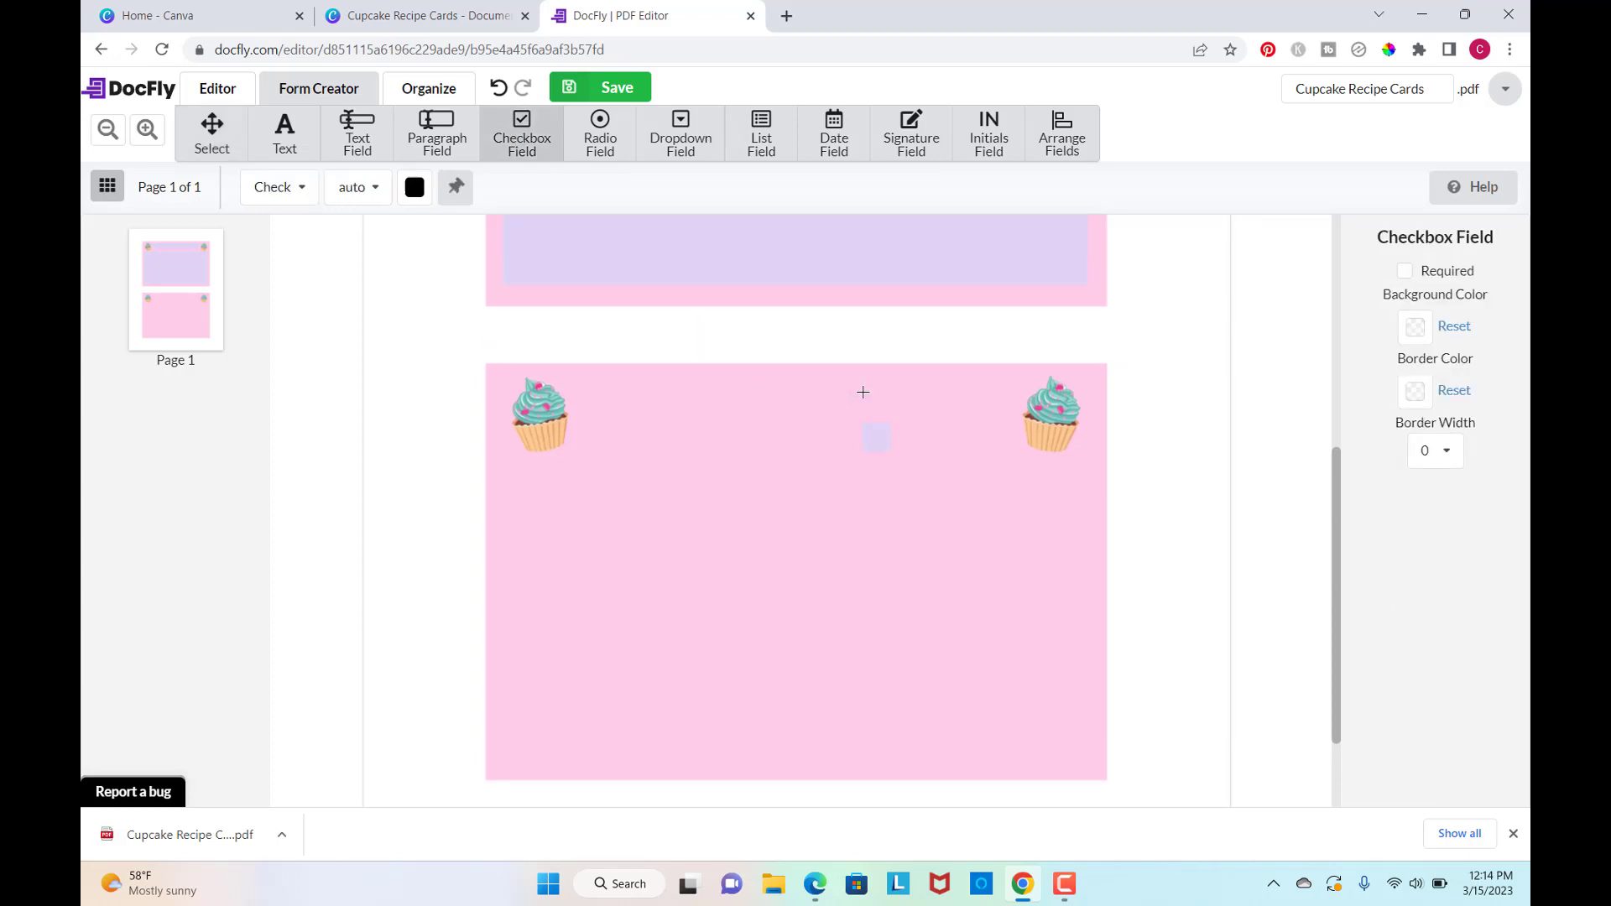
left_click(537, 512)
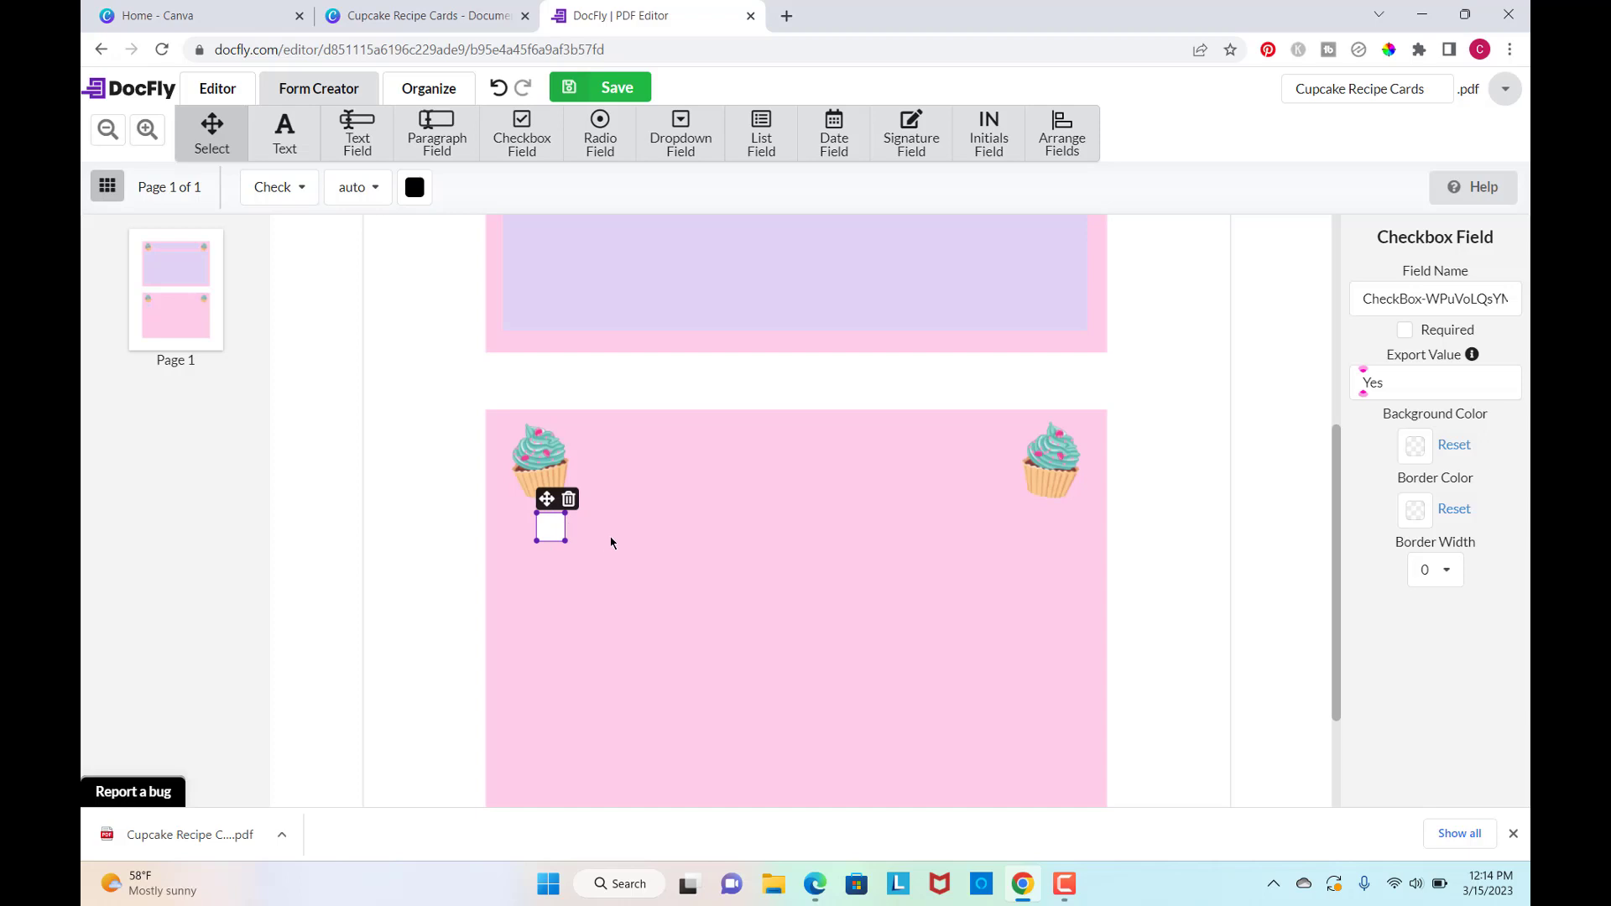
scroll(611, 543, "down", 1)
left_click(552, 438)
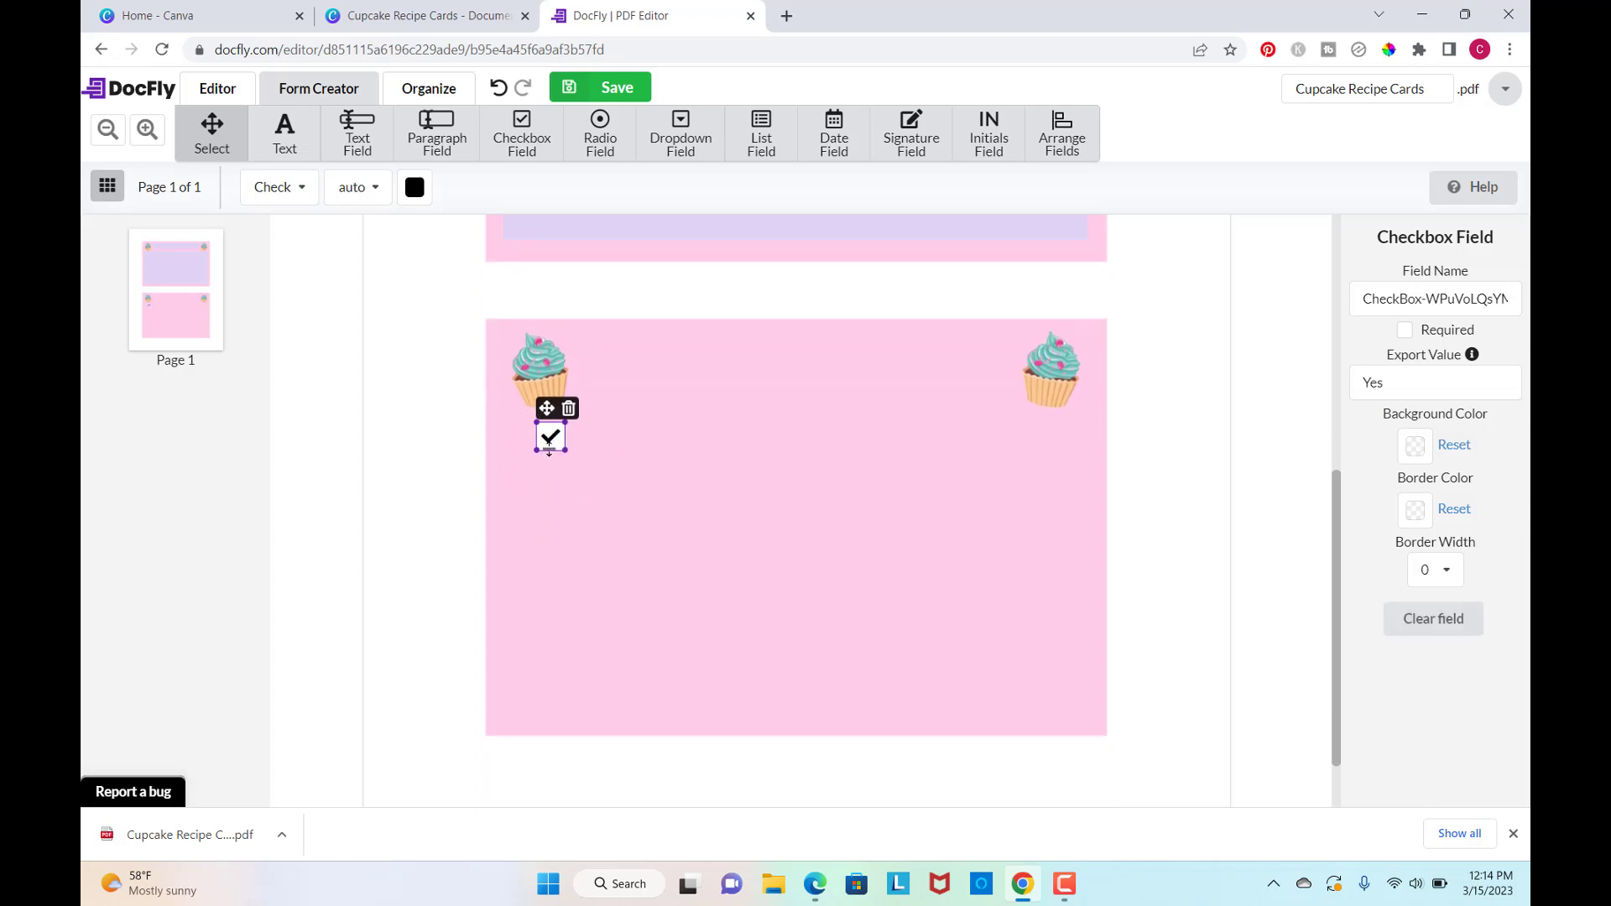
left_click_drag(558, 445, 557, 445)
left_click(550, 437)
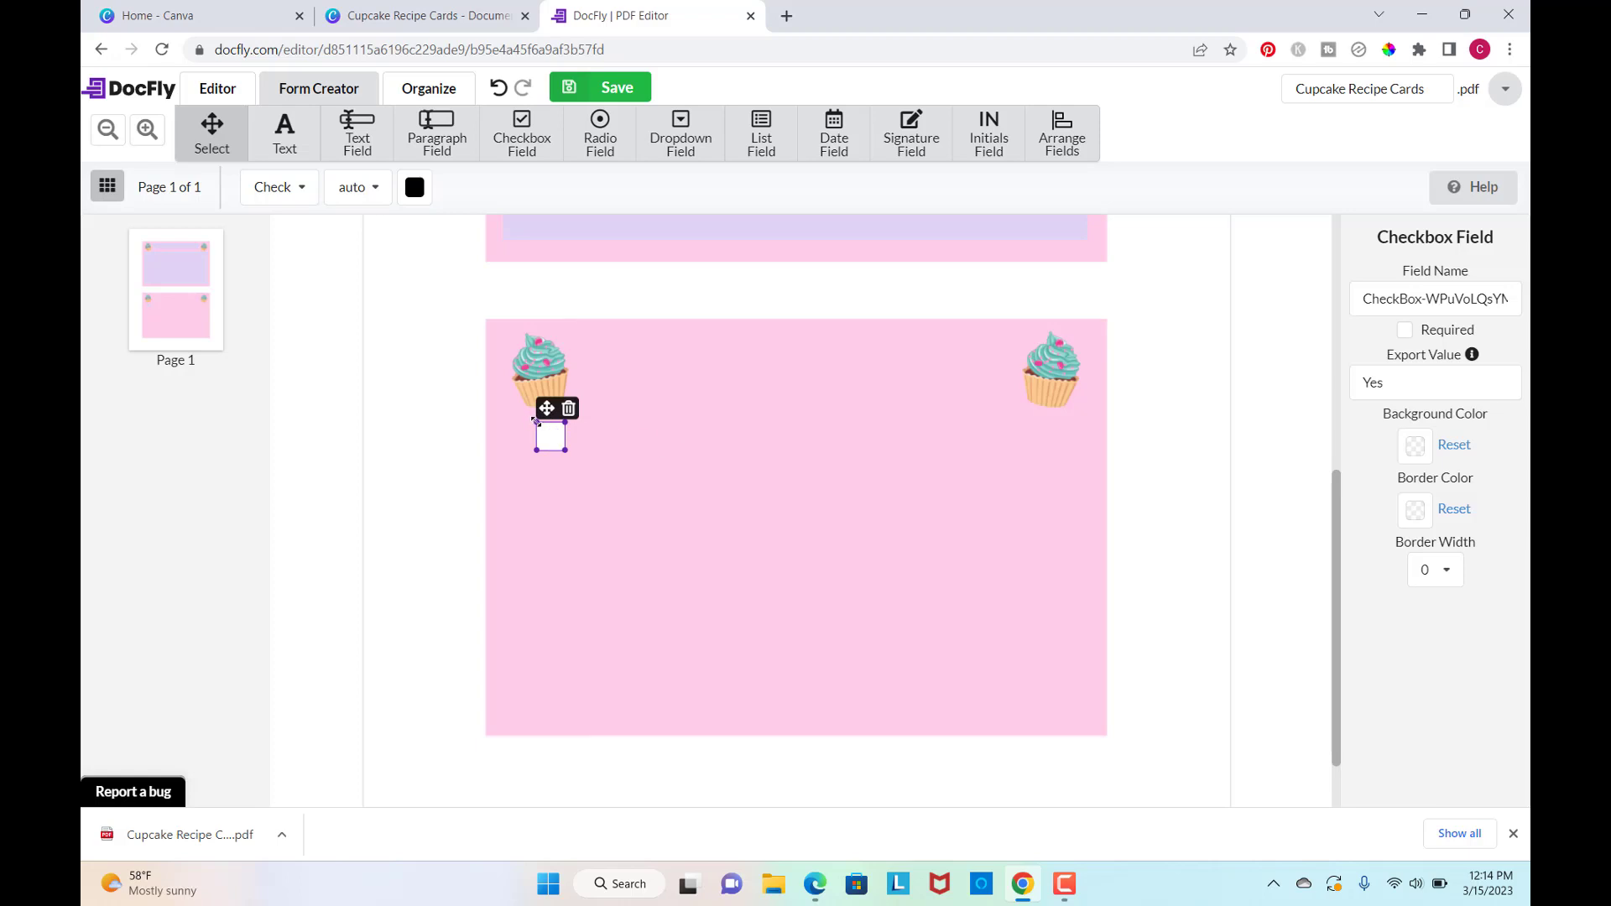
Preview the checkbox with cross, circle, square, star and diamond mark styles.
left_click_drag(535, 421, 537, 427)
left_click(302, 190)
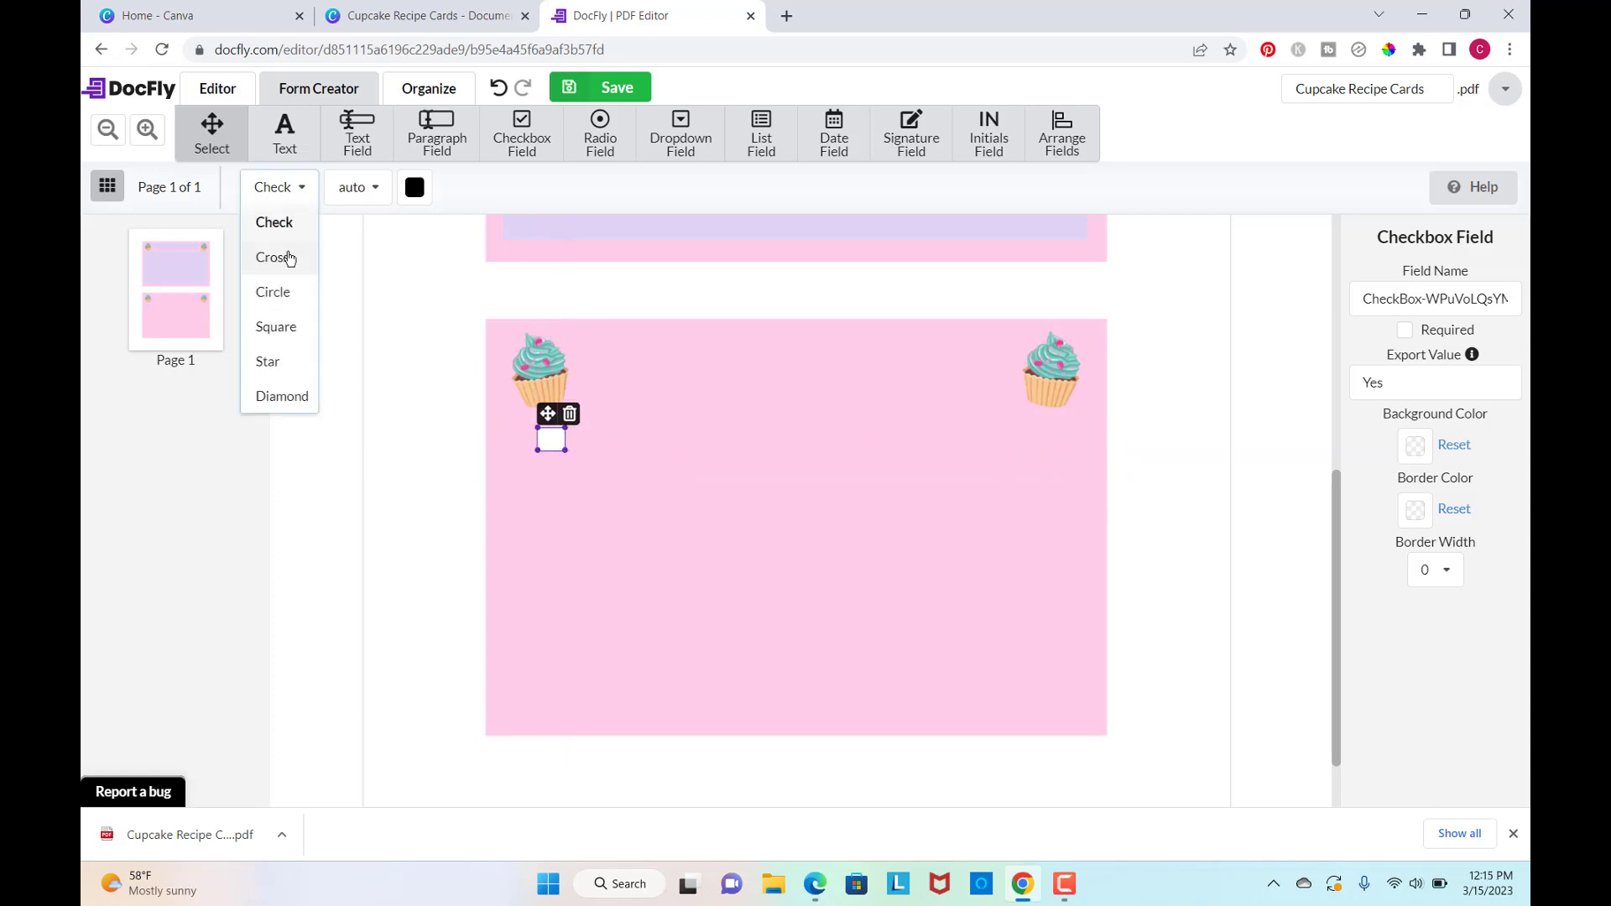
left_click(288, 260)
left_click(554, 443)
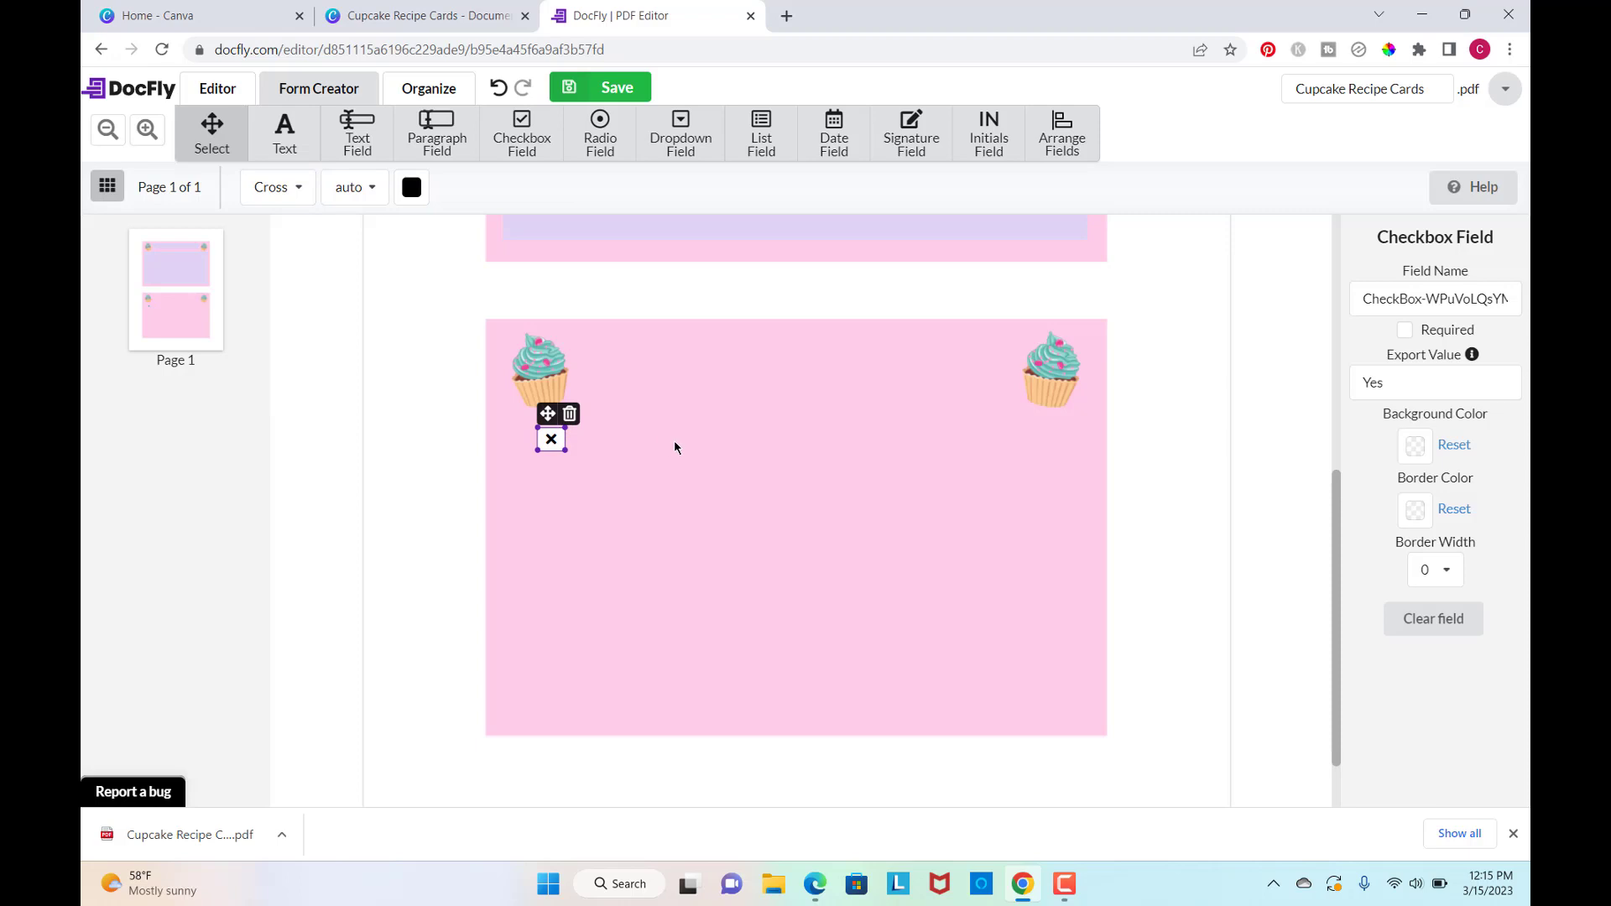
left_click(296, 189)
left_click(273, 294)
left_click(277, 187)
left_click(276, 327)
left_click(273, 186)
left_click(270, 361)
left_click(268, 186)
left_click(284, 399)
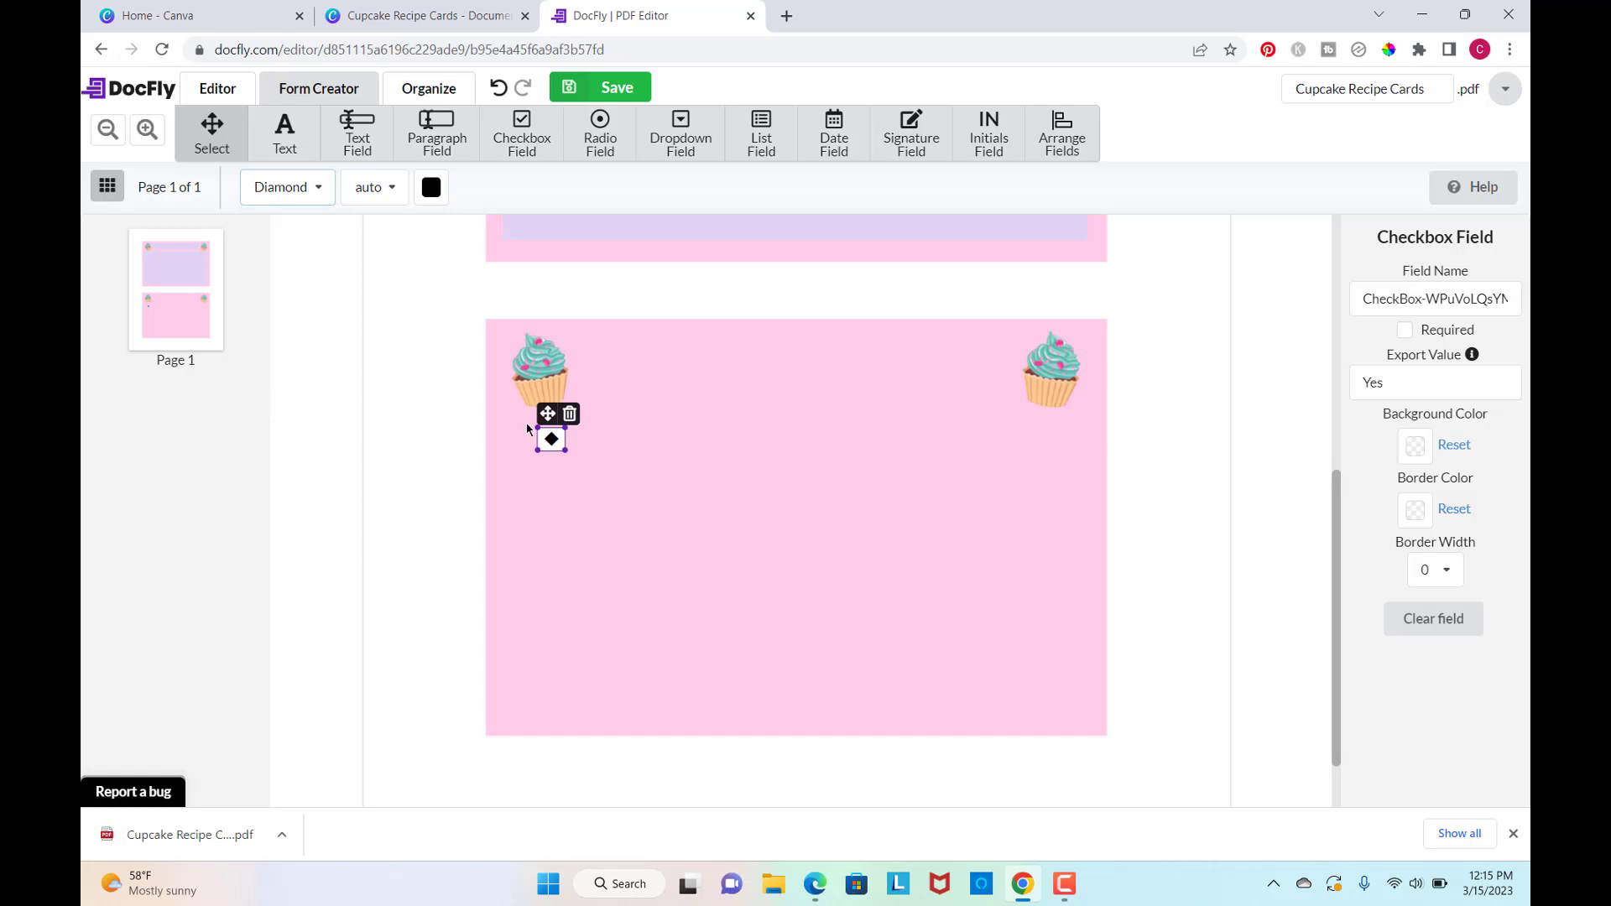
Set the checkbox mark back to Check style with size 14.
left_click(320, 187)
left_click(277, 222)
left_click(364, 186)
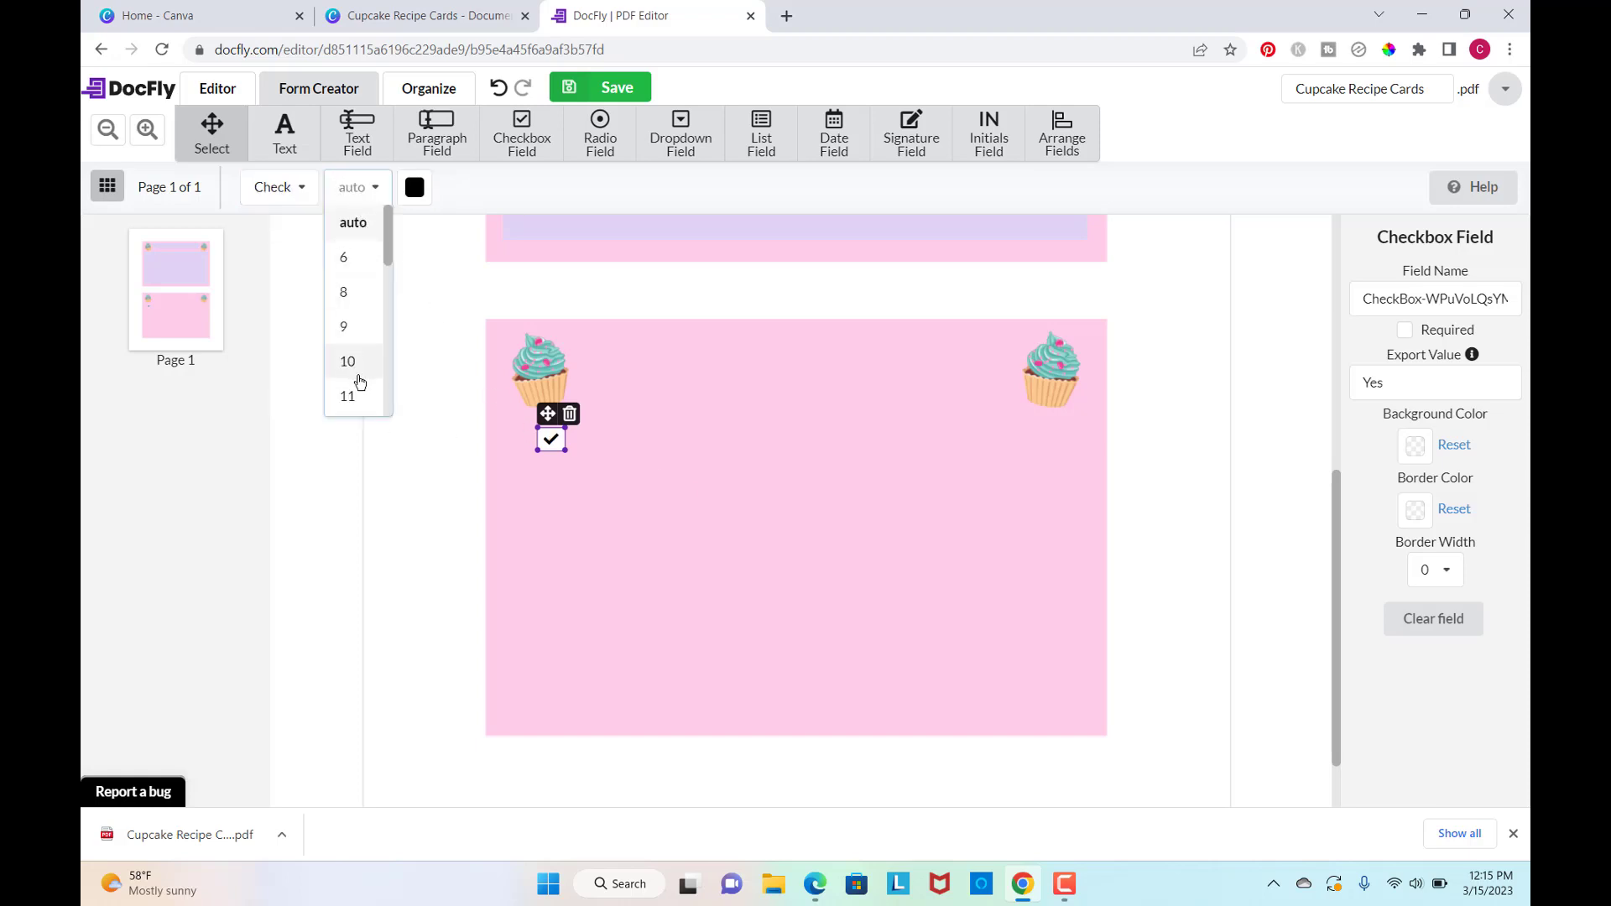
scroll(360, 387, "down", 1)
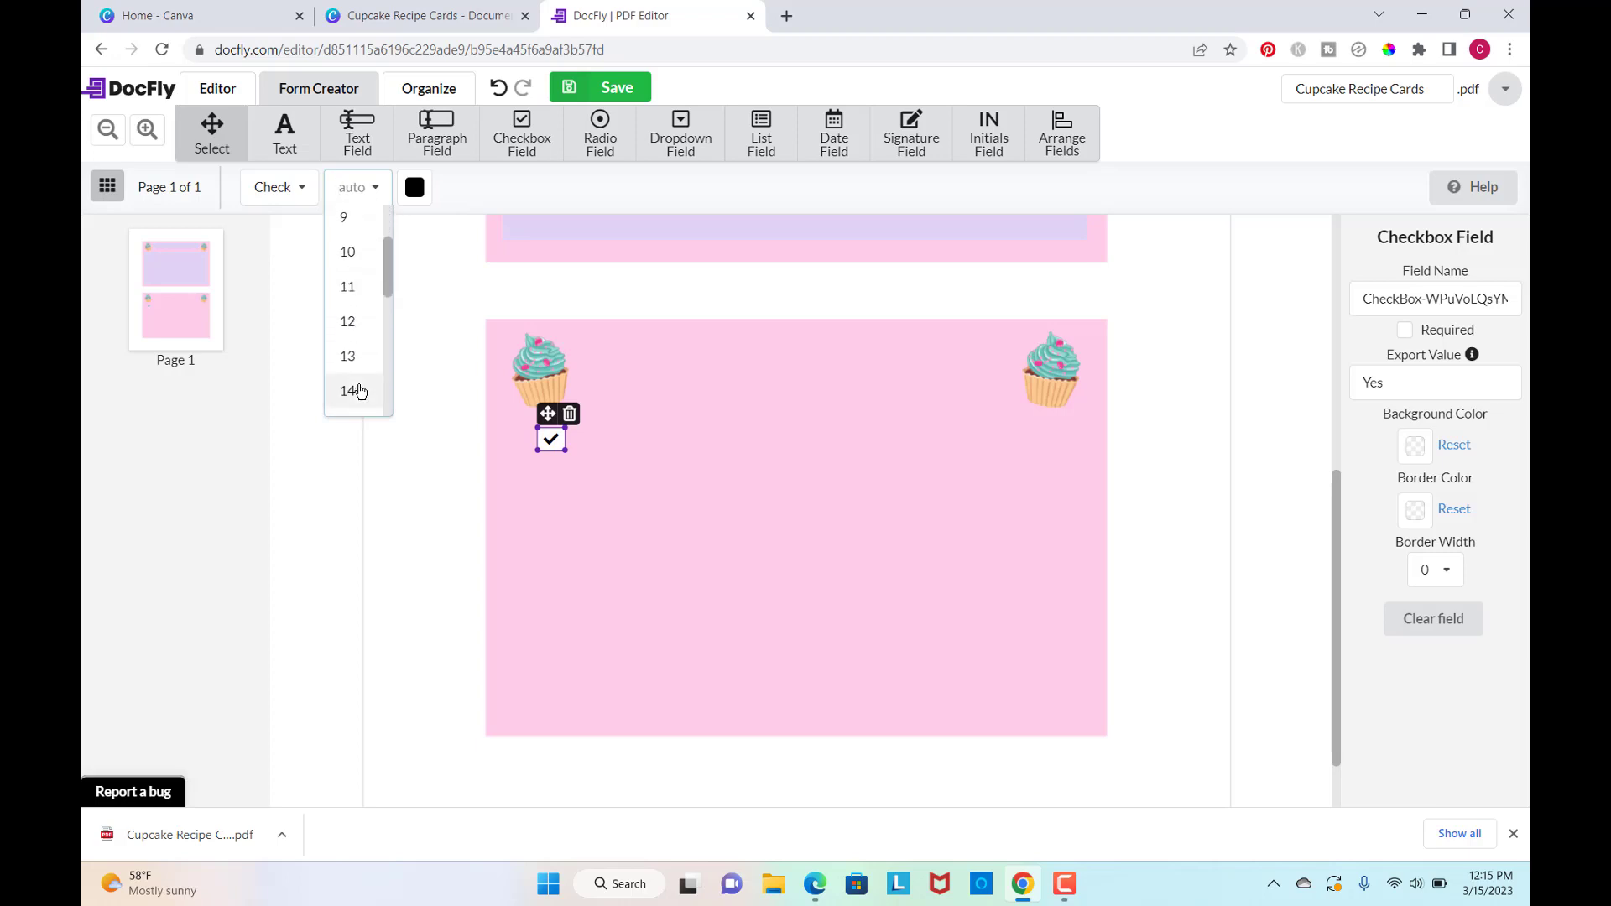
left_click(347, 392)
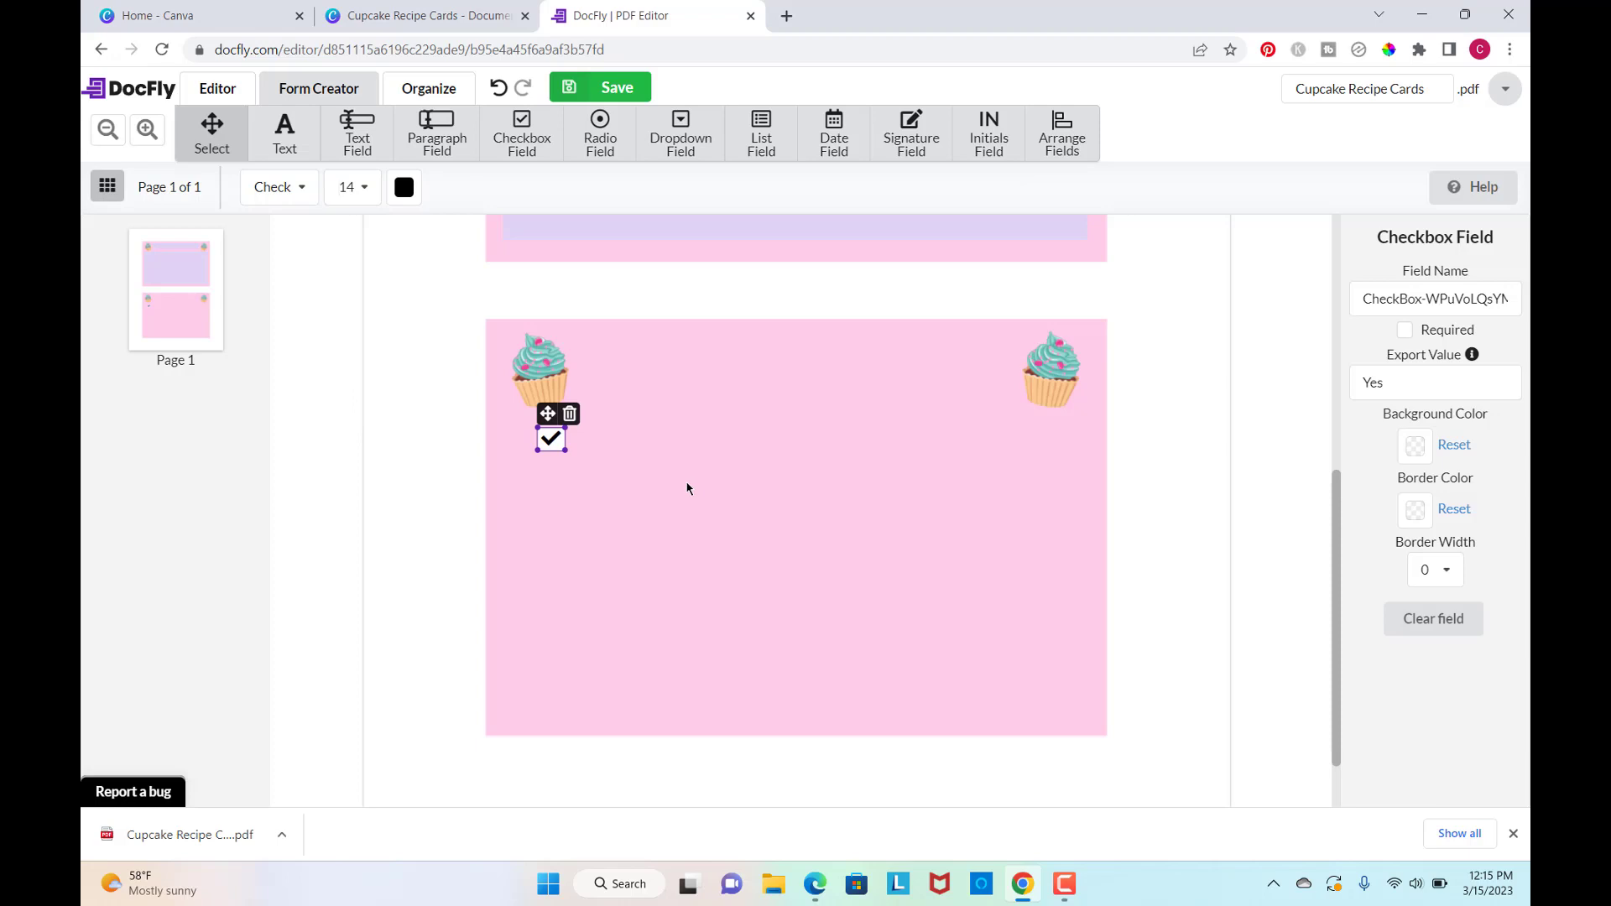
left_click(633, 450)
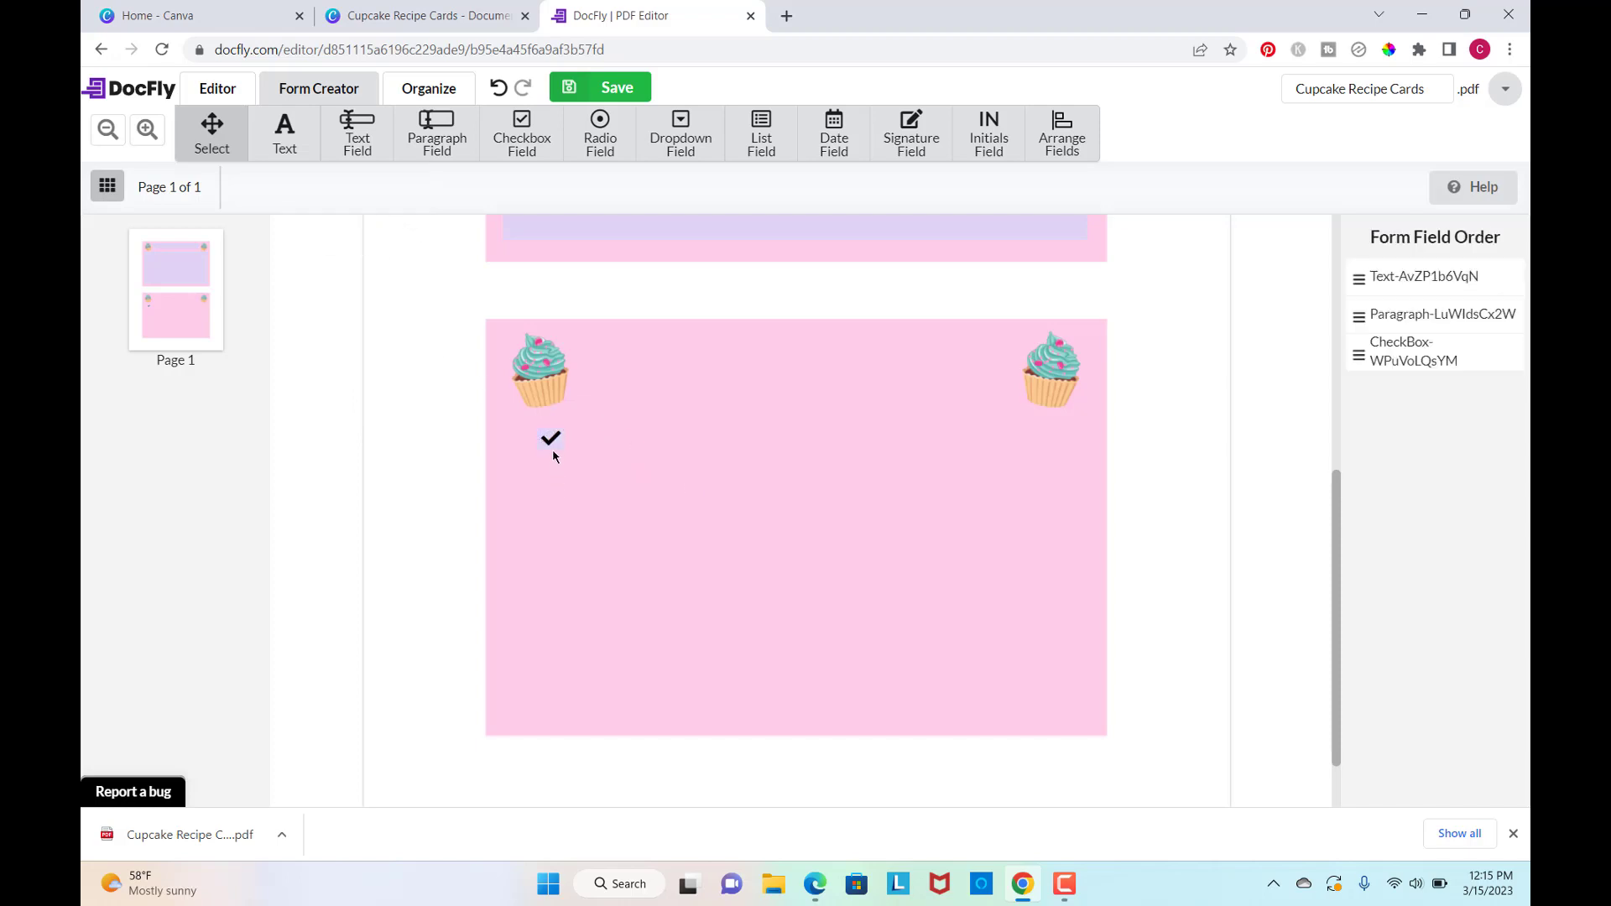
Add a vertically aligned radio group with default values Choice1 and Choice2 to the second card.
left_click(551, 440)
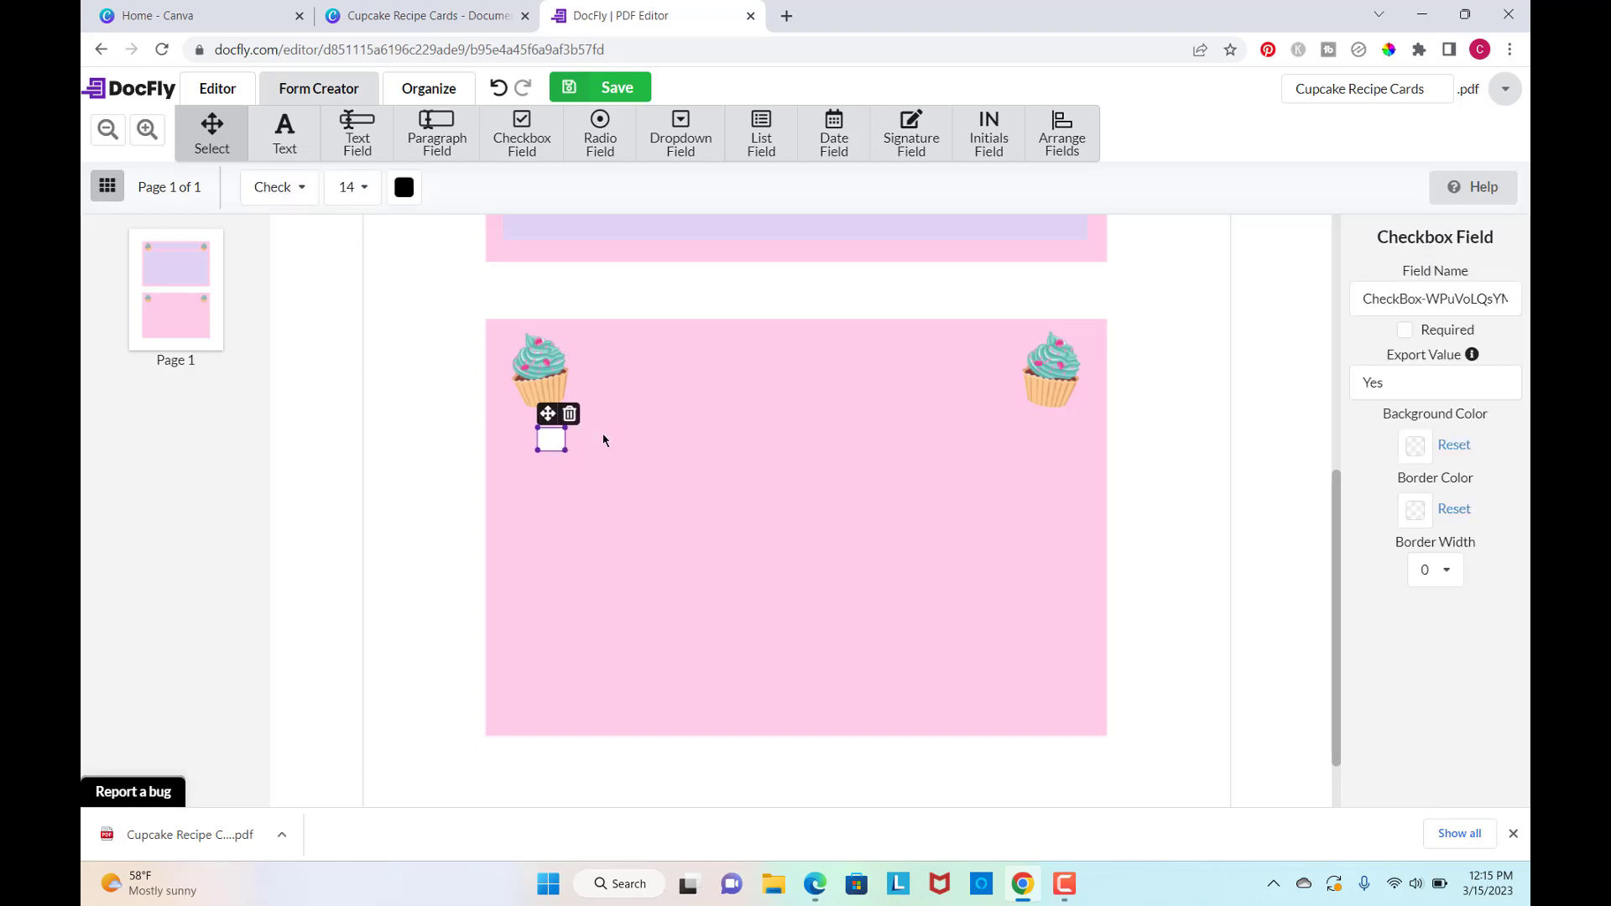
left_click(598, 134)
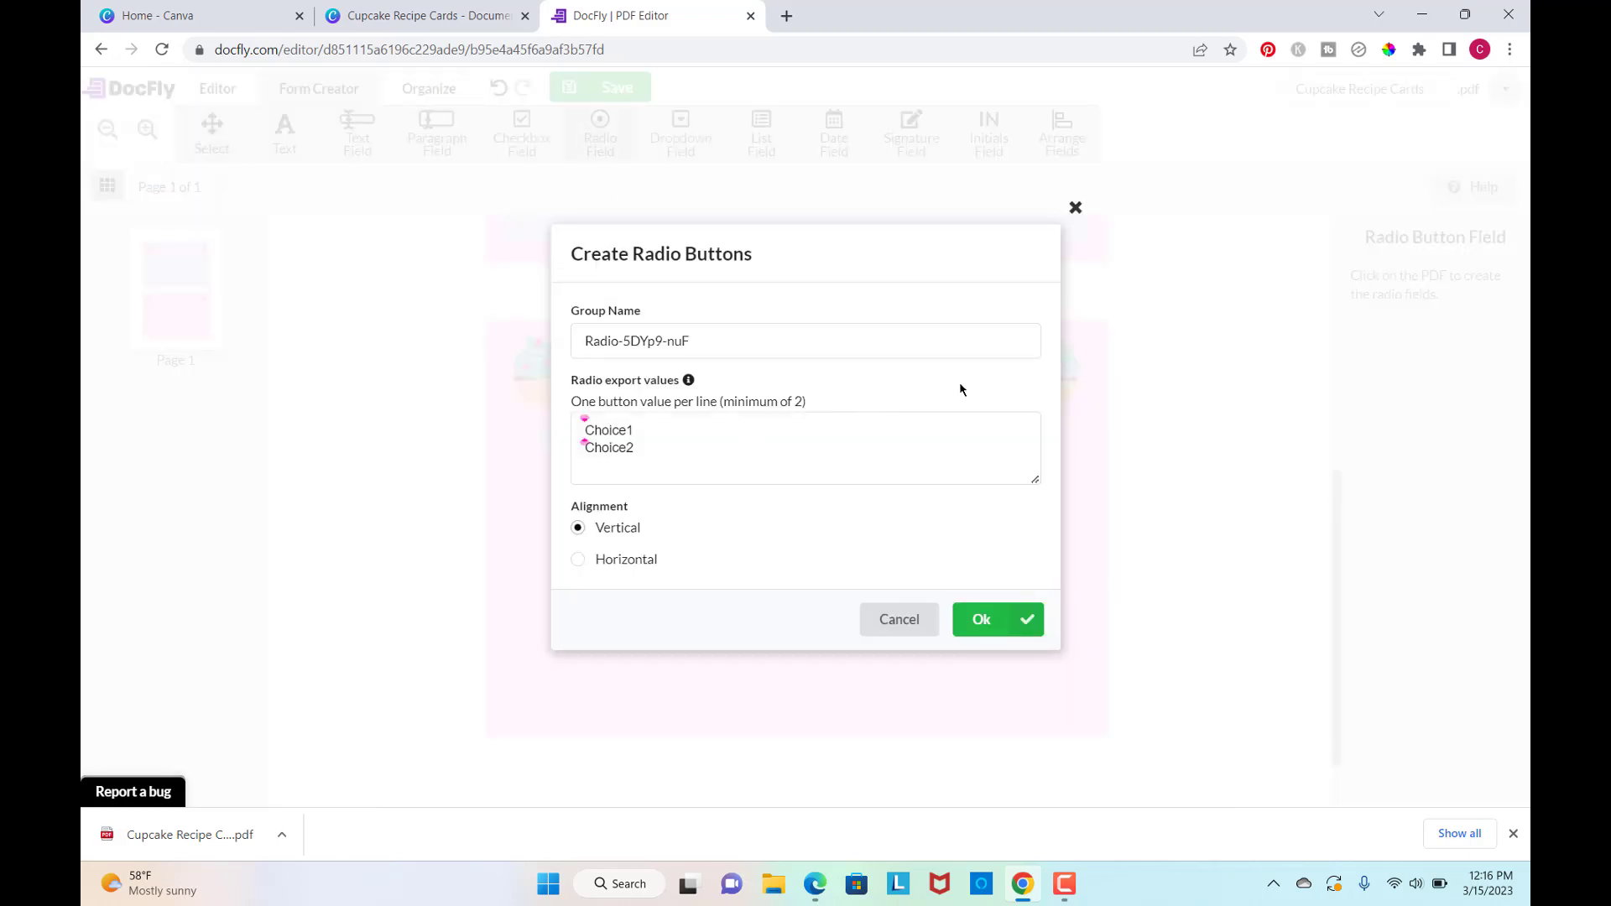
left_click(637, 451)
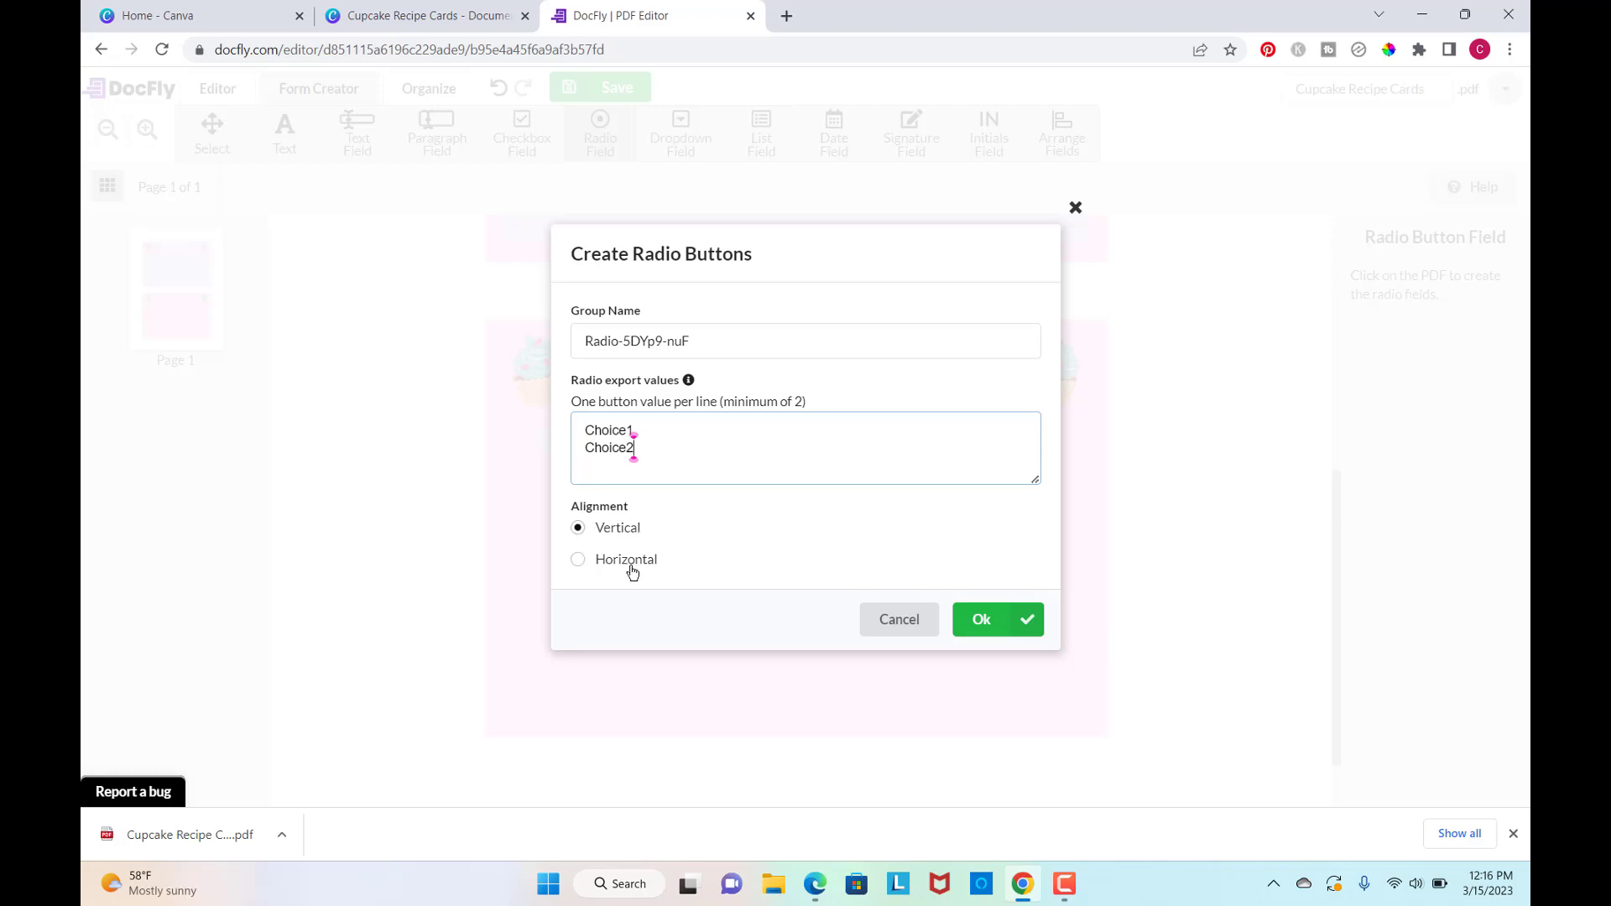
left_click(981, 621)
Move the radio buttons just below the checkbox and test checking each option.
left_click_drag(983, 631, 560, 486)
left_click(605, 512)
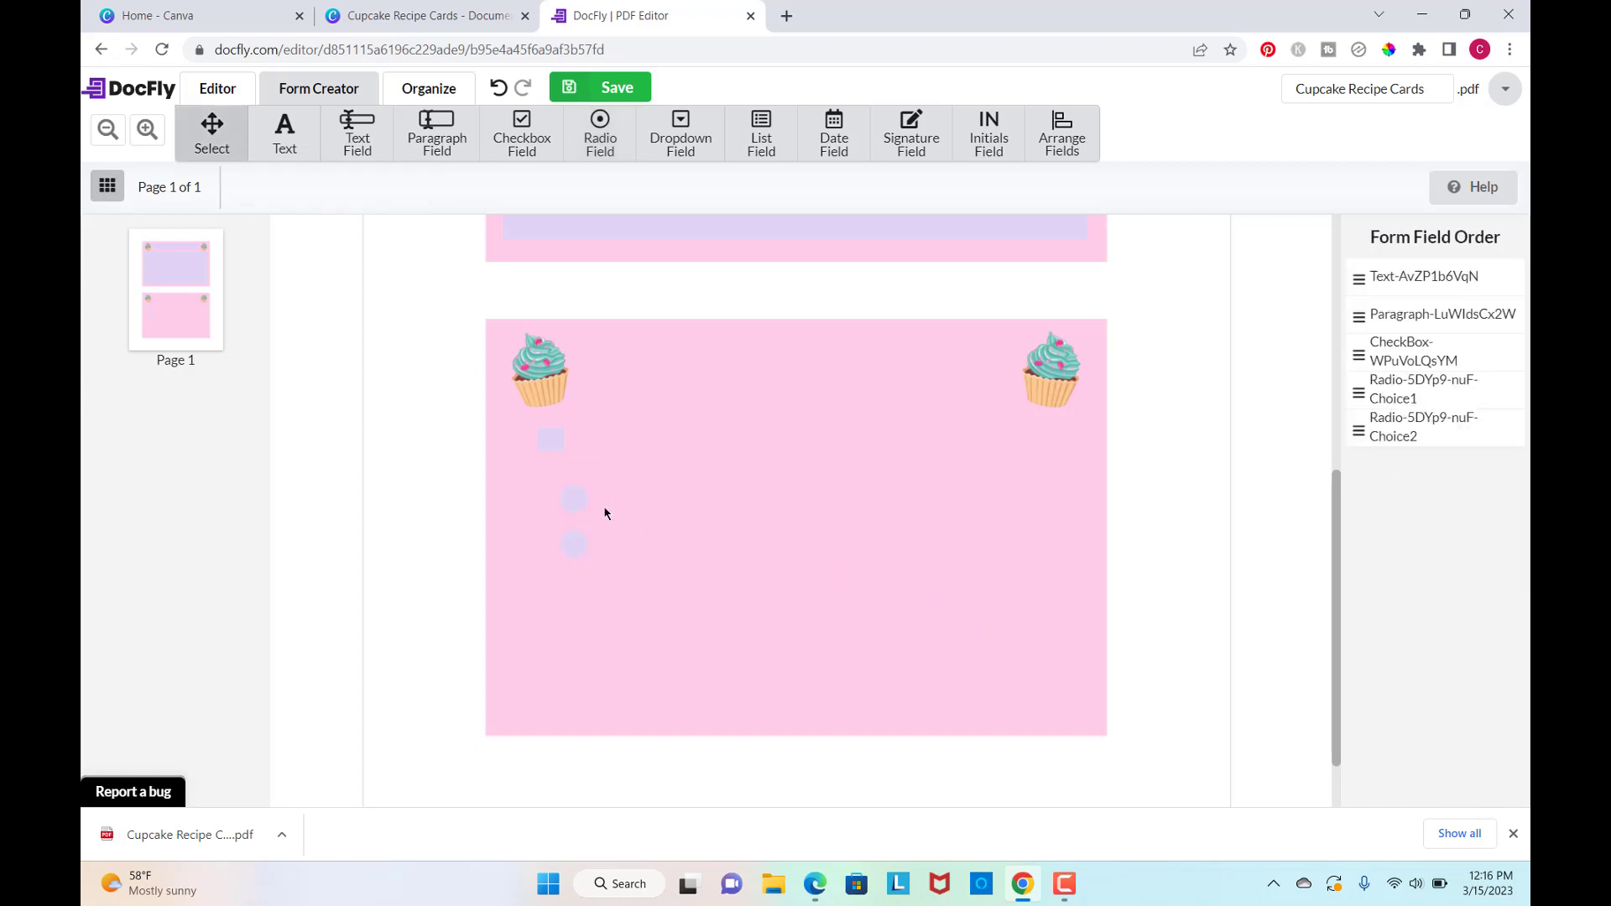
left_click(575, 501)
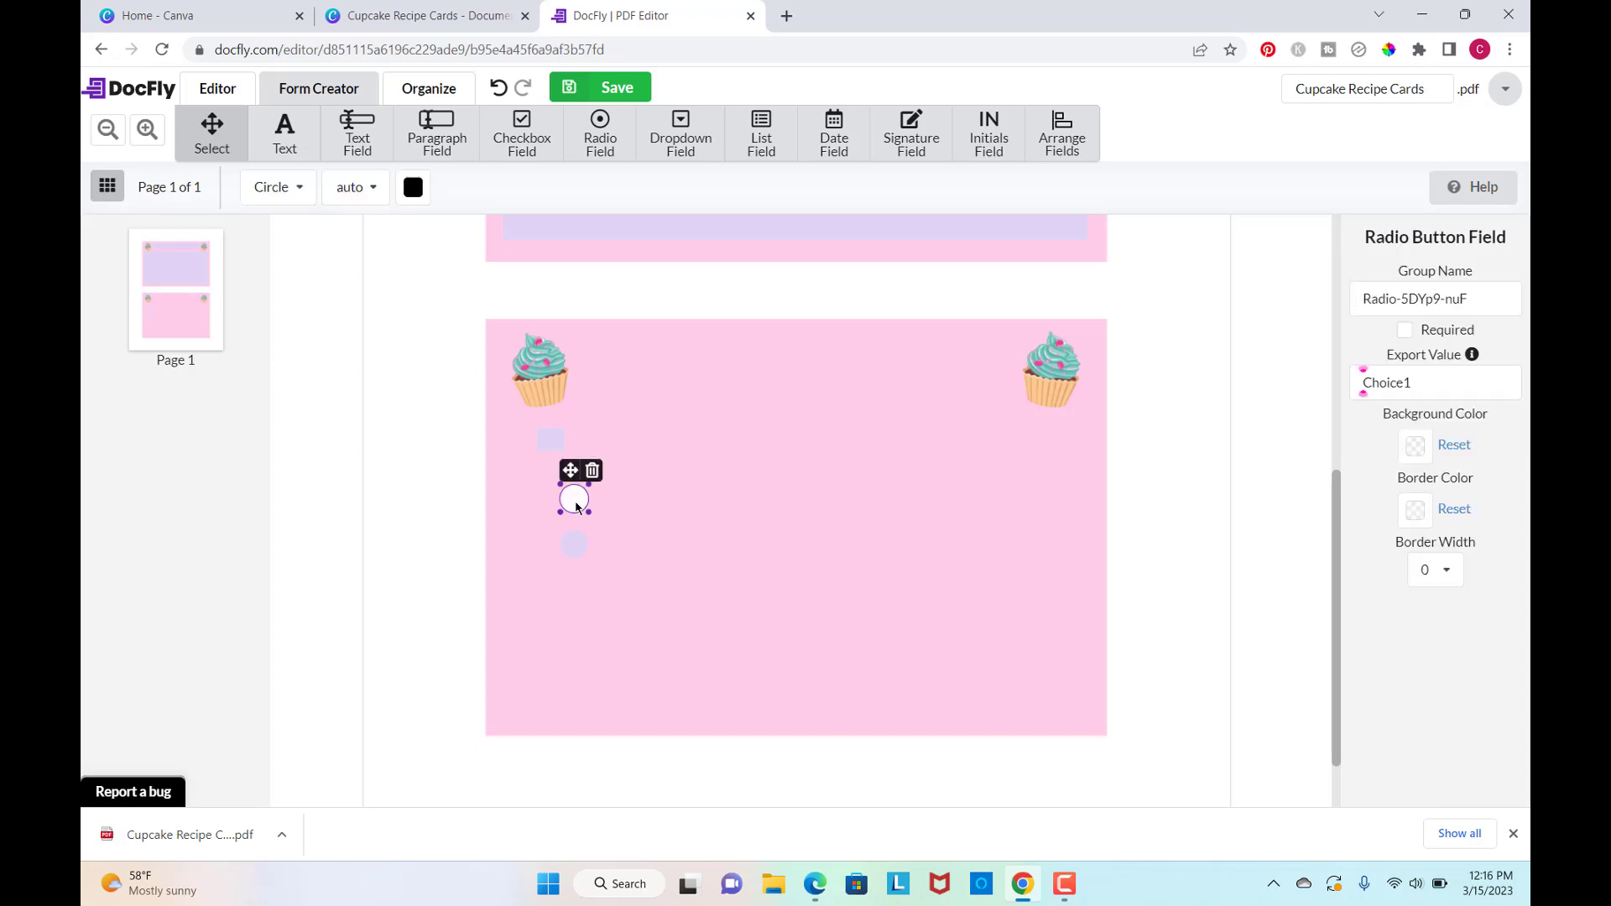
left_click(574, 502)
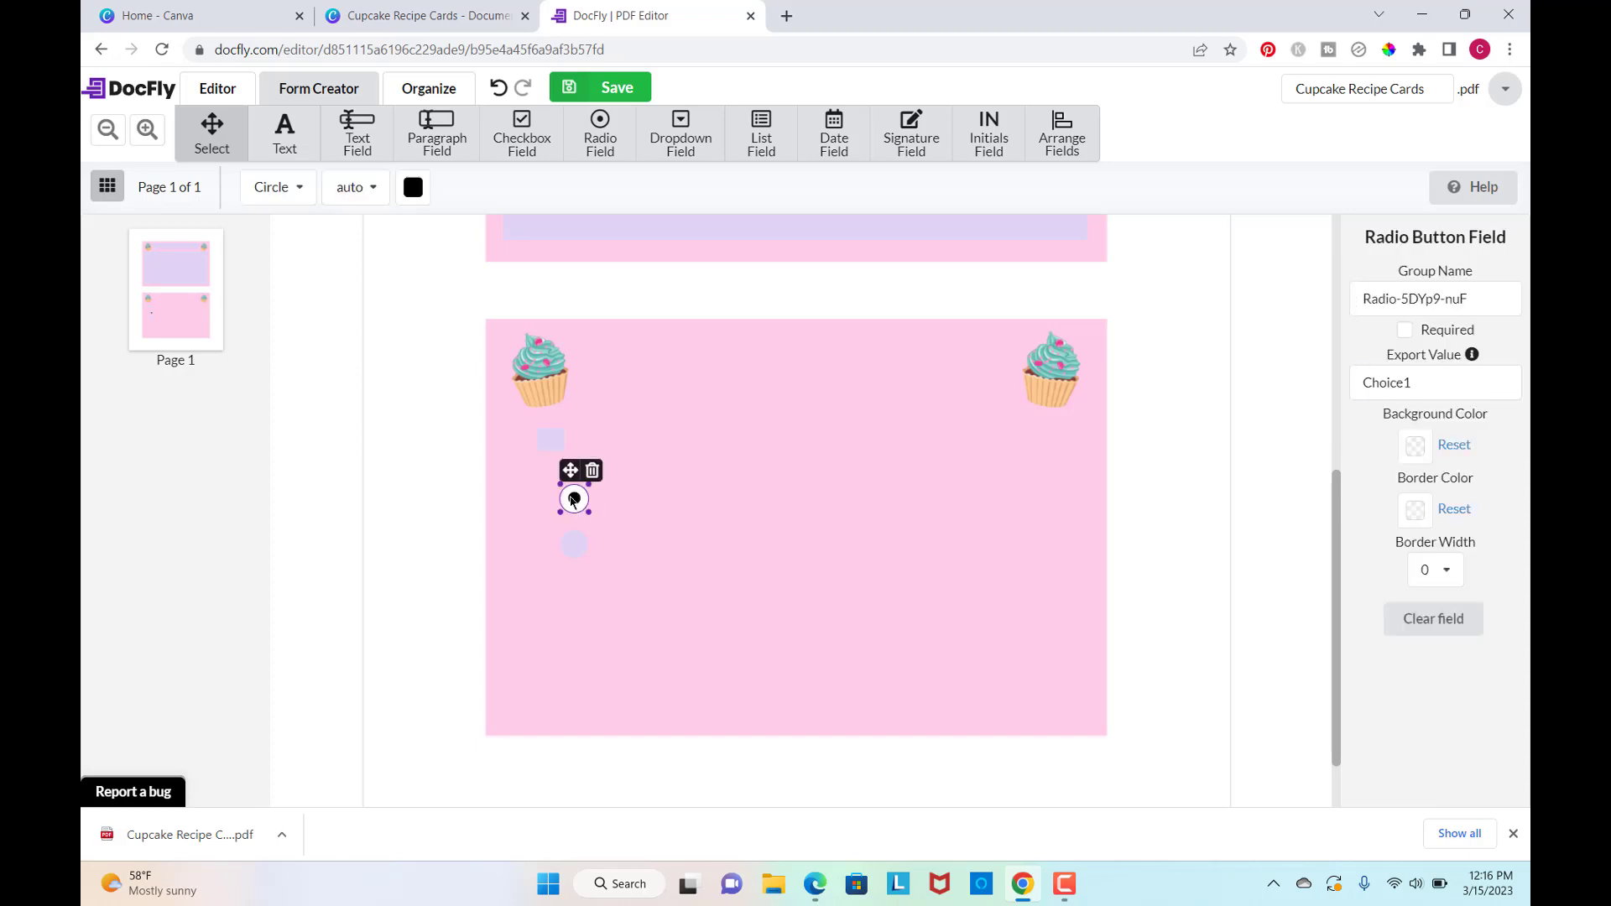
left_click(576, 543)
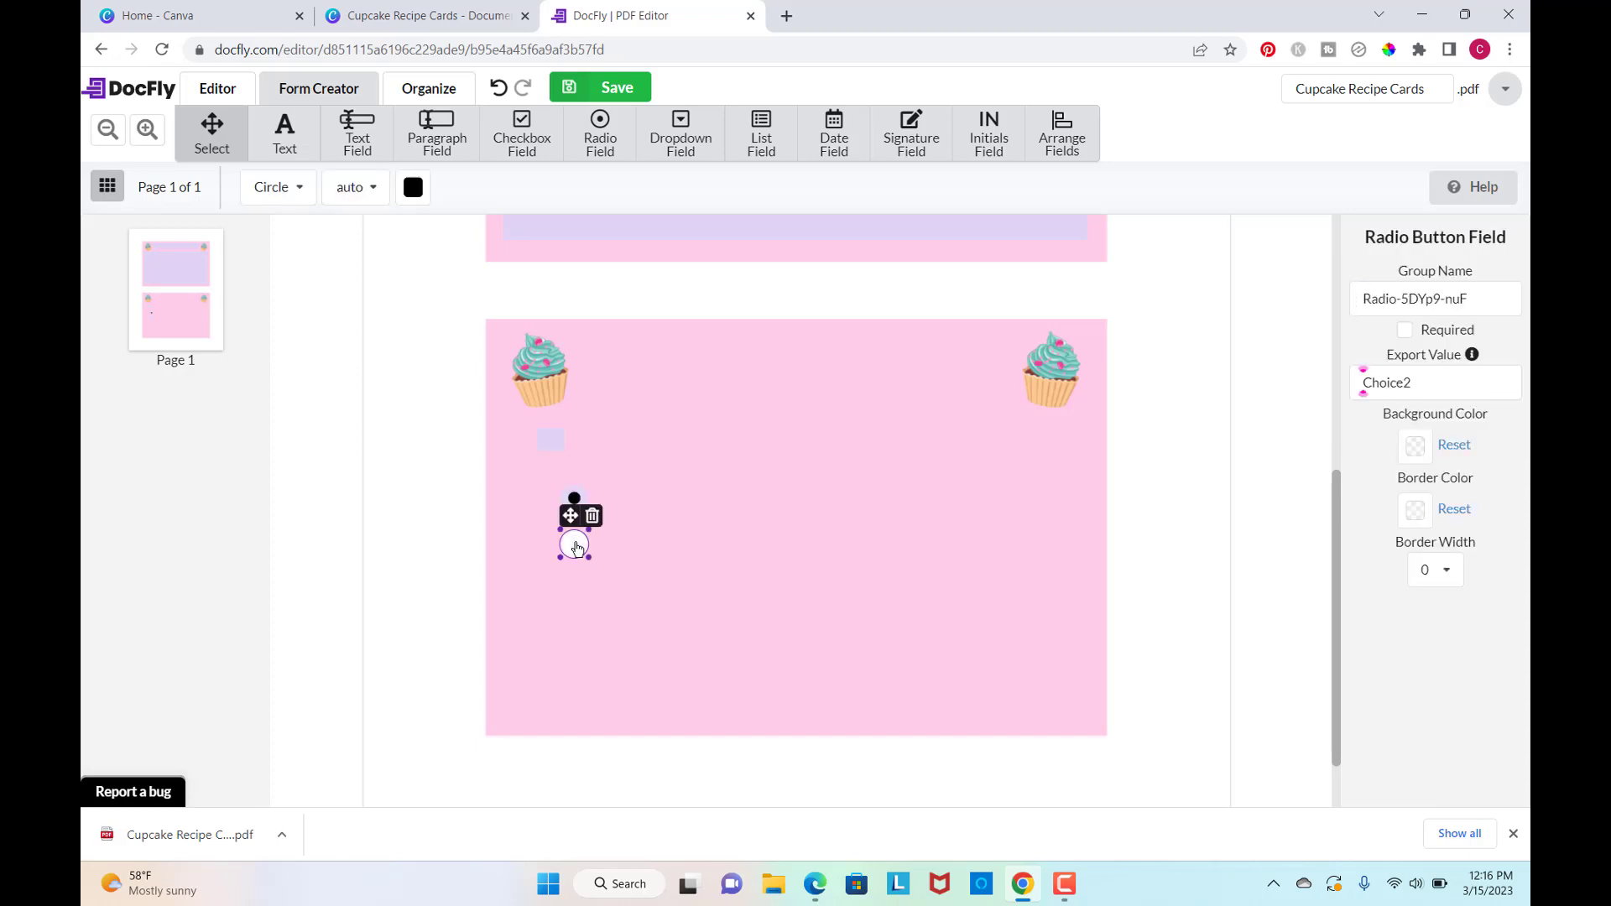
left_click(580, 544)
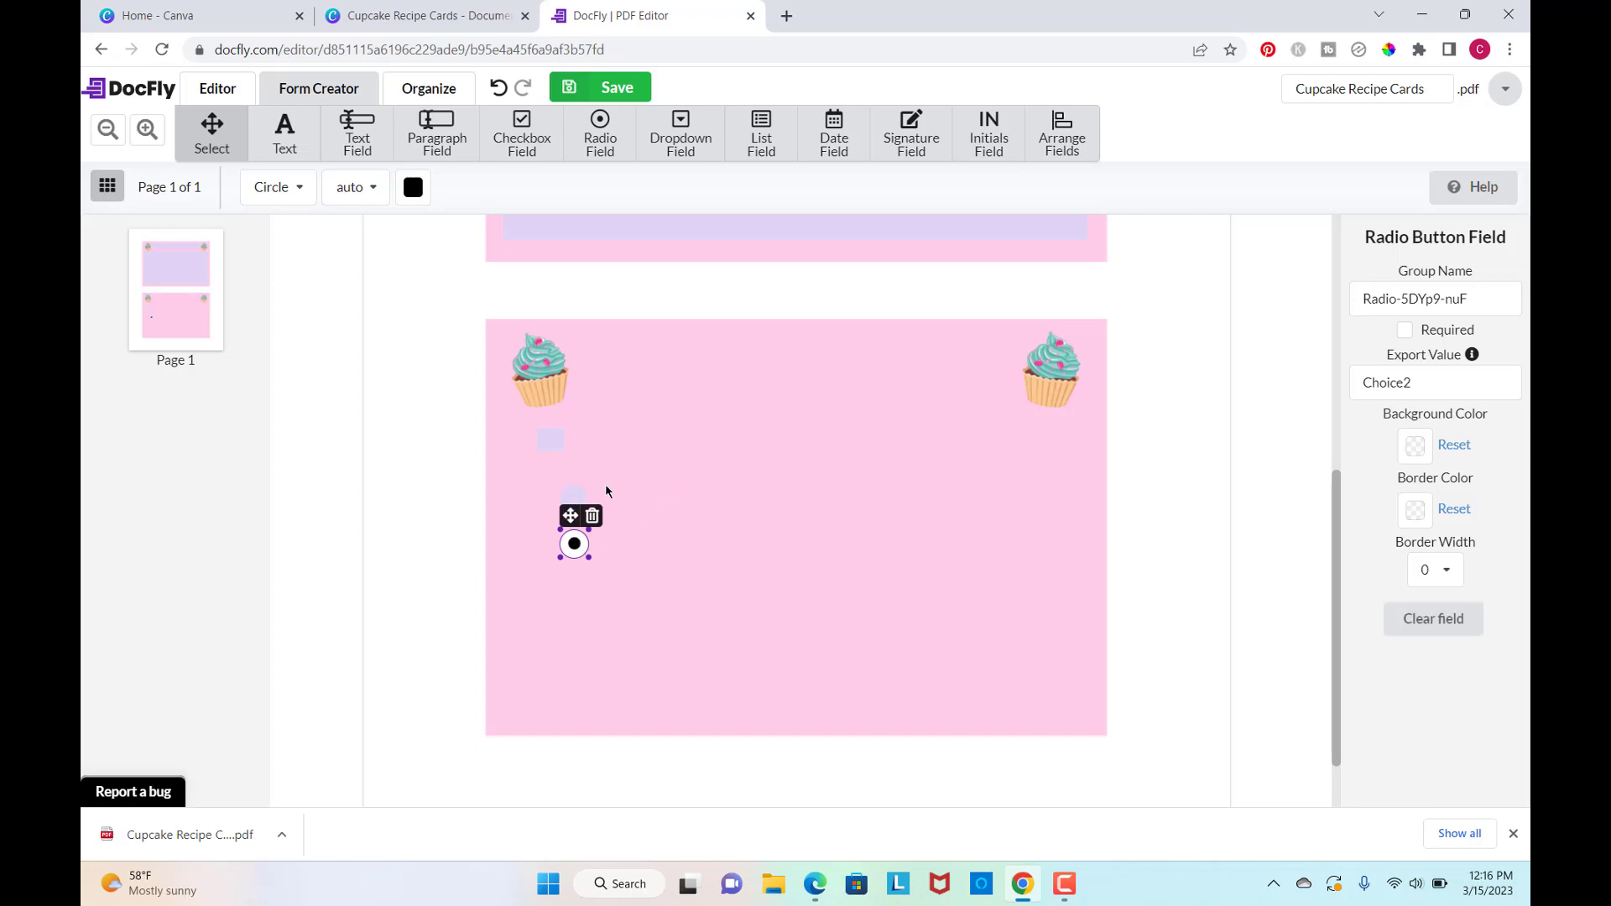
left_click(580, 501)
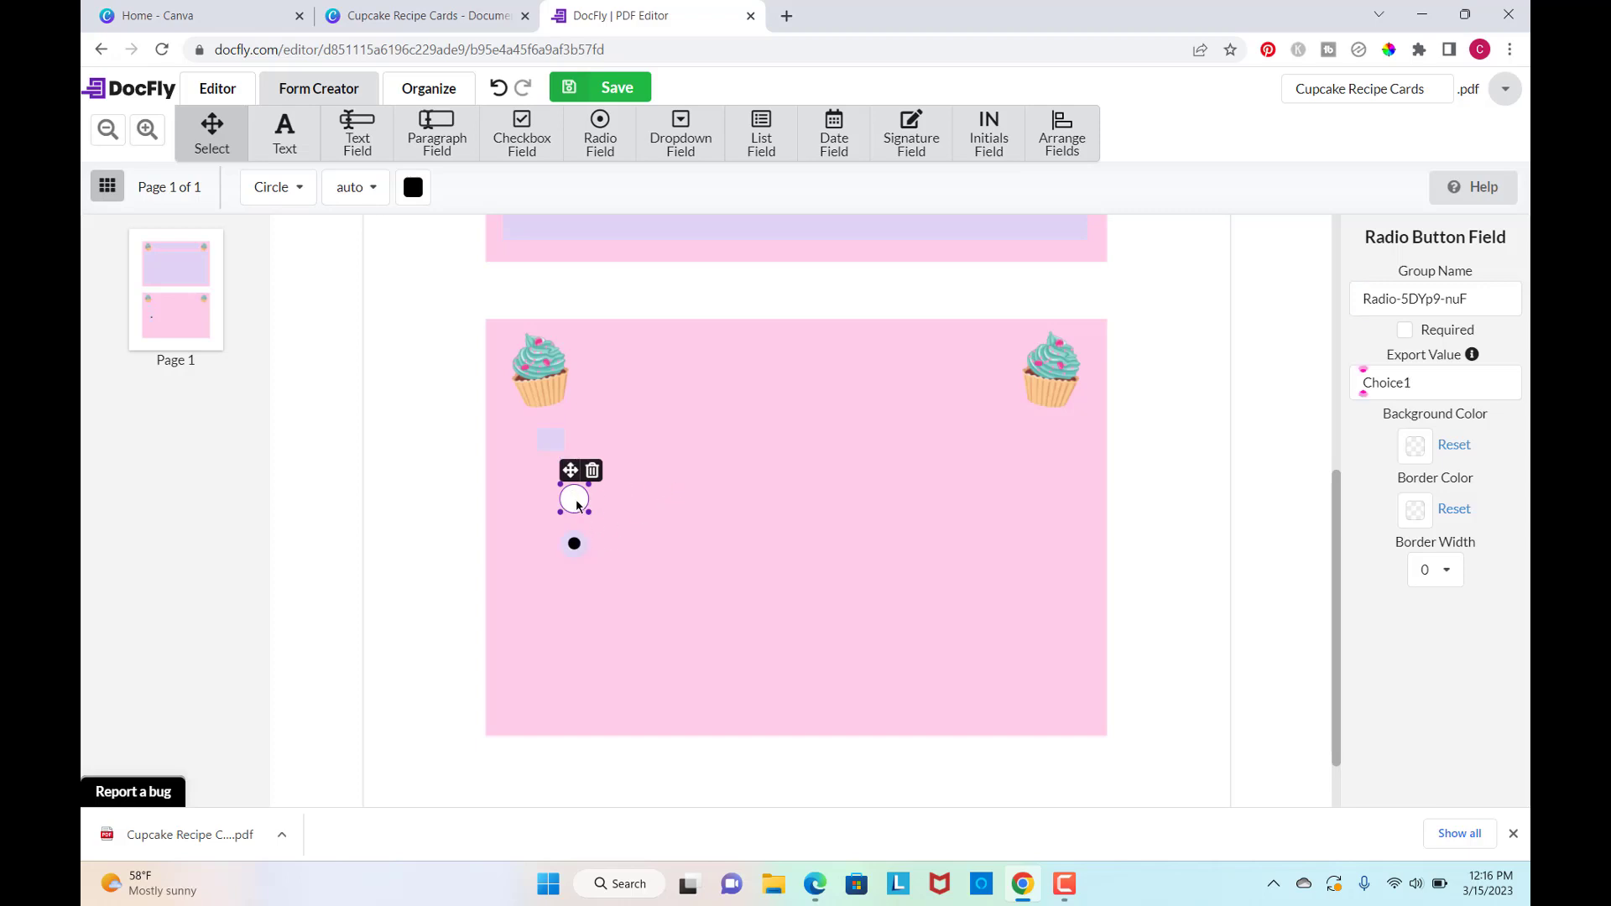
left_click(578, 500)
Give the lower Choice2 radio button the Check mark style.
left_click(575, 544)
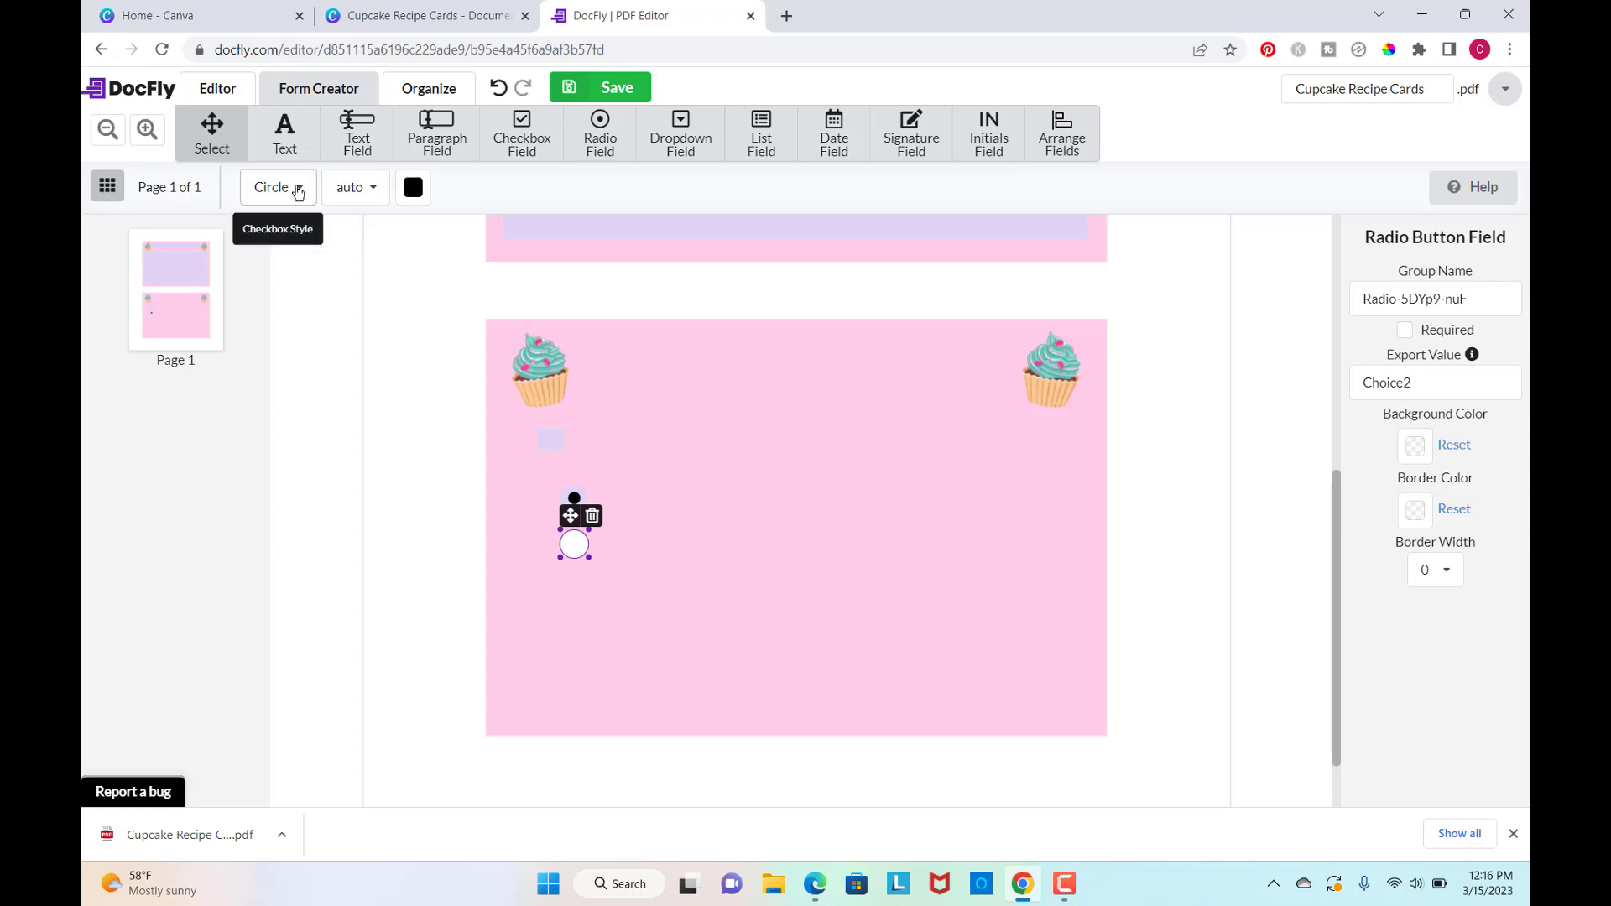
left_click(298, 190)
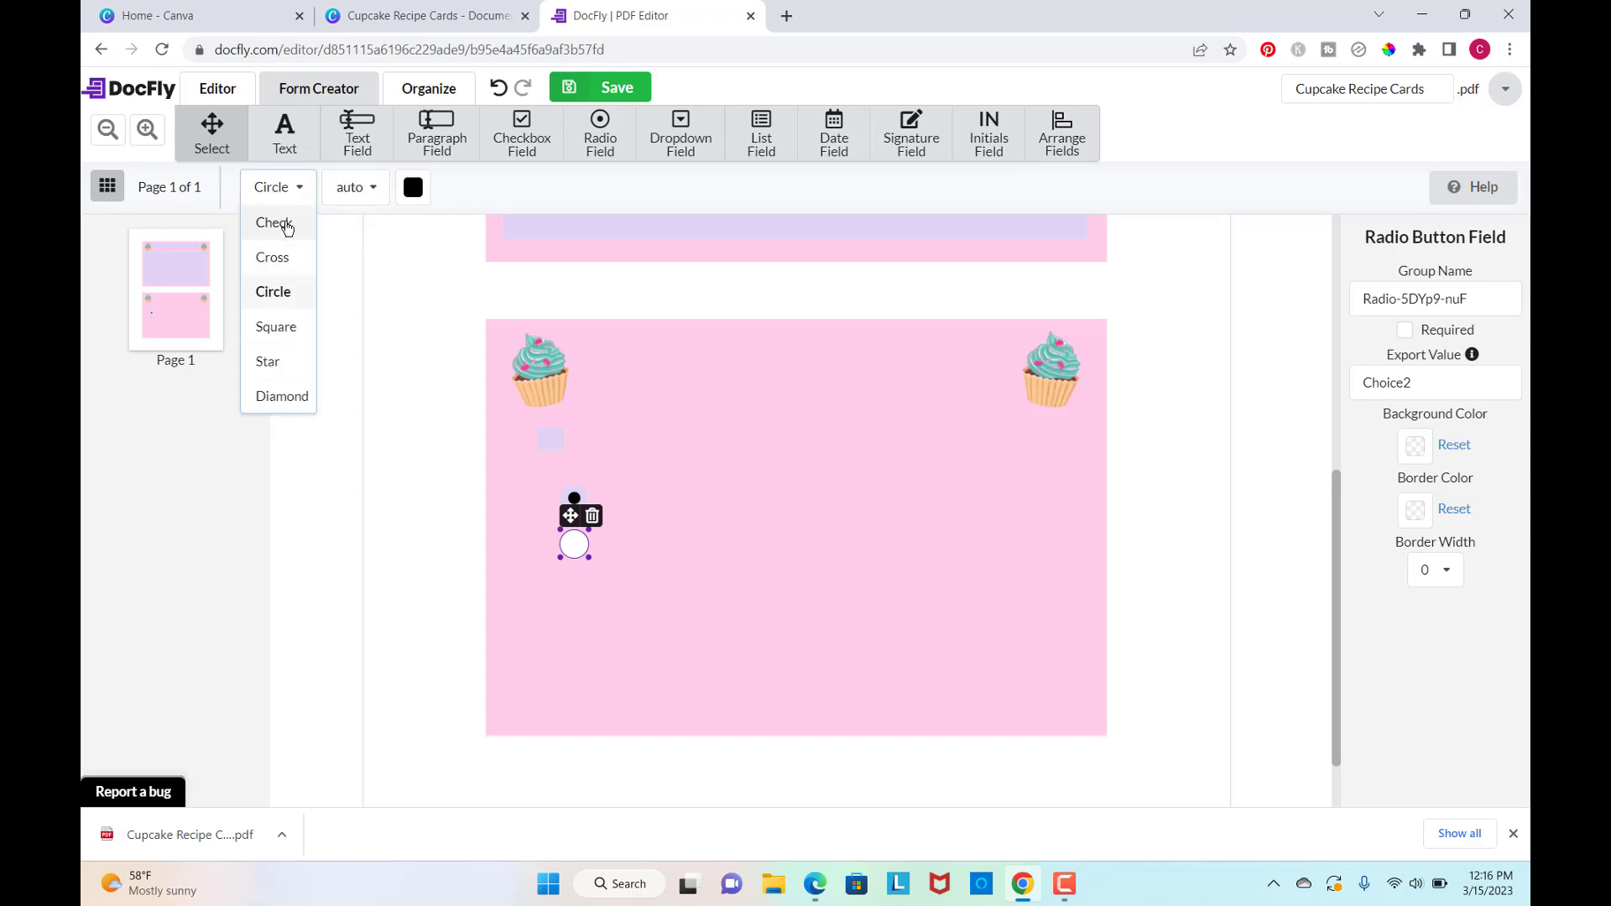
left_click(277, 222)
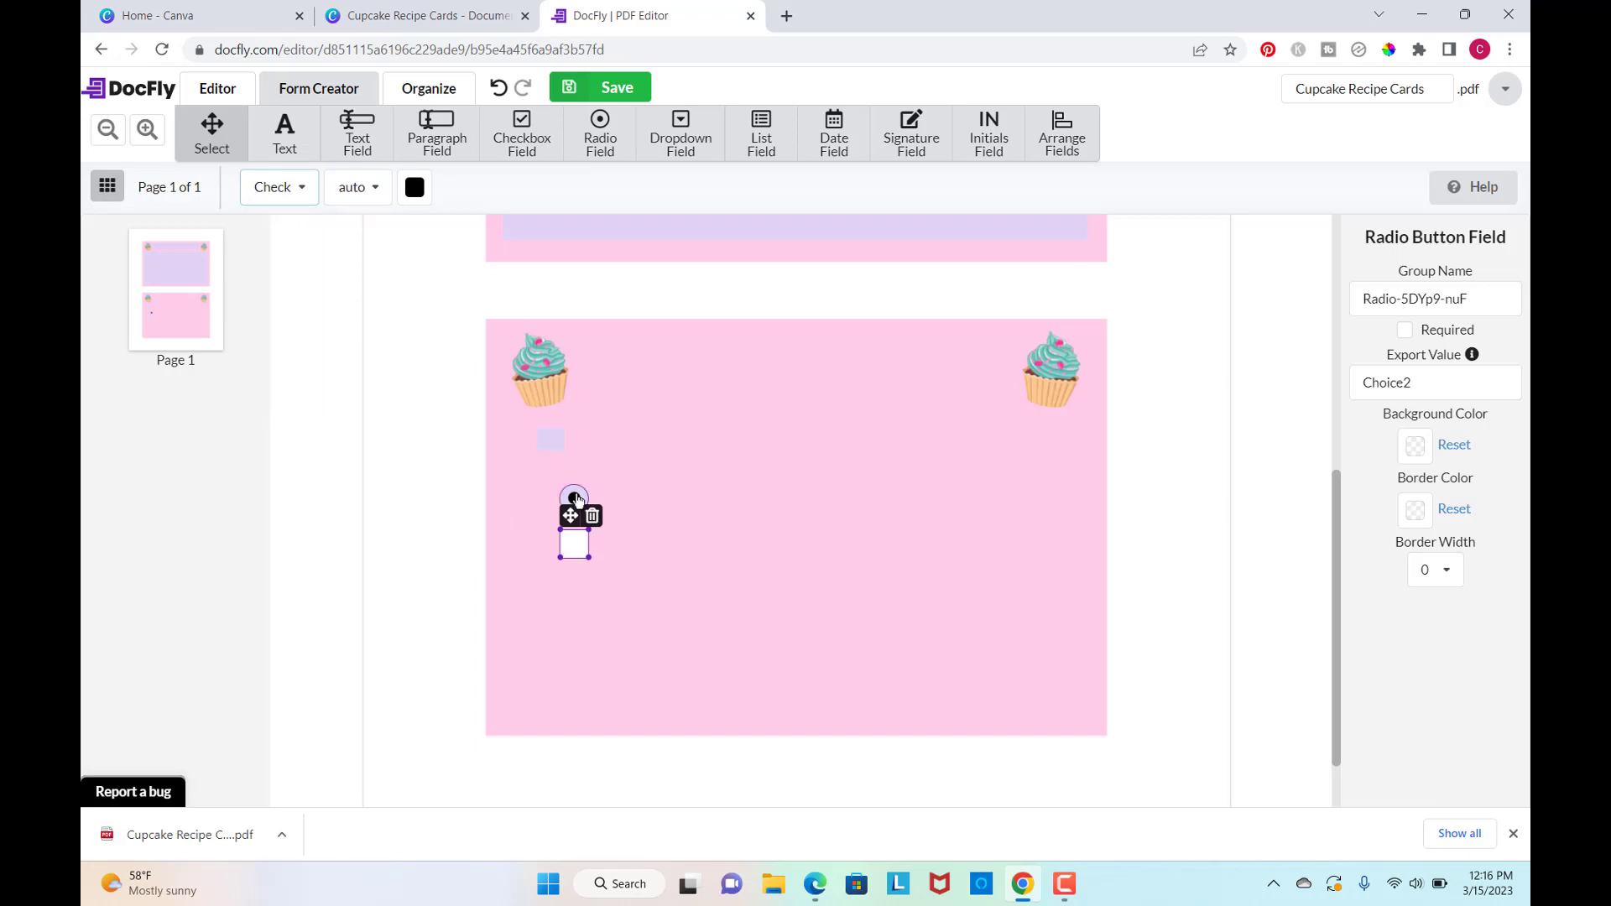
left_click(575, 499)
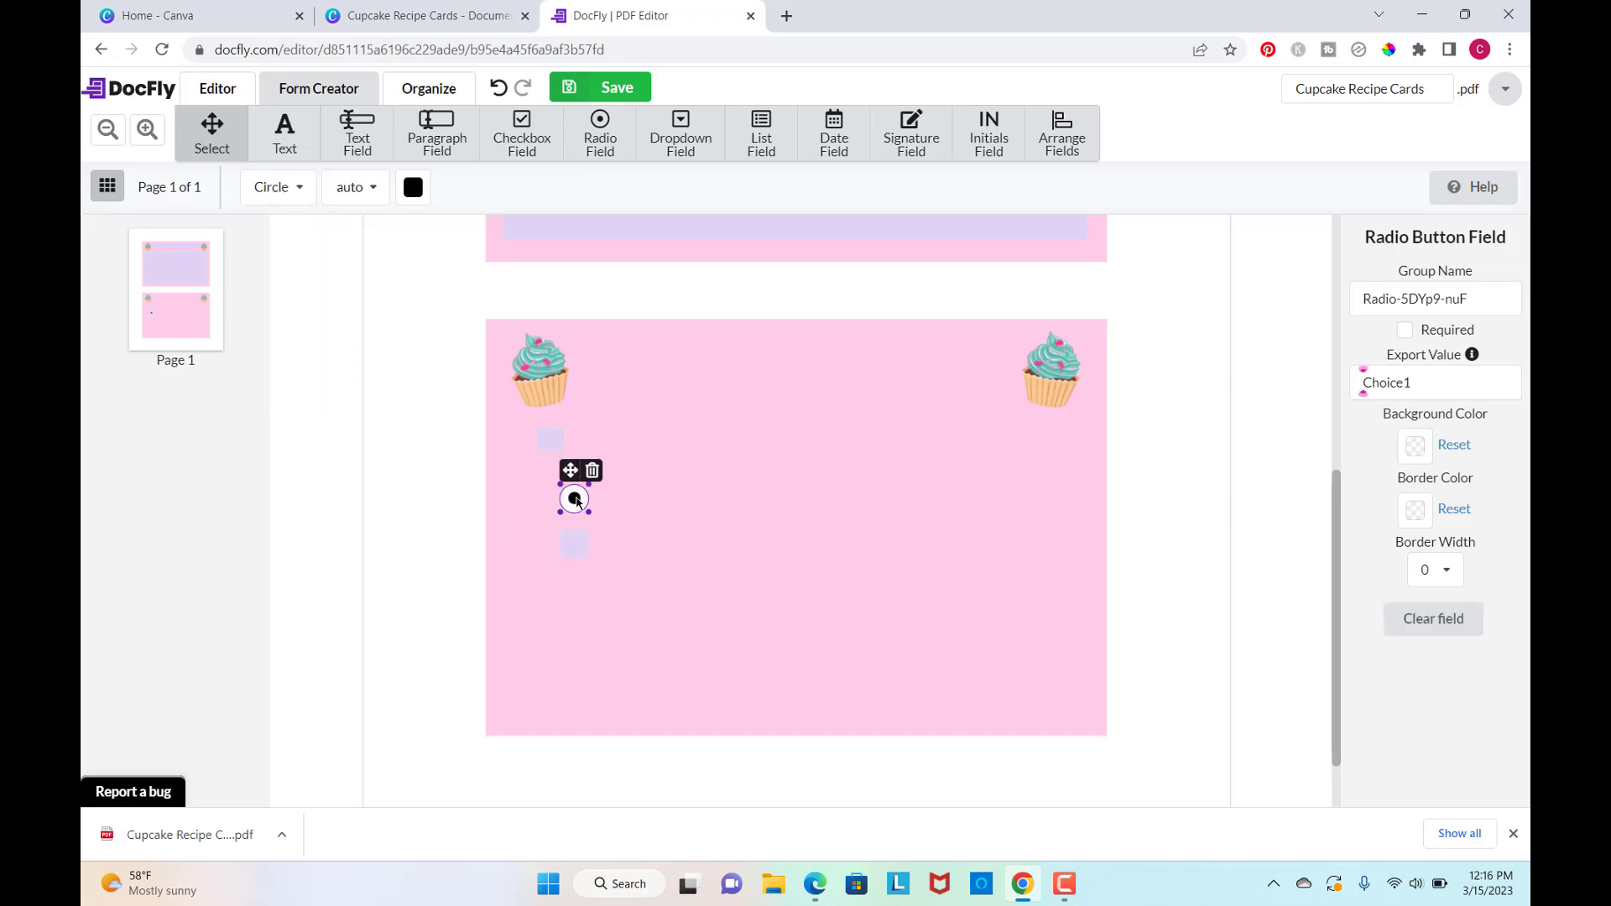
left_click(337, 216)
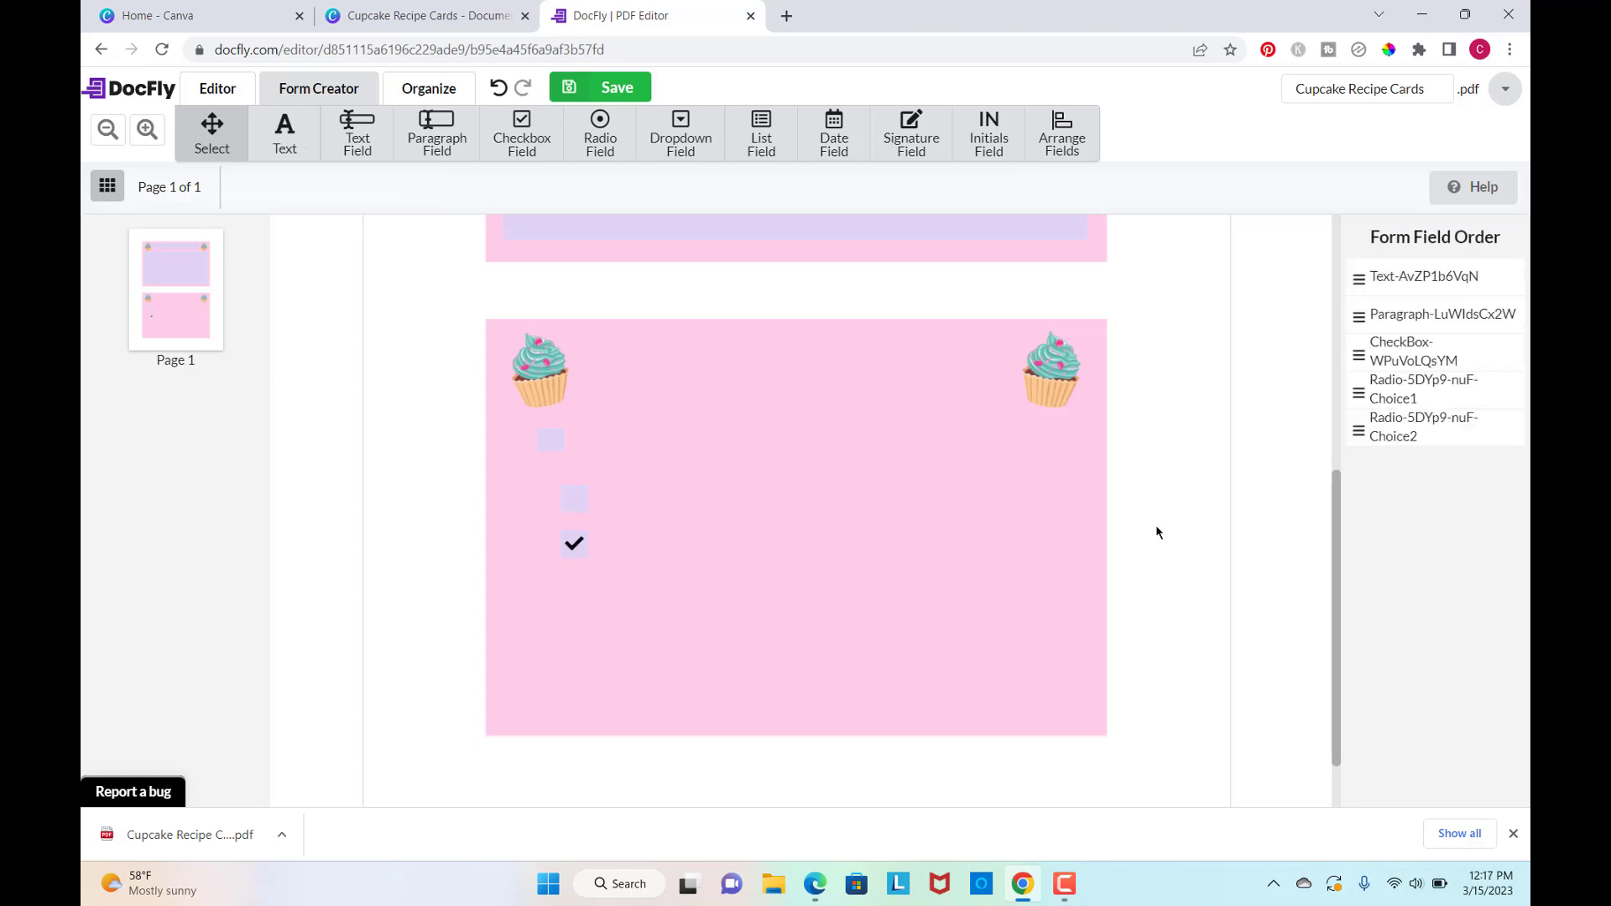
Save the form and download it as the Cupcake Recipe Cards PDF.
scroll(1156, 531, "up", 3)
scroll(1156, 532, "up", 3)
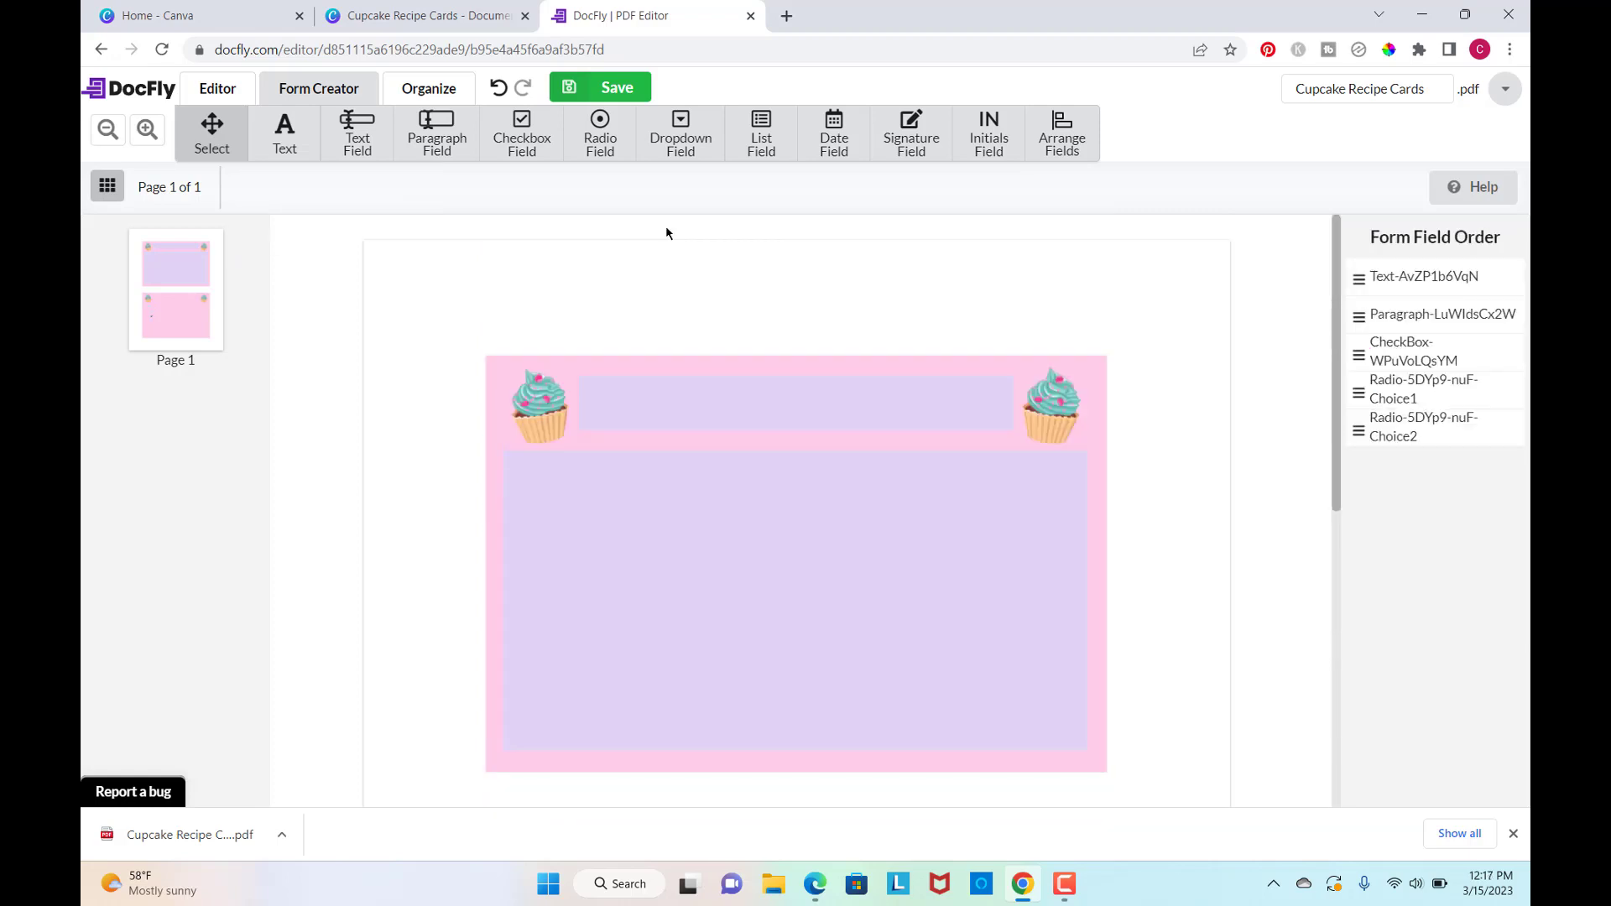
left_click(618, 88)
left_click(786, 89)
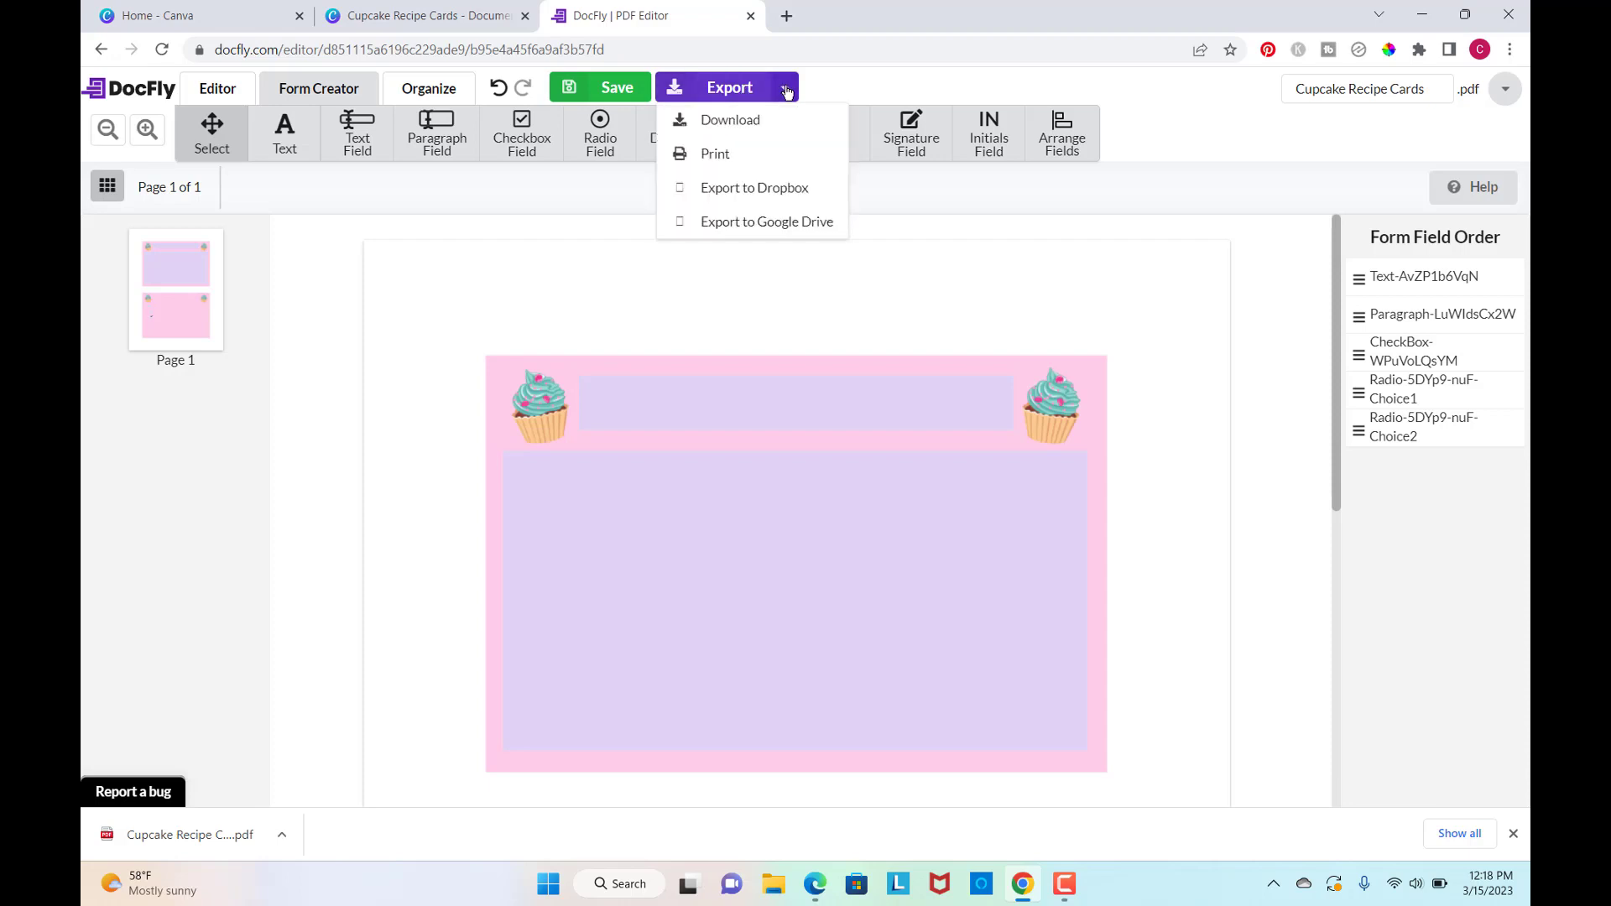
left_click(729, 120)
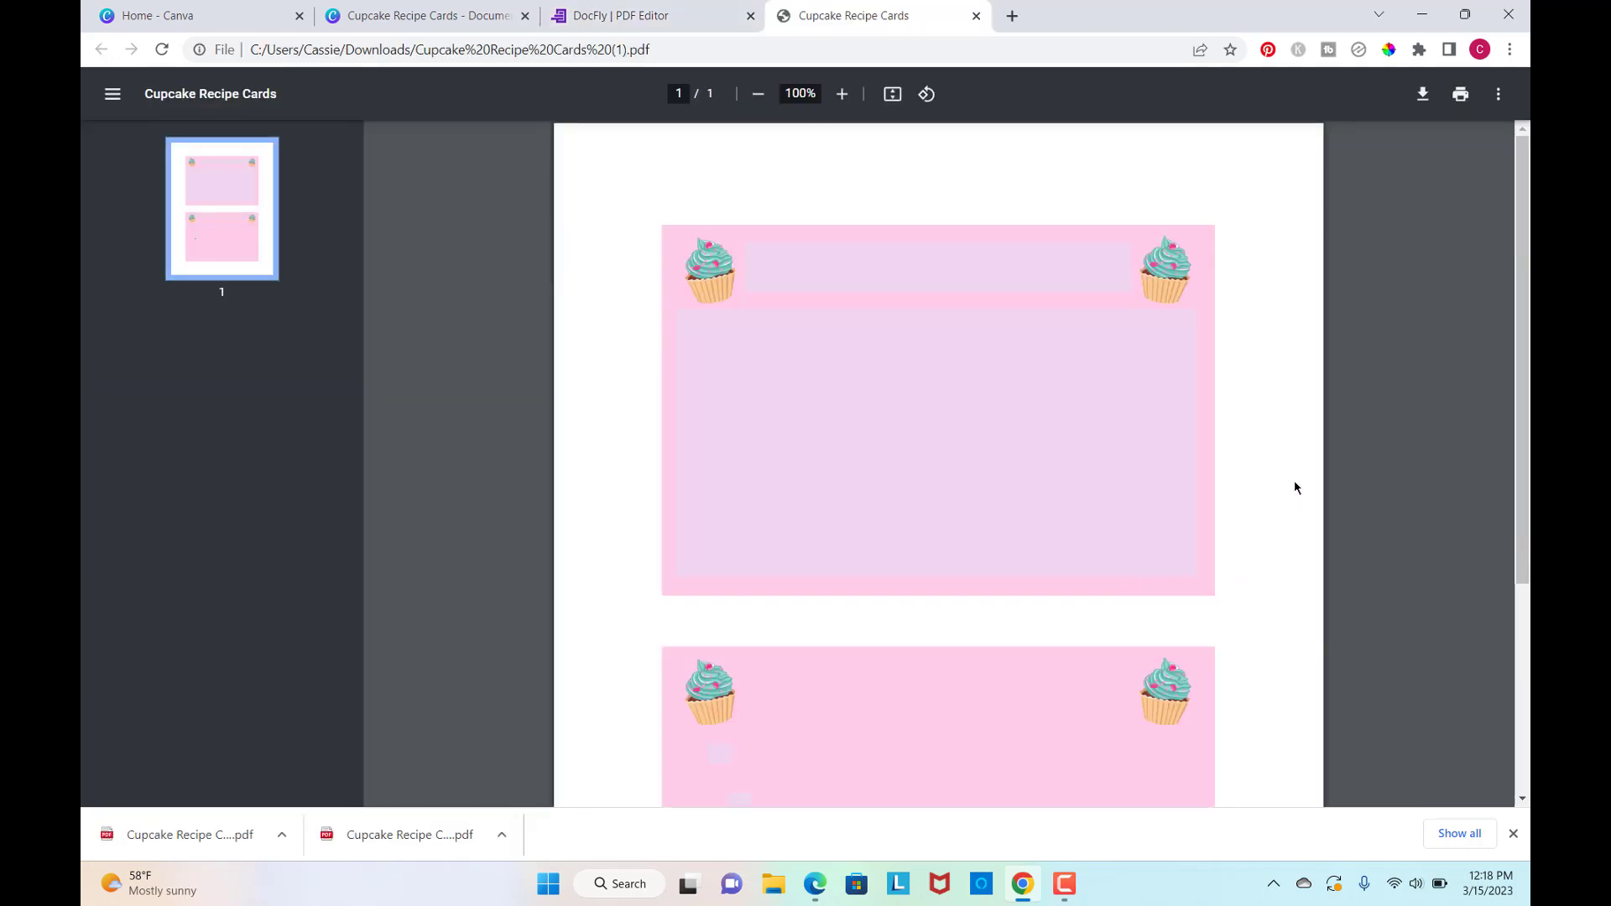
Enter the title 'Grandma's Chocolate Chip Cookies' and the ingredient '1/2 cup butter'.
left_click(778, 265)
type("Grandma's Chocolate Chip Cookies")
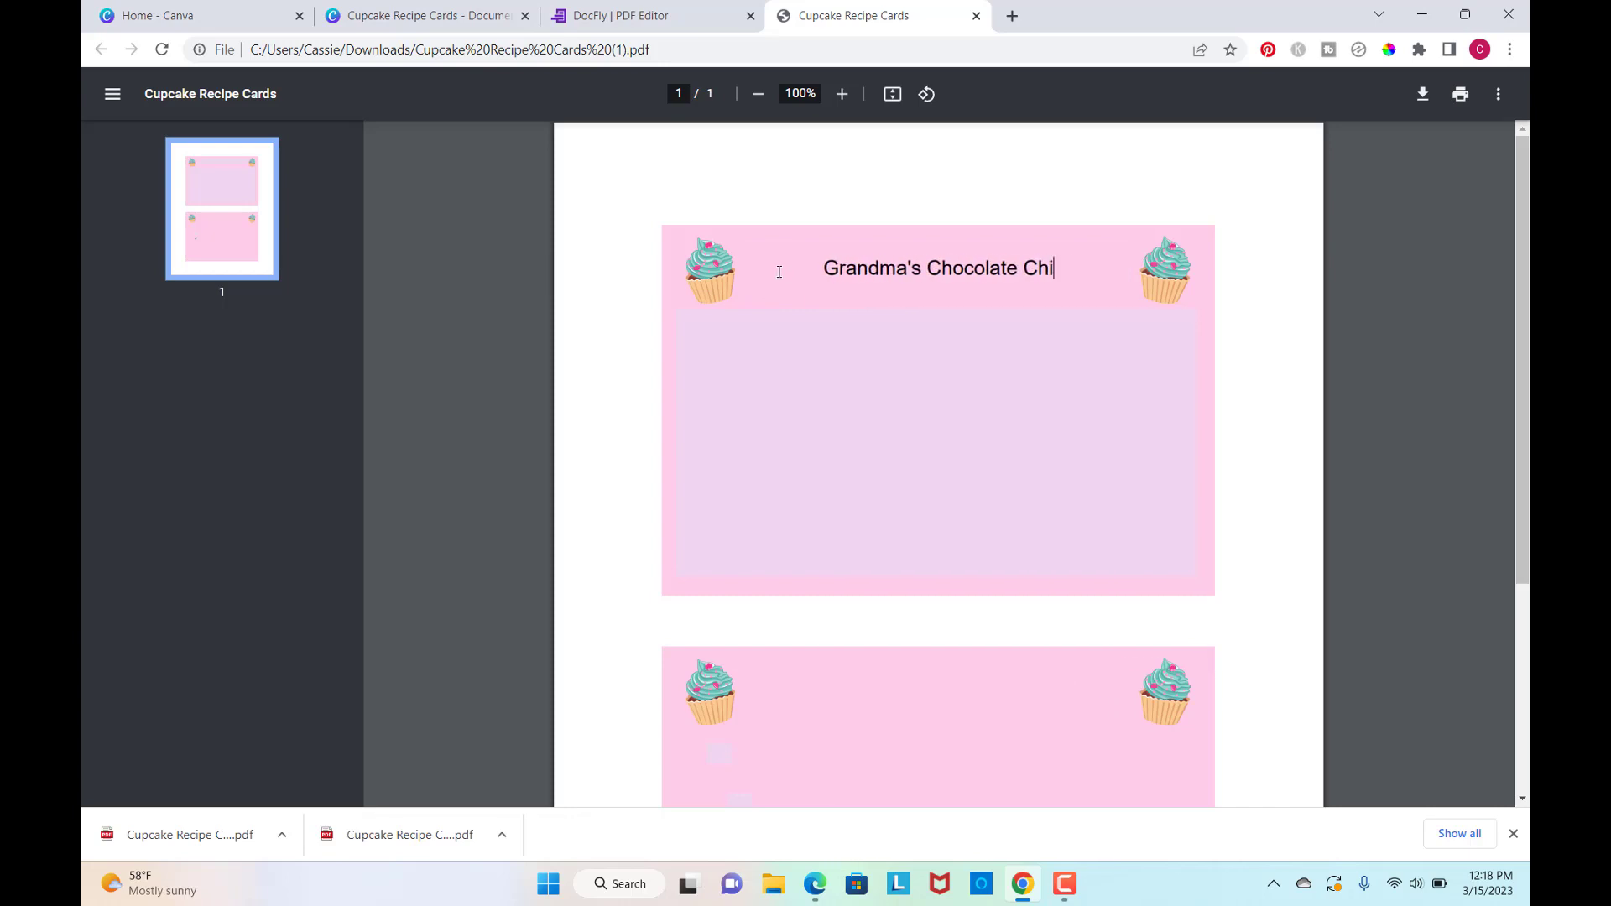
left_click(719, 346)
type("1/2 cup butter")
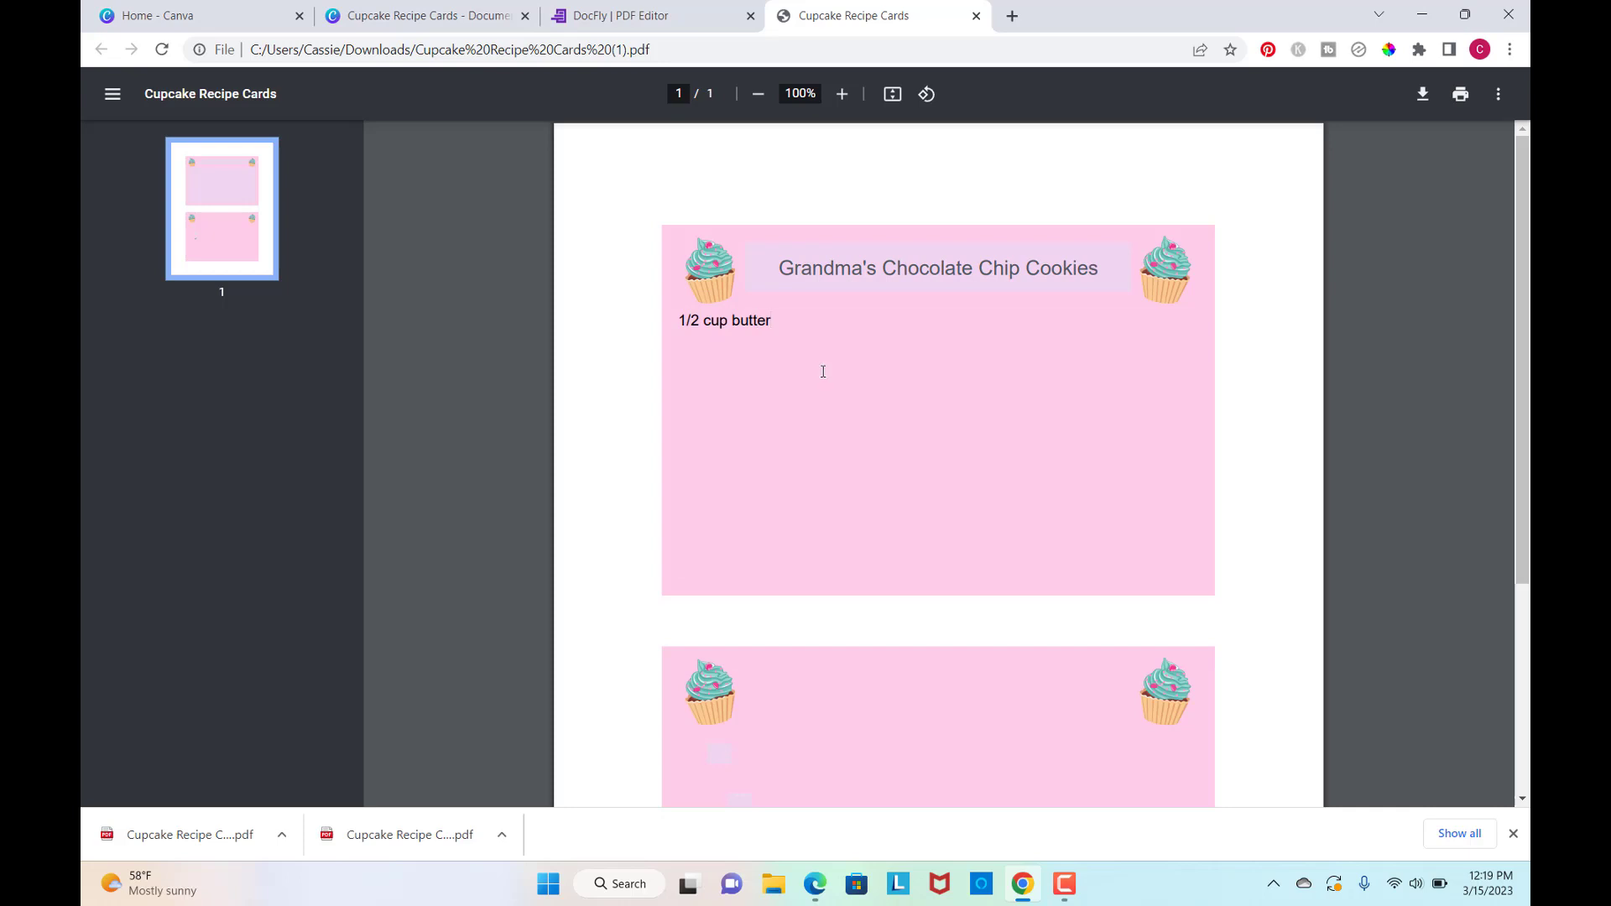
key("Return")
key("Return")
key("Return")
key("Return")
key("Return")
key("Return")
key("Return")
key("Return")
key("Return")
key("Return")
key("Return")
Tick the second card's checkbox and test switching between the two radio options.
scroll(815, 451, "down", 4)
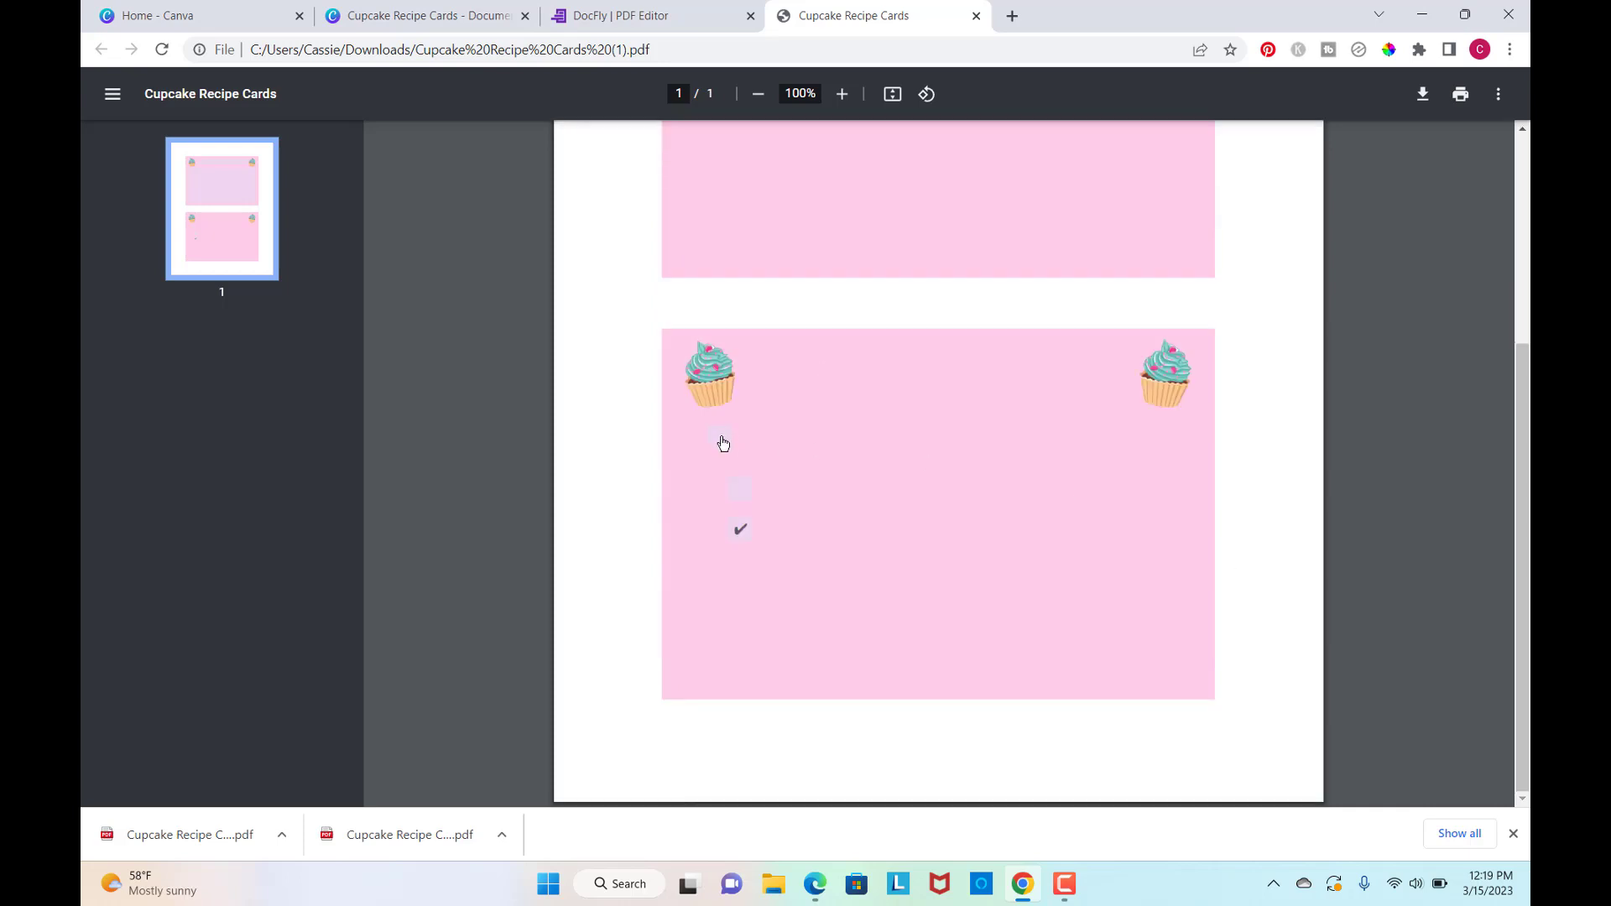
left_click(722, 442)
left_click(742, 496)
left_click(742, 526)
left_click(741, 495)
left_click(737, 532)
scroll(1237, 431, "up", 3)
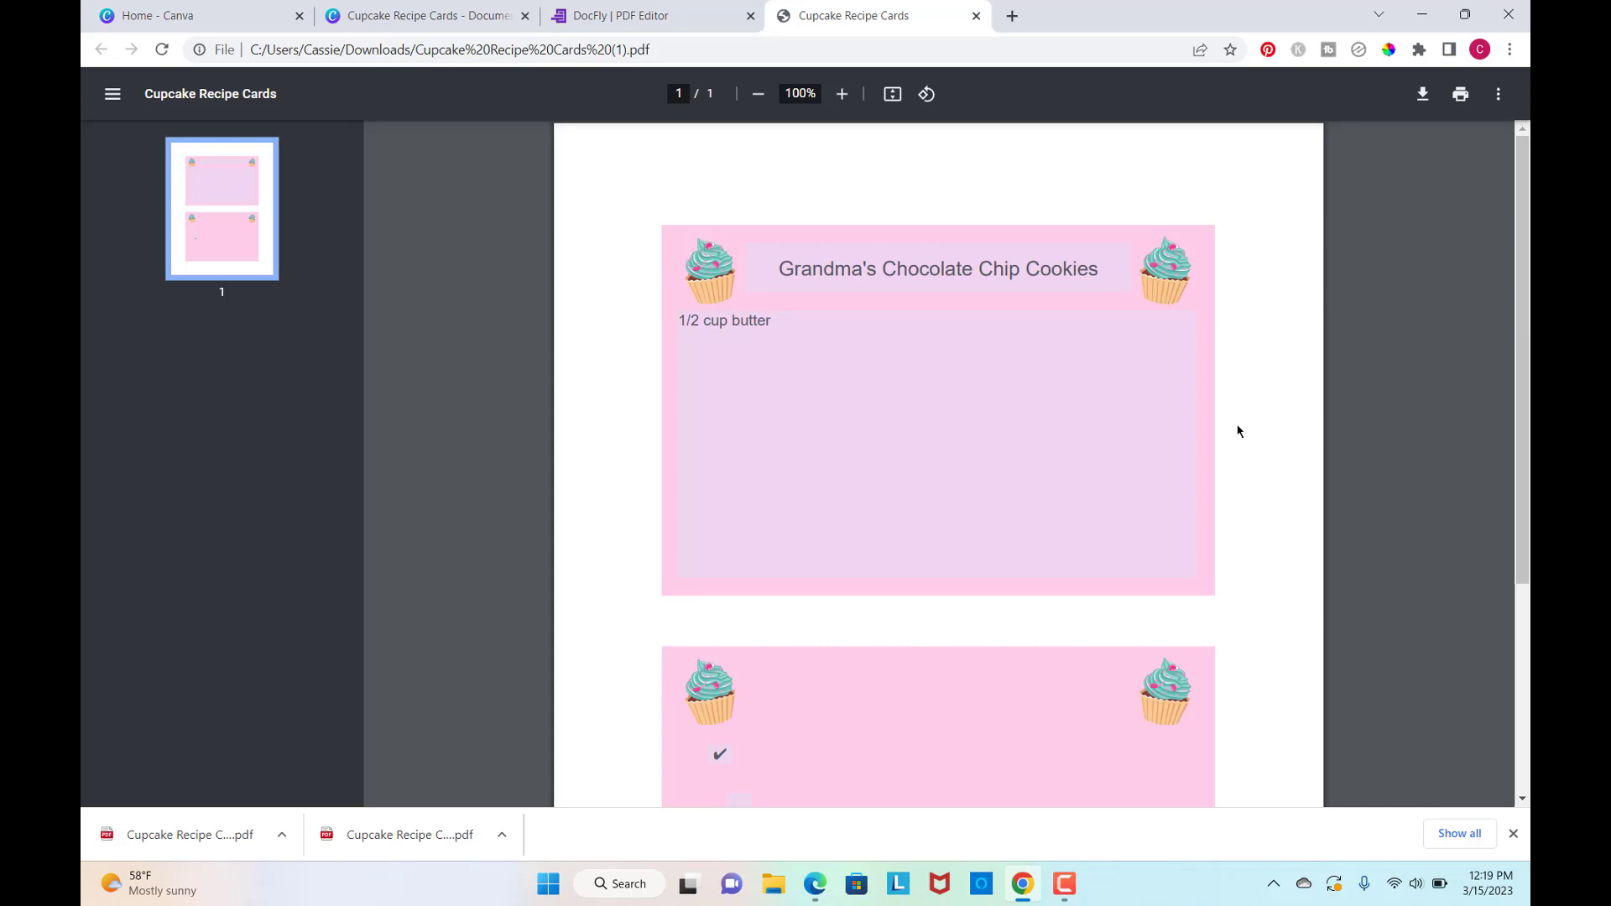